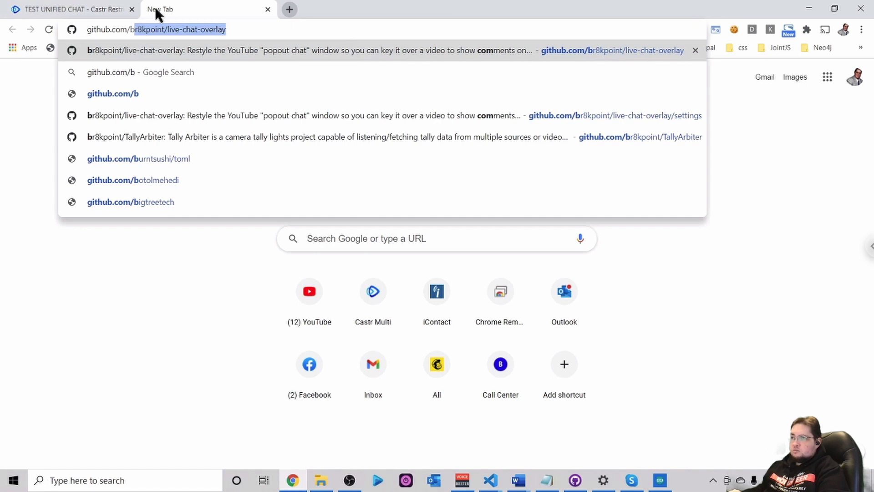
Step: Open the br8kpoint/live-chat-overlay repository on GitHub and download its code as a ZIP file
{"action": "key", "text": "Return"}
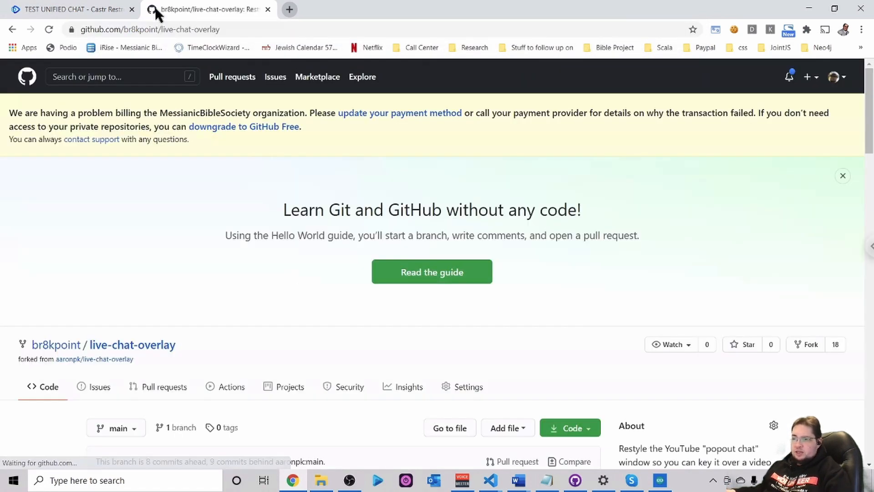
{"action": "scroll", "coordinate": [217, 220], "scroll_direction": "down", "scroll_amount": 2}
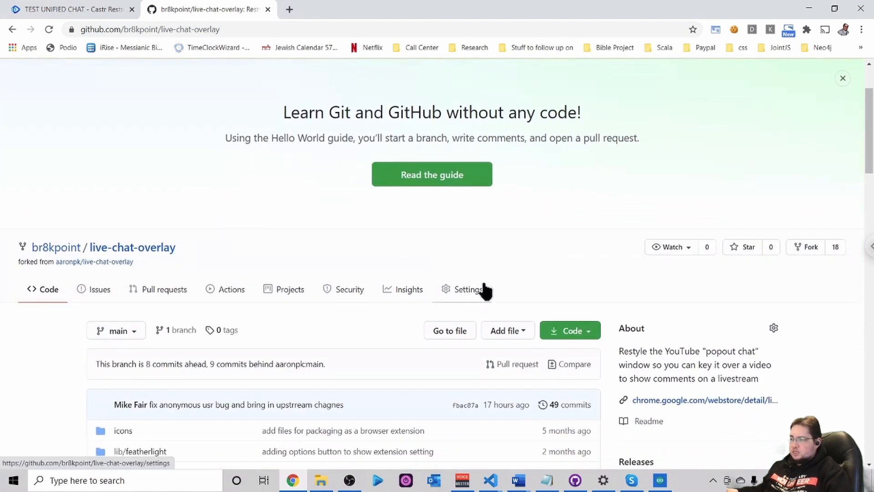
{"action": "left_click", "coordinate": [572, 337]}
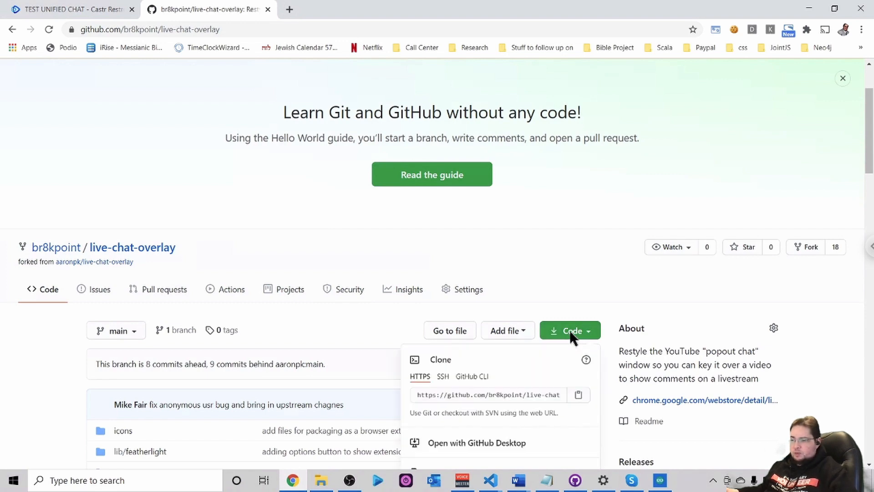
{"action": "scroll", "coordinate": [567, 332], "scroll_direction": "down", "scroll_amount": 4}
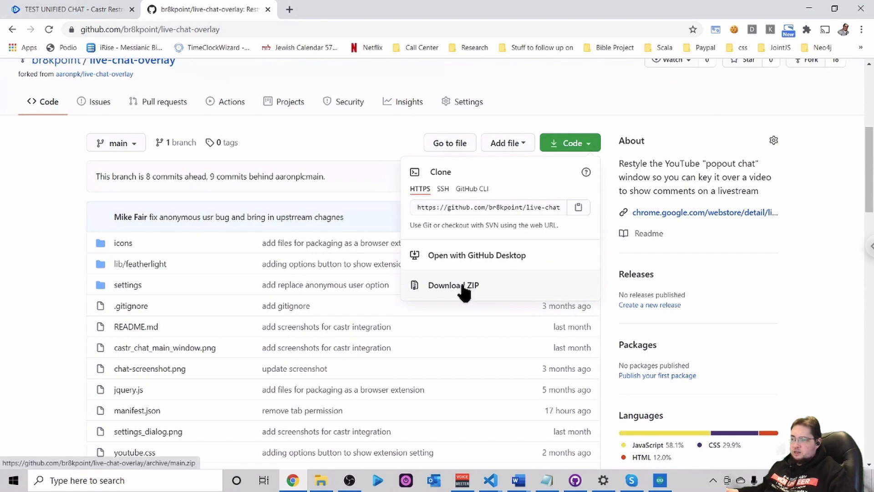
{"action": "left_click", "coordinate": [462, 288]}
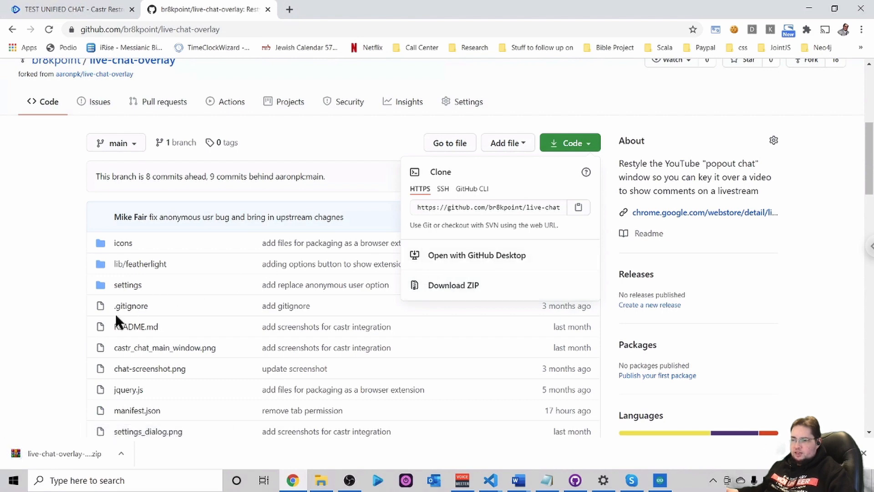
Step: Open the downloaded live-chat-overlay ZIP archive in WinRAR
{"action": "left_click", "coordinate": [59, 451]}
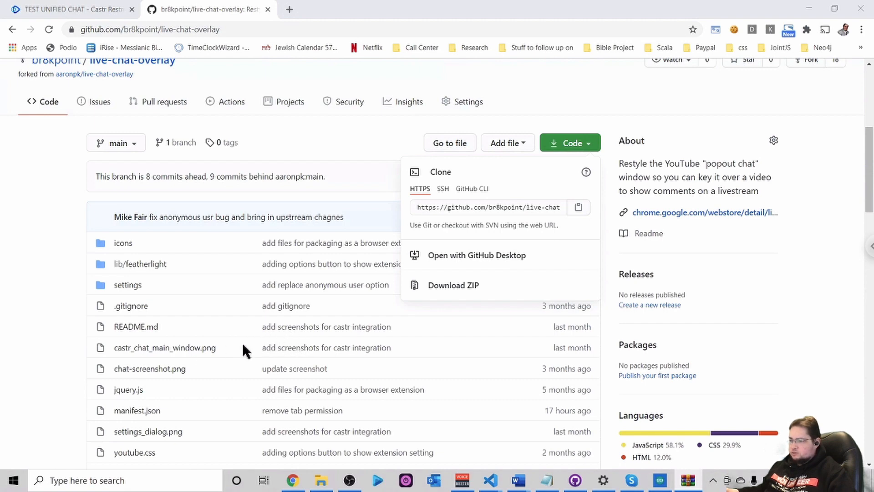
{"action": "scroll", "coordinate": [193, 346], "scroll_direction": "down", "scroll_amount": 3}
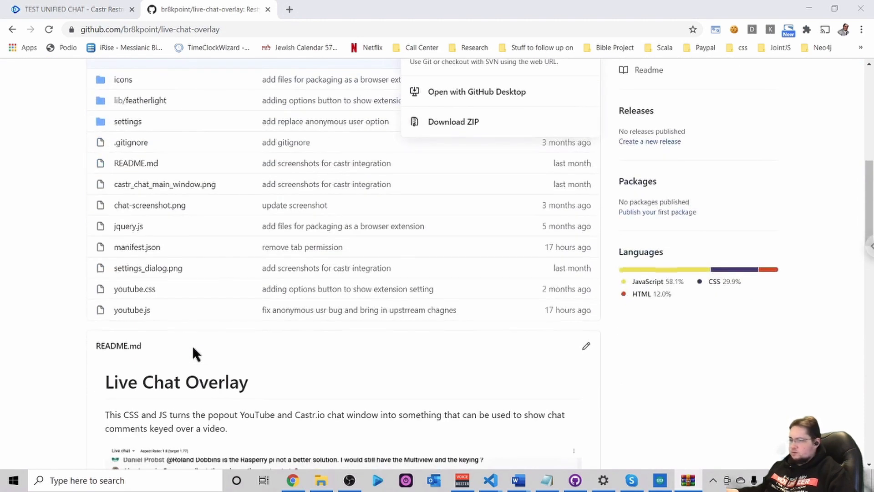
{"action": "scroll", "coordinate": [192, 346], "scroll_direction": "up", "scroll_amount": 5}
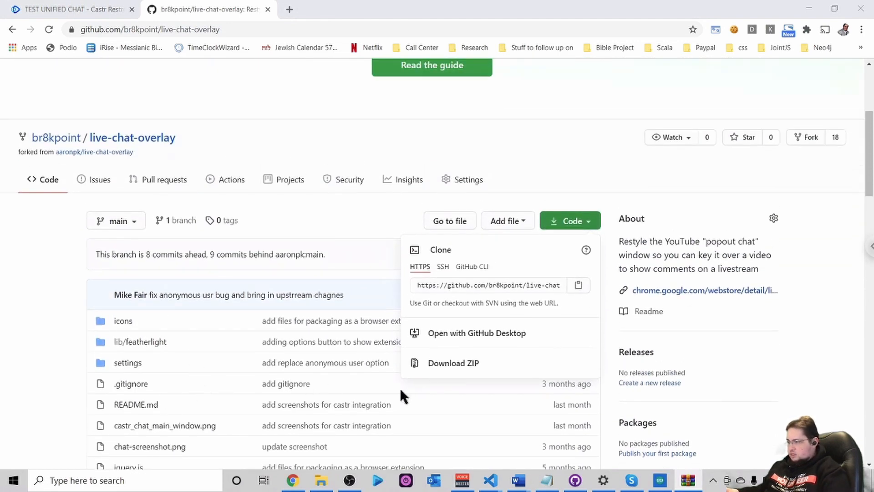
{"action": "scroll", "coordinate": [689, 412], "scroll_direction": "up", "scroll_amount": 2}
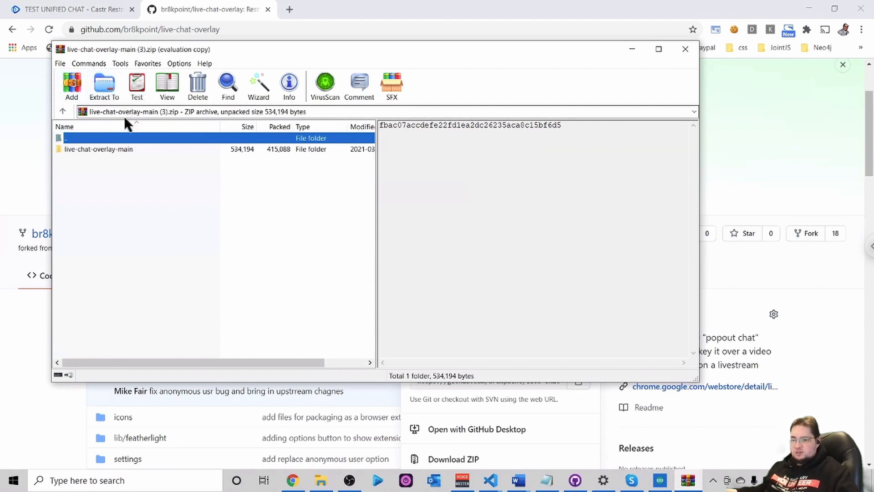
Step: Extract the archive to C:\Streaming Resources\Apps and close the archive window
{"action": "left_click", "coordinate": [104, 83]}
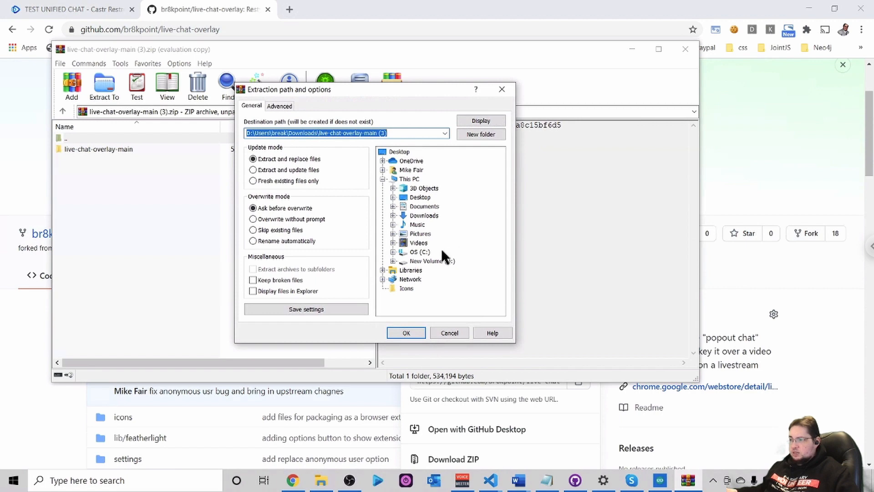
{"action": "left_click", "coordinate": [417, 251]}
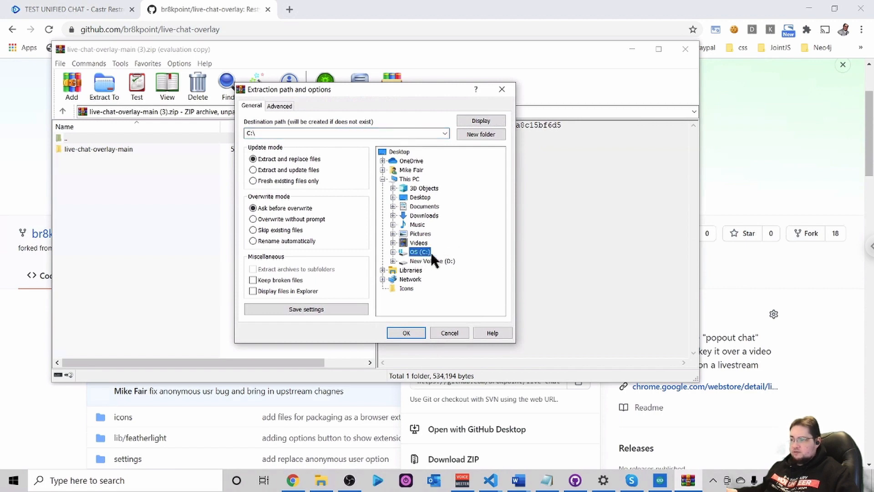
{"action": "left_click", "coordinate": [393, 252]}
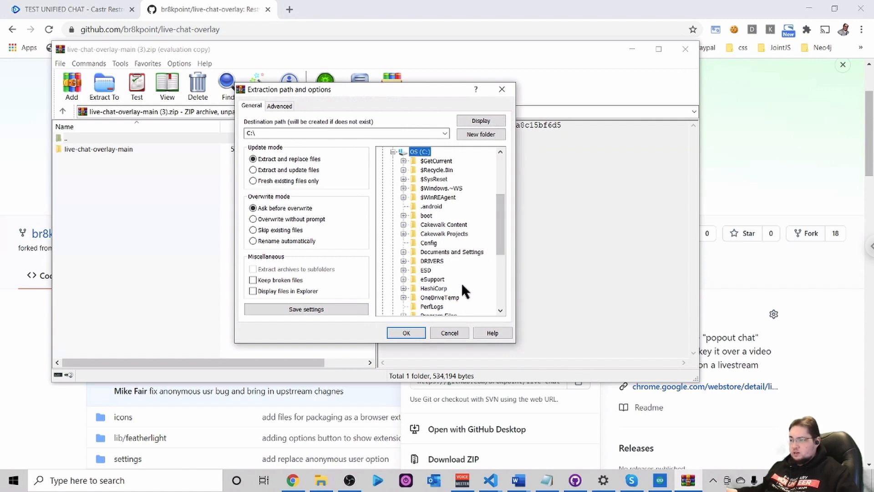
{"action": "left_click_drag", "start_coordinate": [499, 247], "coordinate": [500, 283]}
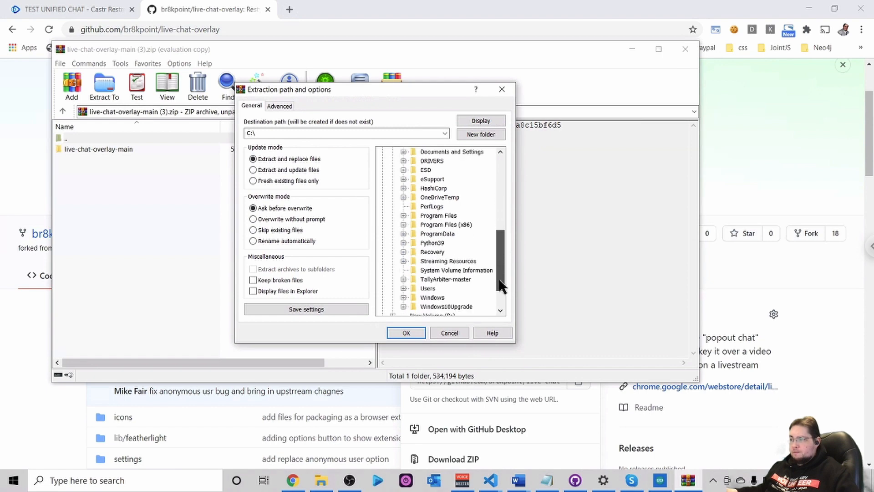
{"action": "left_click", "coordinate": [441, 261]}
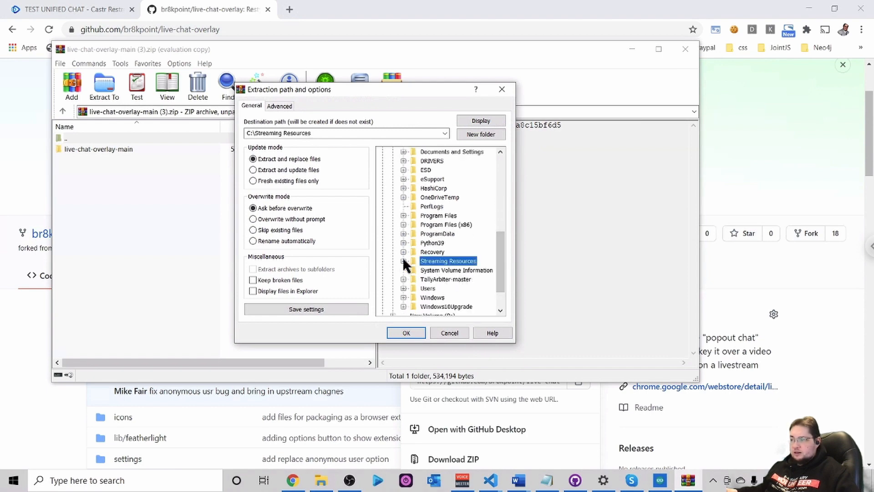
{"action": "left_click", "coordinate": [403, 261]}
{"action": "left_click", "coordinate": [436, 214]}
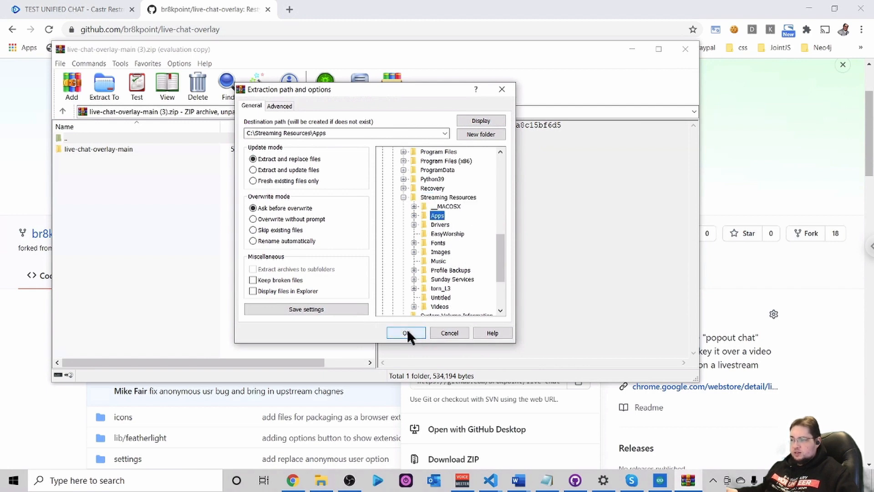
{"action": "double_click", "coordinate": [437, 216]}
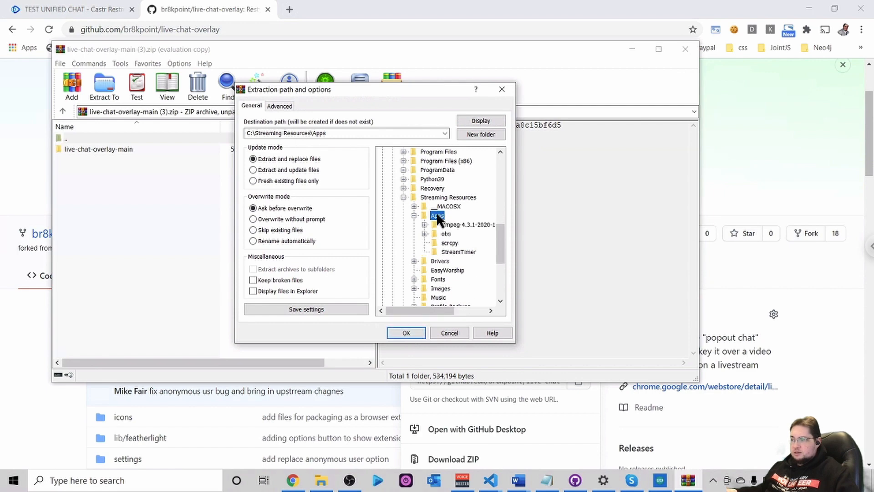
{"action": "left_click", "coordinate": [406, 331]}
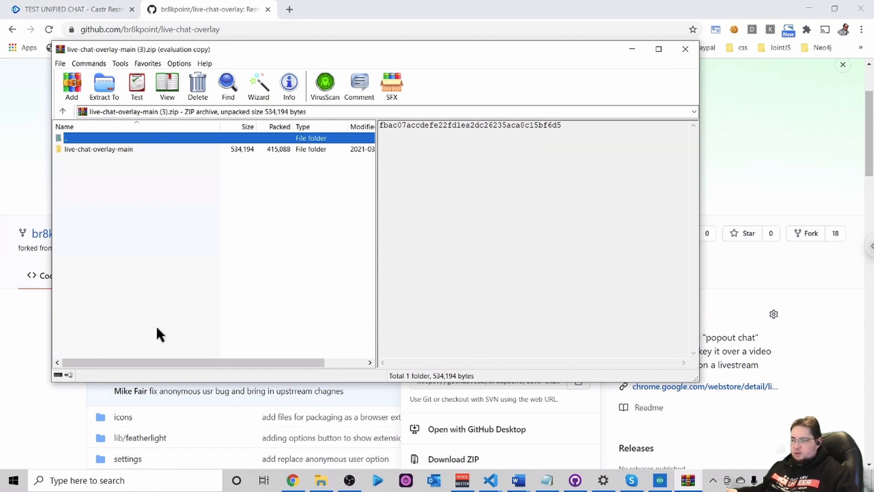
{"action": "left_click", "coordinate": [683, 55]}
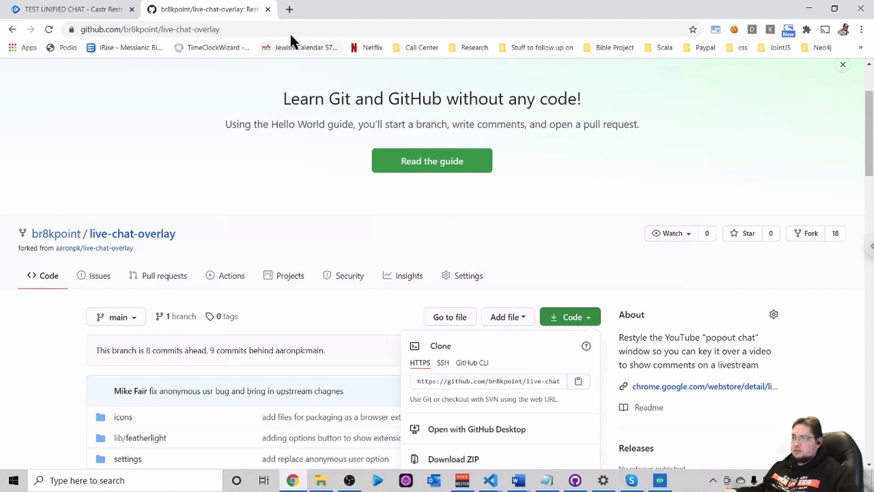
Step: Open chrome://extensions in a new tab and make sure Developer mode is switched on
{"action": "left_click", "coordinate": [290, 10]}
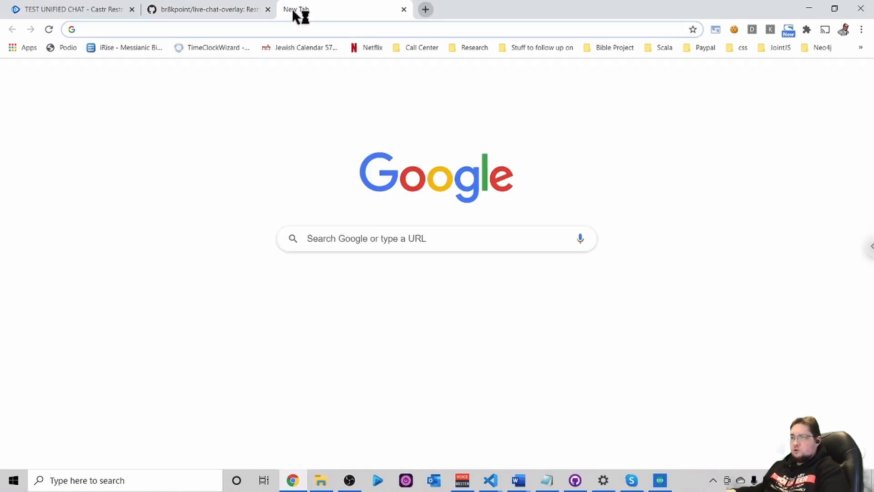
{"action": "type", "text": "c"}
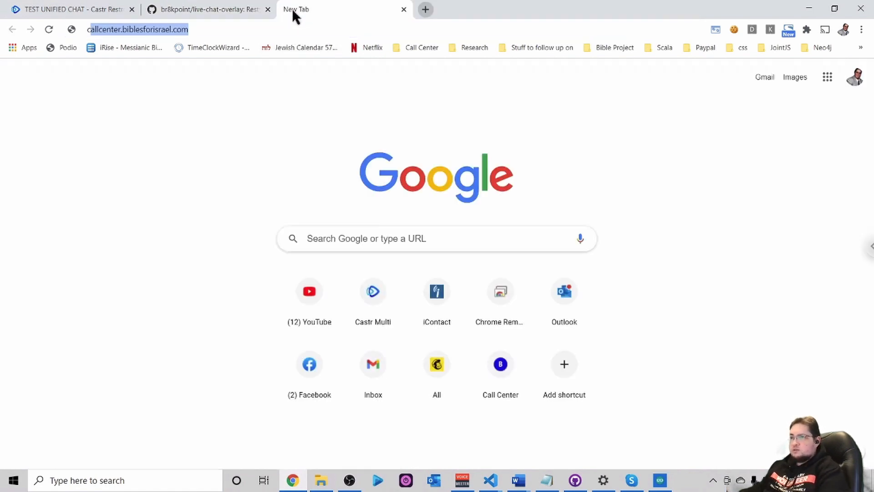
{"action": "type", "text": "hrome://ex"}
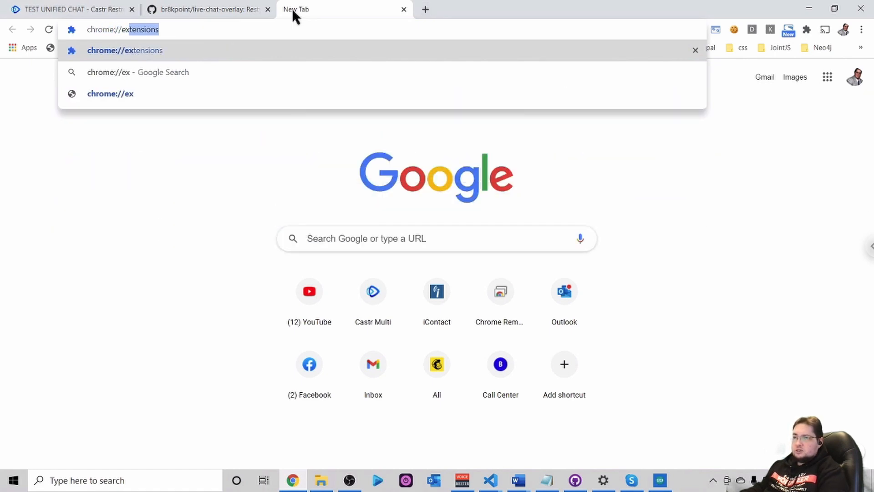
{"action": "key", "text": "Return"}
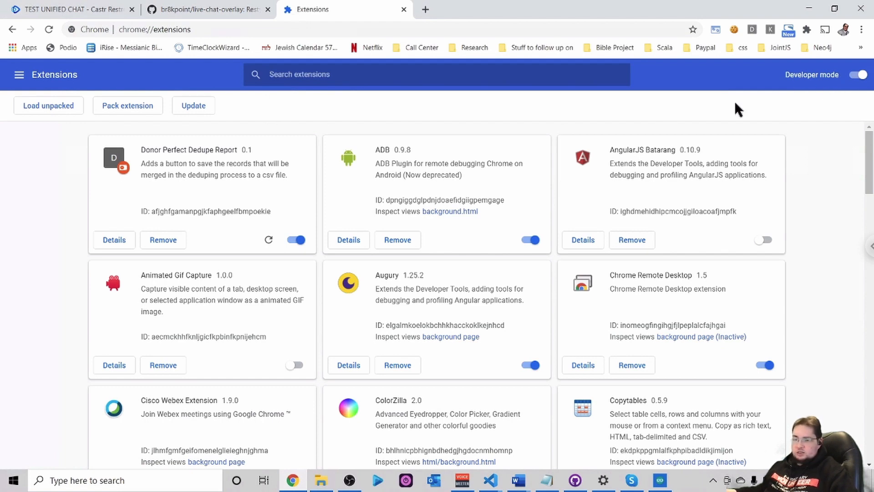
{"action": "left_click", "coordinate": [857, 76]}
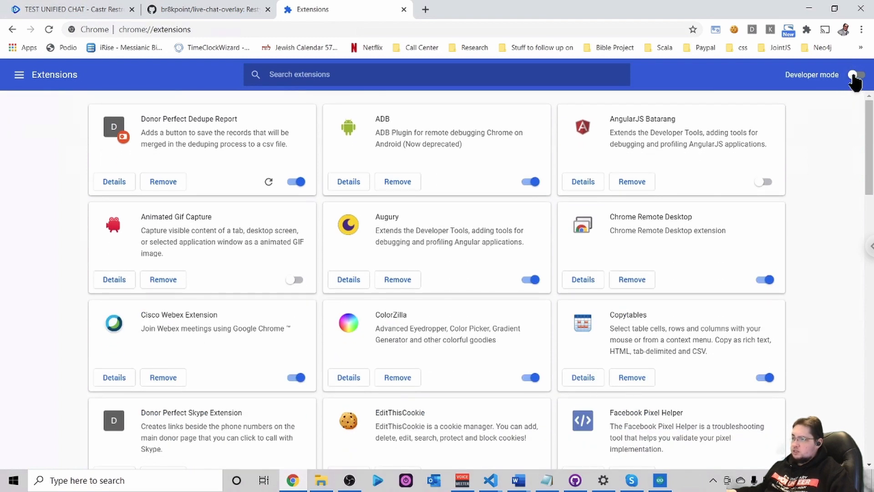
{"action": "left_click", "coordinate": [856, 76]}
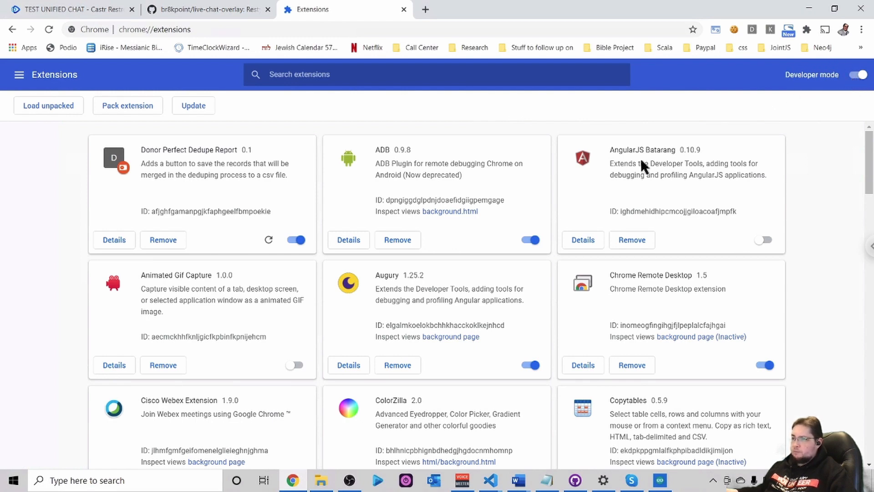
Step: Load the live-chat-overlay-main folder from C:\Streaming Resources\Apps as an unpacked extension
{"action": "left_click", "coordinate": [57, 109]}
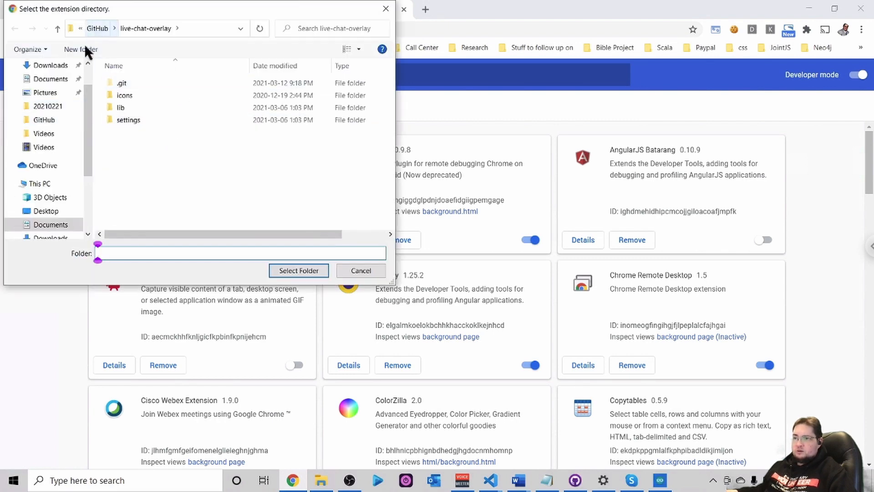
{"action": "left_click_drag", "start_coordinate": [85, 119], "coordinate": [83, 188]}
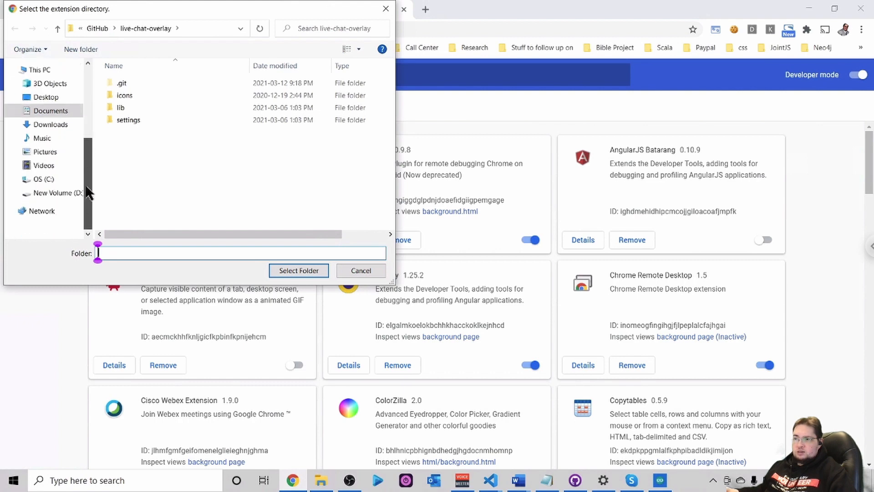
{"action": "left_click", "coordinate": [41, 180]}
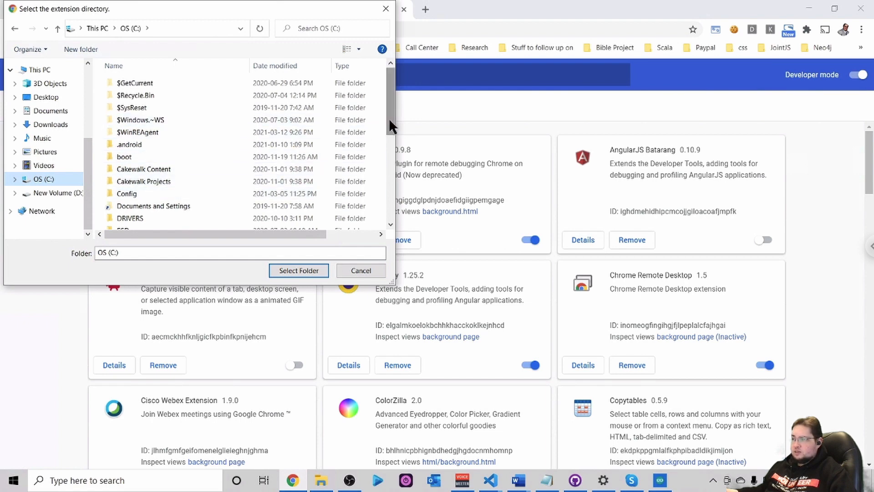
{"action": "left_click_drag", "start_coordinate": [389, 124], "coordinate": [391, 206]}
{"action": "left_click", "coordinate": [153, 168]}
{"action": "double_click", "coordinate": [153, 168]}
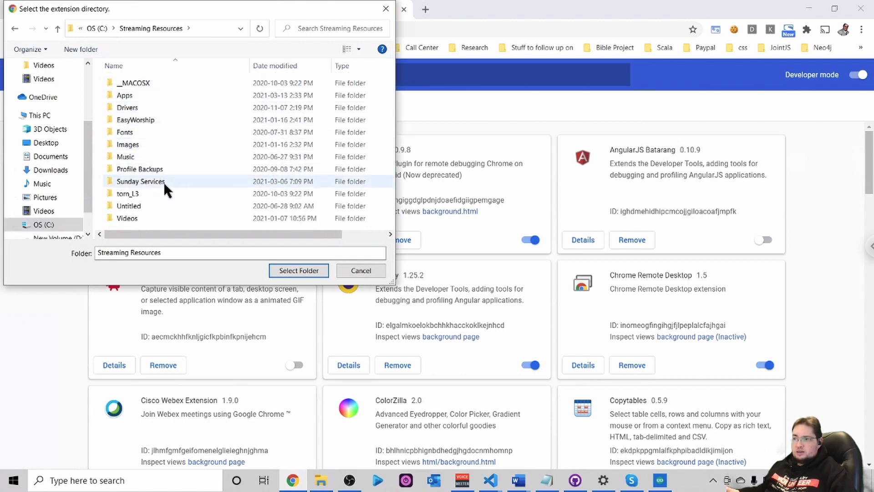
{"action": "double_click", "coordinate": [130, 94]}
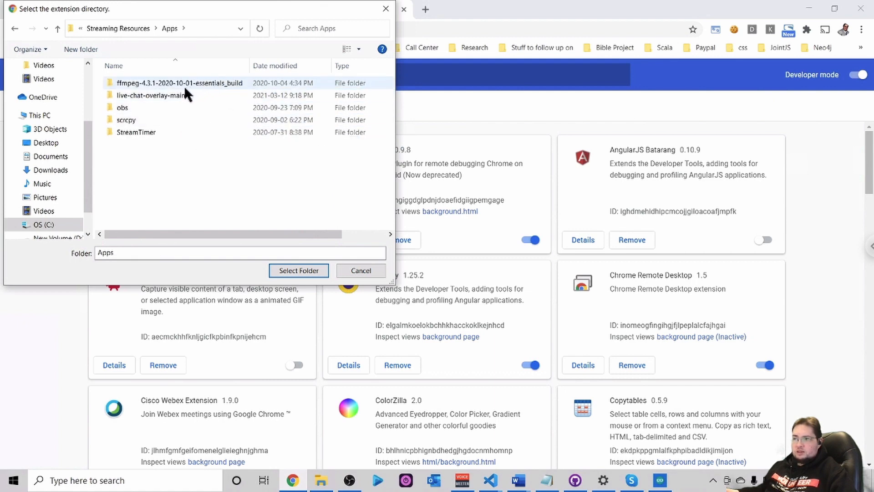
{"action": "double_click", "coordinate": [152, 93]}
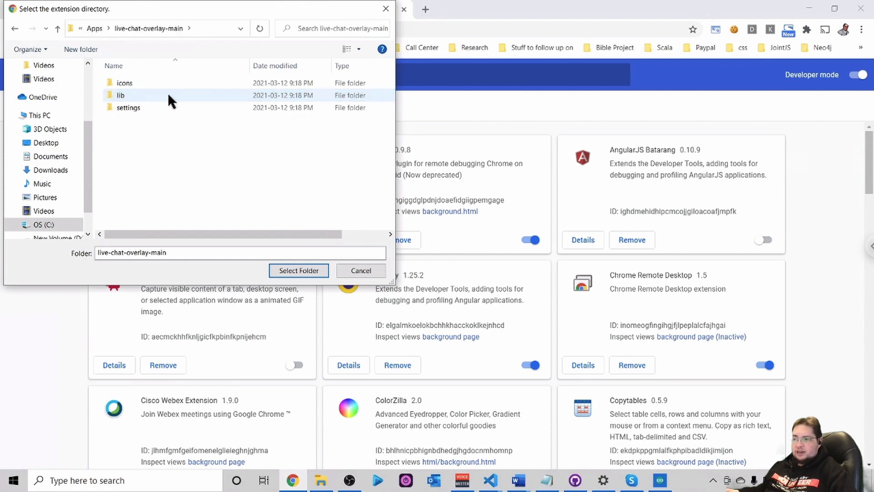
{"action": "left_click", "coordinate": [303, 270]}
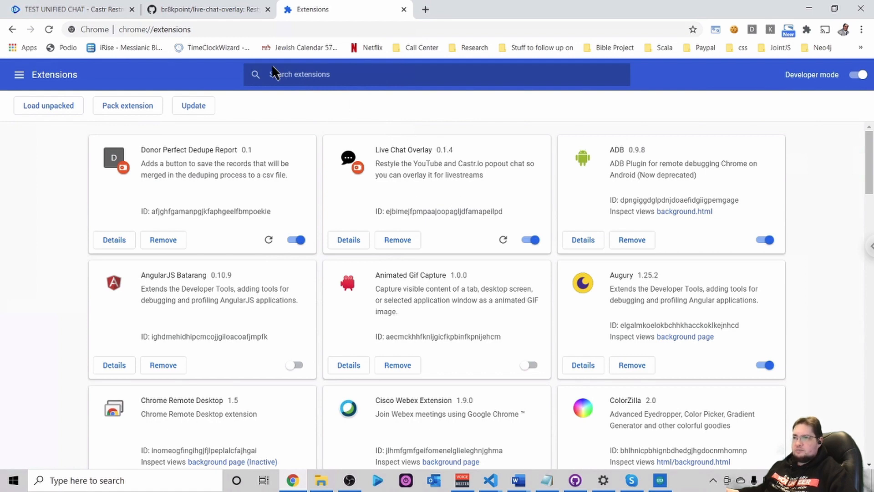
Step: Return to the TEST UNIFIED CHAT stream in Castr and show its dashboard of platforms
{"action": "left_click", "coordinate": [71, 10]}
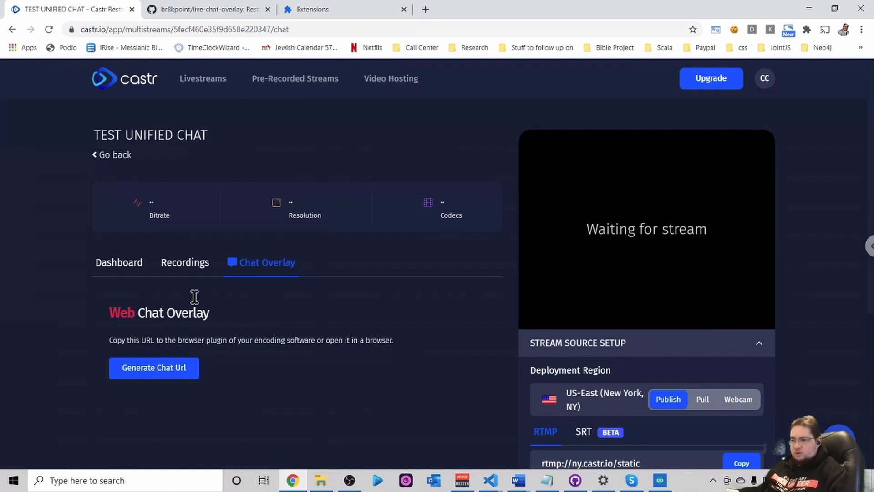
{"action": "left_click", "coordinate": [122, 268]}
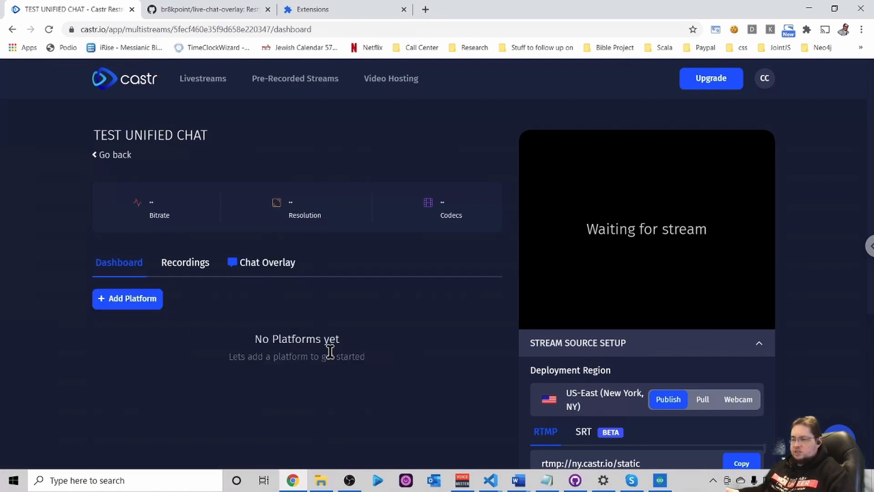
{"action": "scroll", "coordinate": [346, 353], "scroll_direction": "down", "scroll_amount": 2}
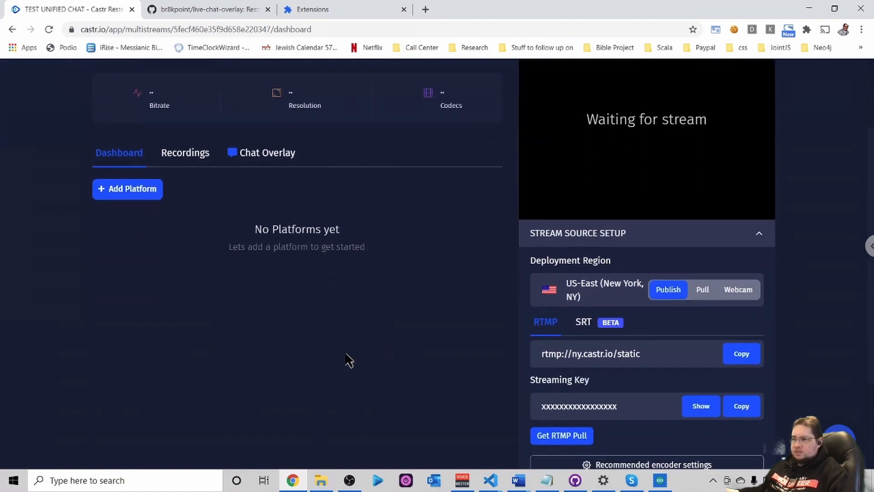
{"action": "scroll", "coordinate": [348, 359], "scroll_direction": "up", "scroll_amount": 1}
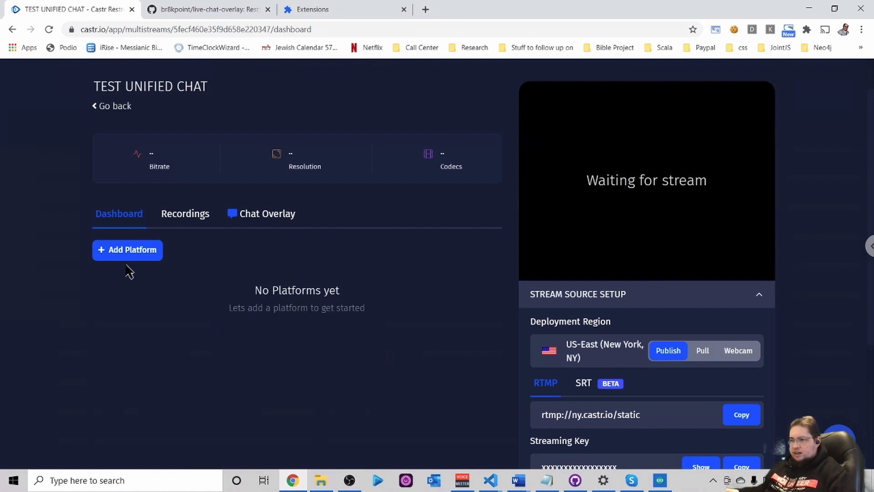
Step: Add Facebook Live as a platform through the connected Facebook account, publishing to the MWF Technologies page
{"action": "left_click", "coordinate": [141, 256]}
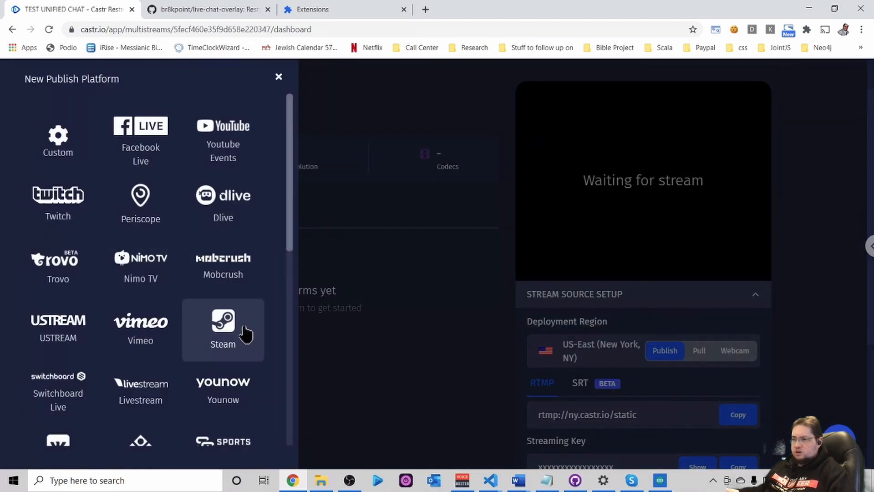
{"action": "left_click", "coordinate": [159, 134]}
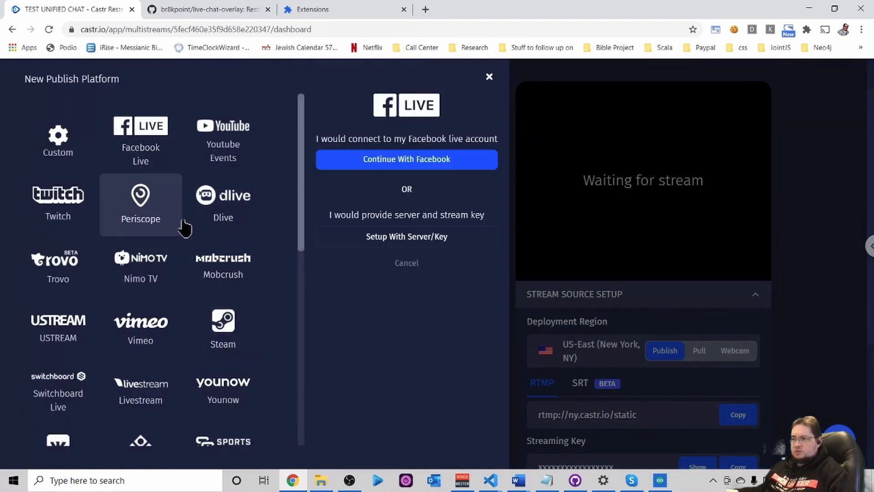
{"action": "left_click", "coordinate": [408, 163]}
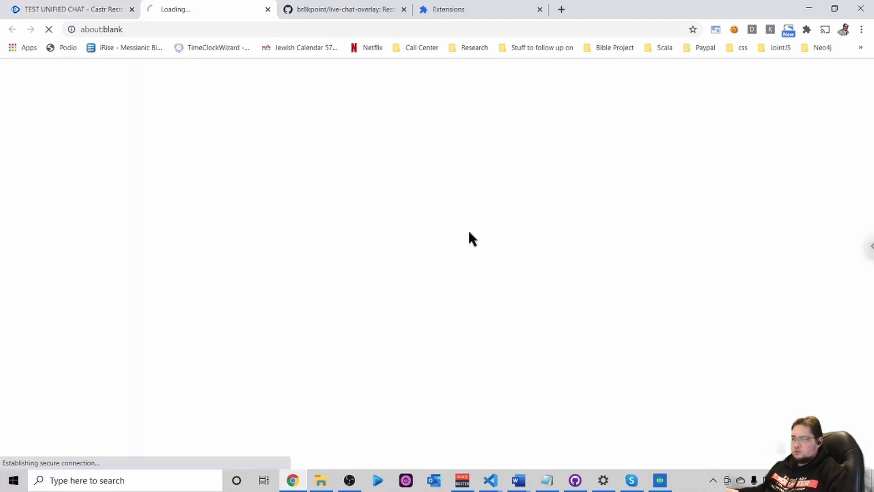
{"action": "left_click", "coordinate": [267, 9]}
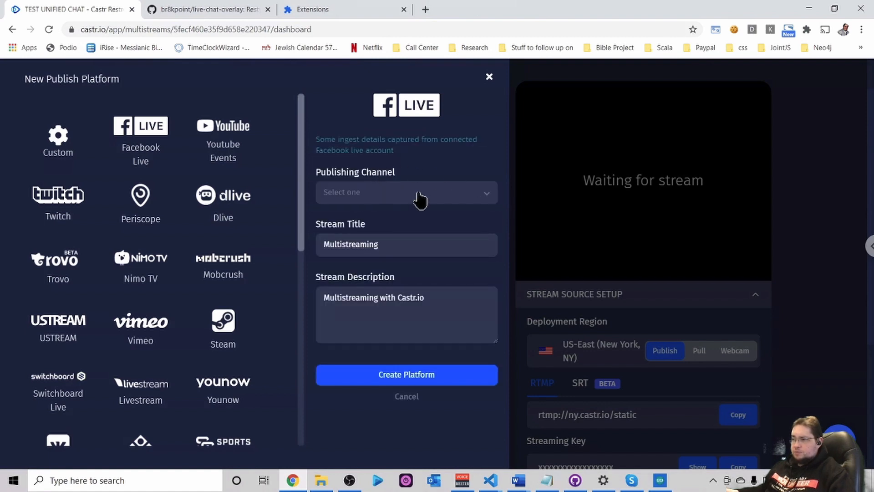
{"action": "left_click", "coordinate": [416, 196]}
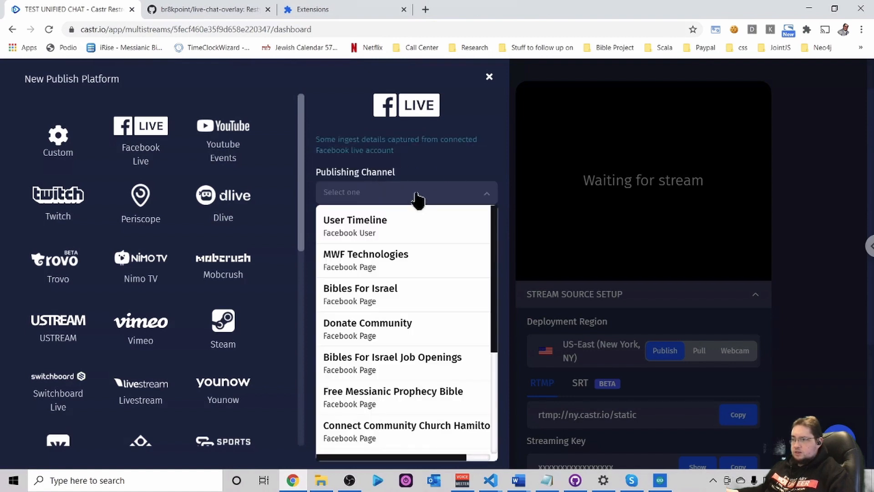
{"action": "left_click", "coordinate": [393, 262]}
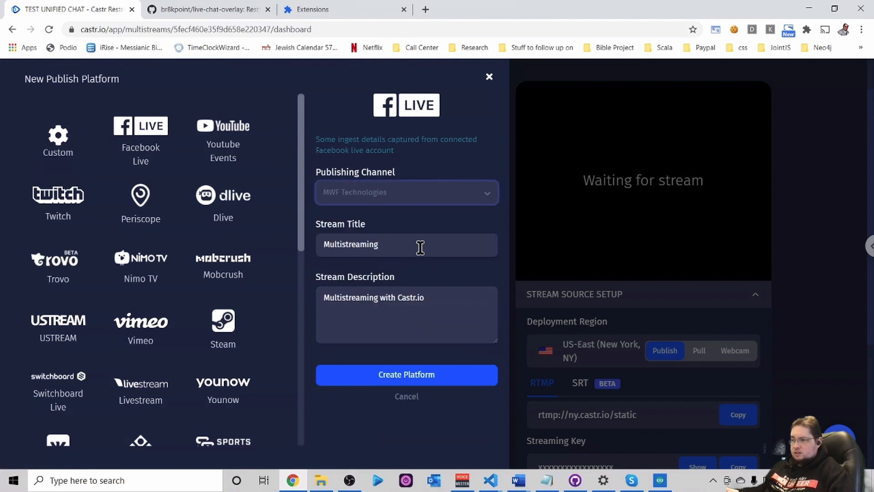
{"action": "left_click", "coordinate": [420, 380]}
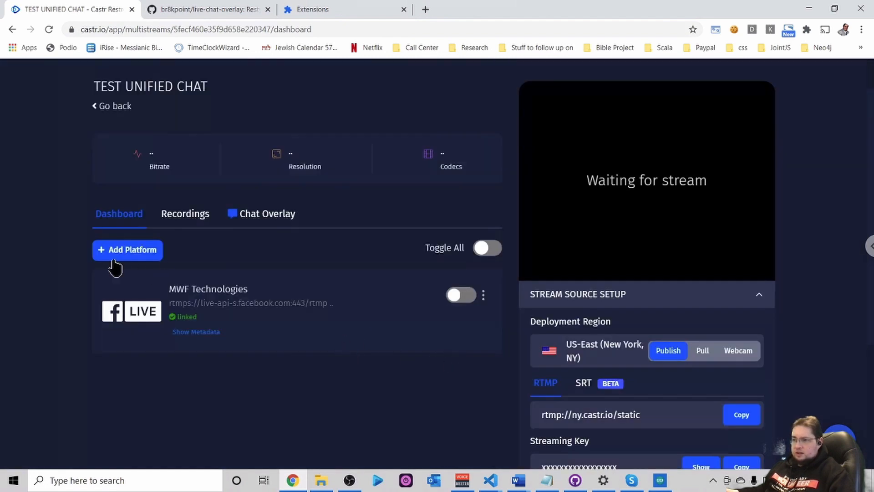
Step: Start adding YouTube Events as a platform and authorize Castr to access the personal Google account
{"action": "left_click", "coordinate": [129, 252]}
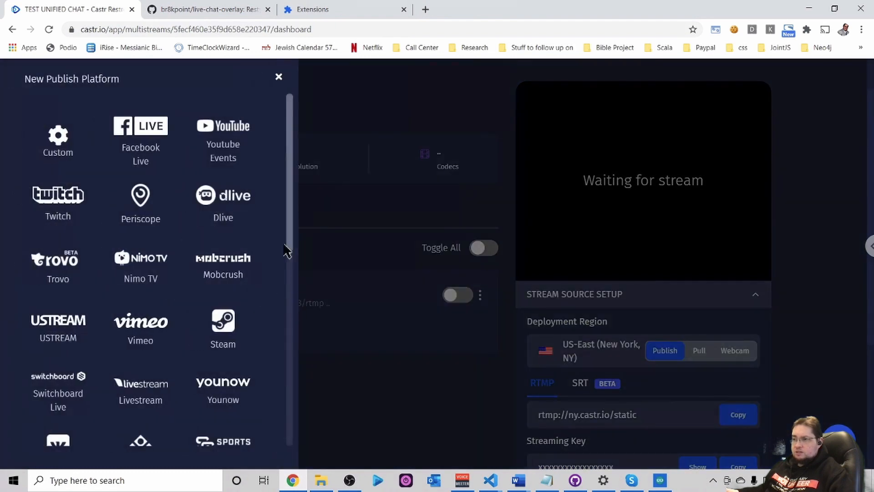
{"action": "left_click", "coordinate": [225, 140]}
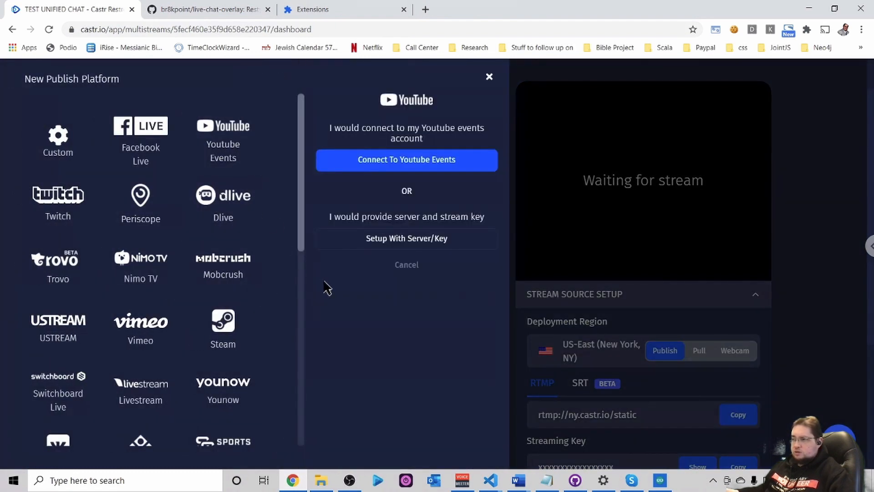
{"action": "left_click", "coordinate": [410, 164]}
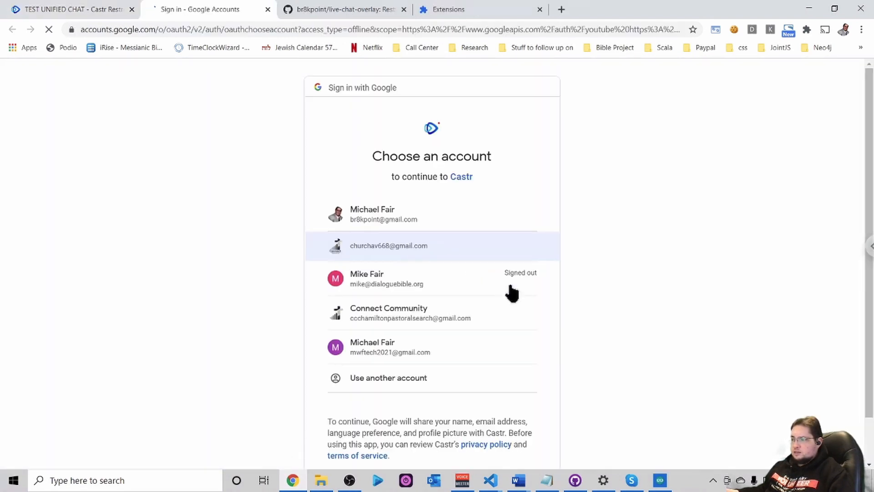
{"action": "scroll", "coordinate": [444, 328], "scroll_direction": "down", "scroll_amount": 1}
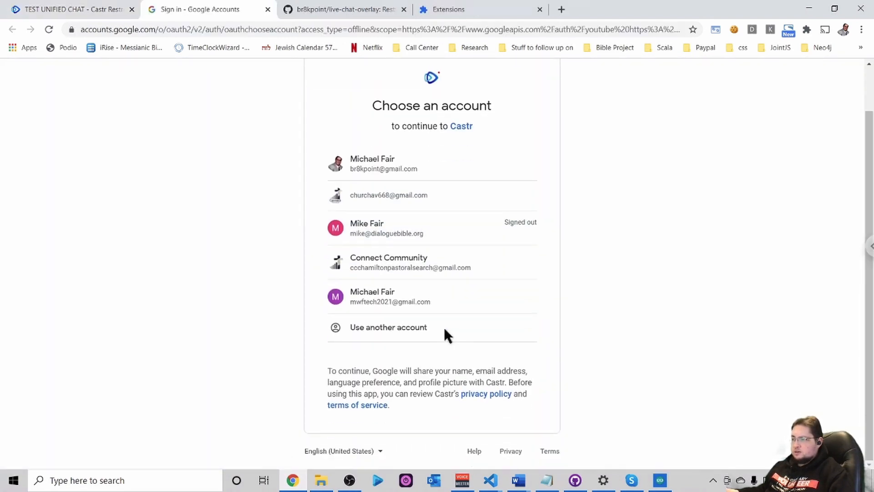
{"action": "left_click", "coordinate": [386, 171]}
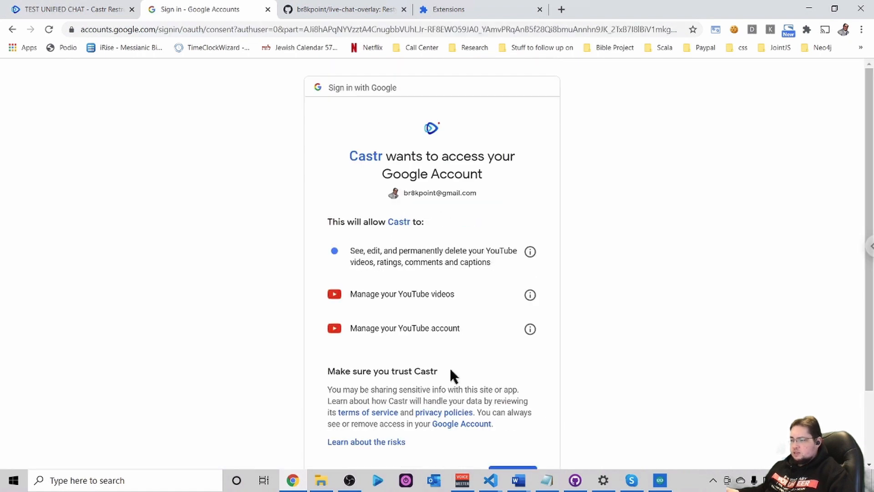
{"action": "scroll", "coordinate": [450, 375], "scroll_direction": "down", "scroll_amount": 3}
{"action": "left_click", "coordinate": [516, 389]}
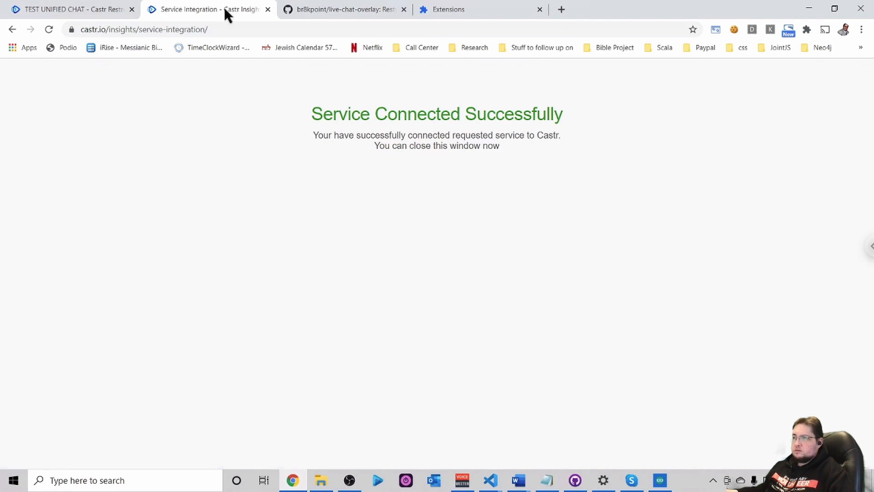
{"action": "left_click", "coordinate": [268, 10]}
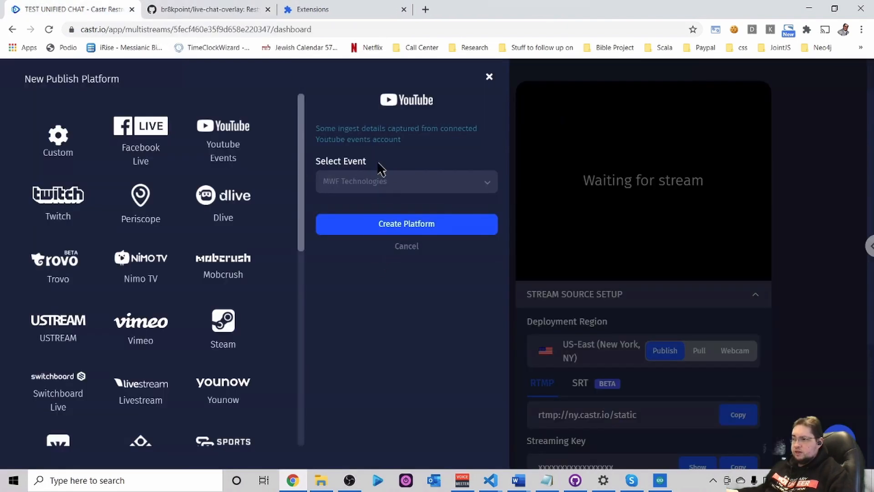
Step: Create the YouTube platform with a new event titled "Test" and the description "Test Live Chat Overlay"
{"action": "left_click", "coordinate": [373, 182]}
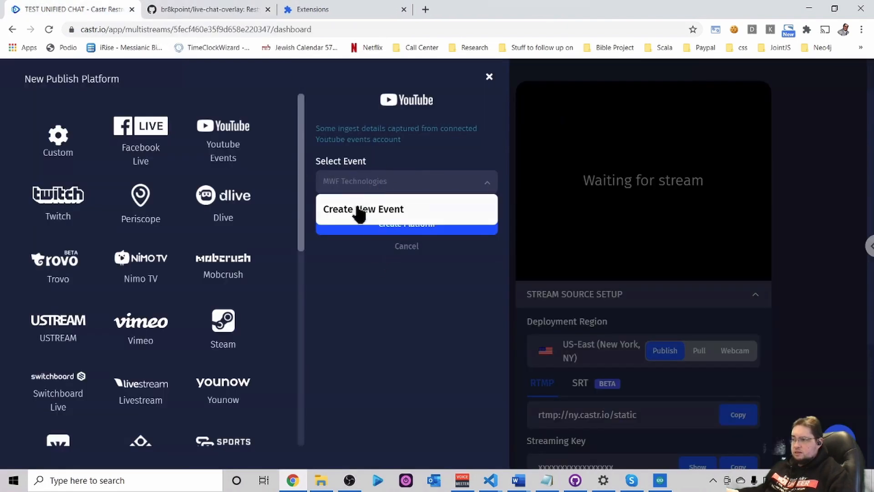
{"action": "left_click", "coordinate": [360, 211]}
{"action": "left_click", "coordinate": [375, 233]}
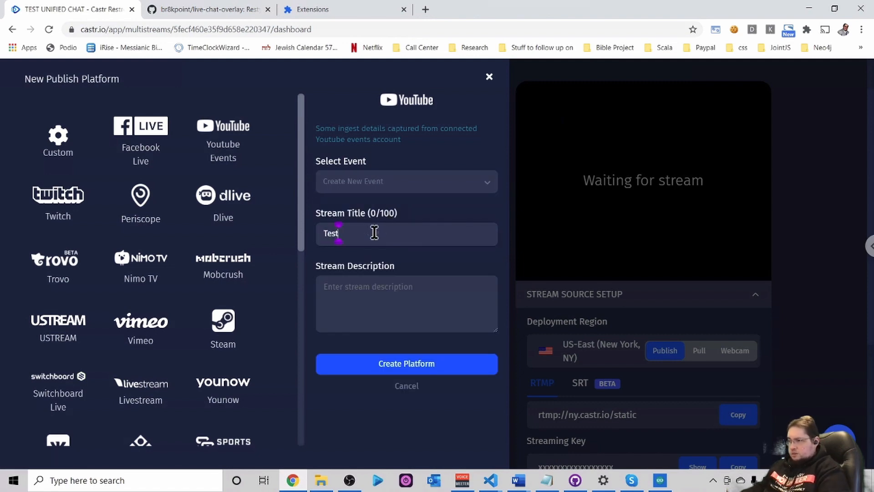
{"action": "key", "text": "Tab"}
{"action": "type", "text": "TRw"}
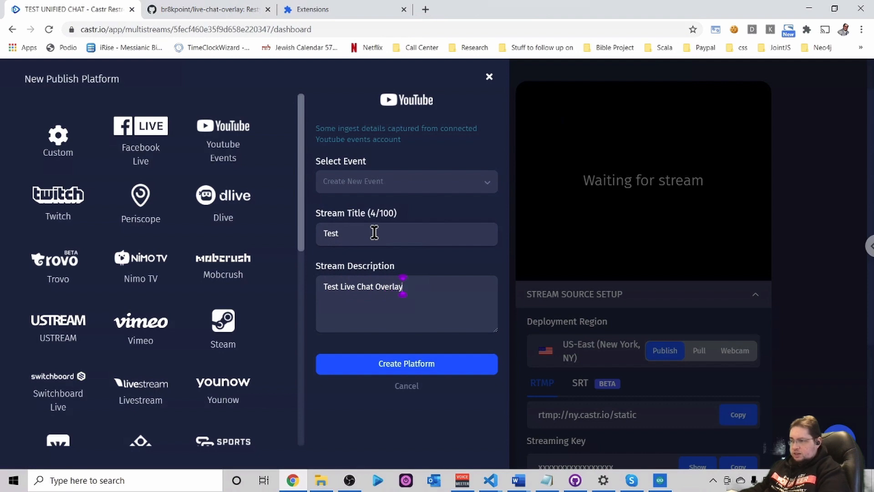
{"action": "left_click", "coordinate": [392, 364]}
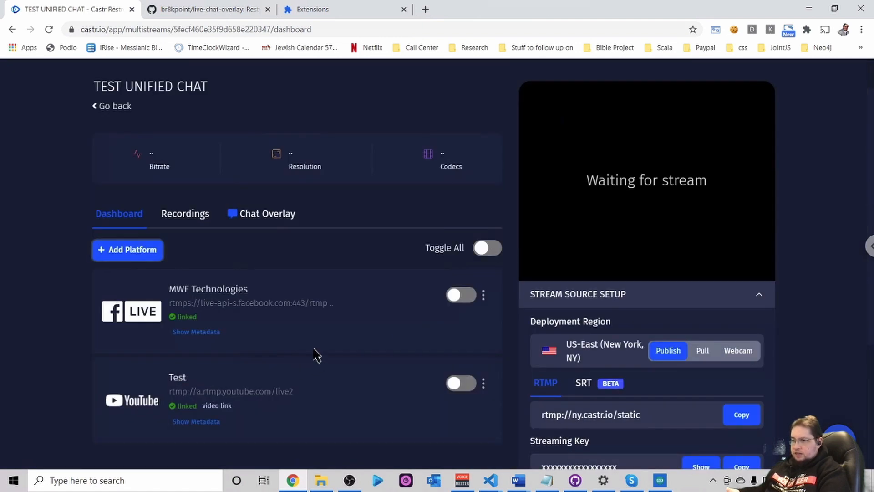
Step: Connect the Twitch account and create its platform with US East: Miami, FL as the streaming server
{"action": "scroll", "coordinate": [316, 355], "scroll_direction": "down", "scroll_amount": 3}
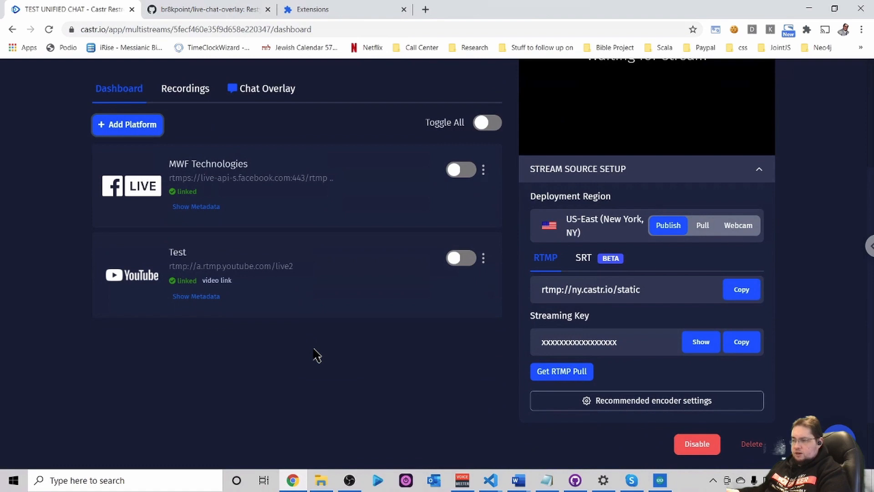
{"action": "scroll", "coordinate": [316, 355], "scroll_direction": "up", "scroll_amount": 1}
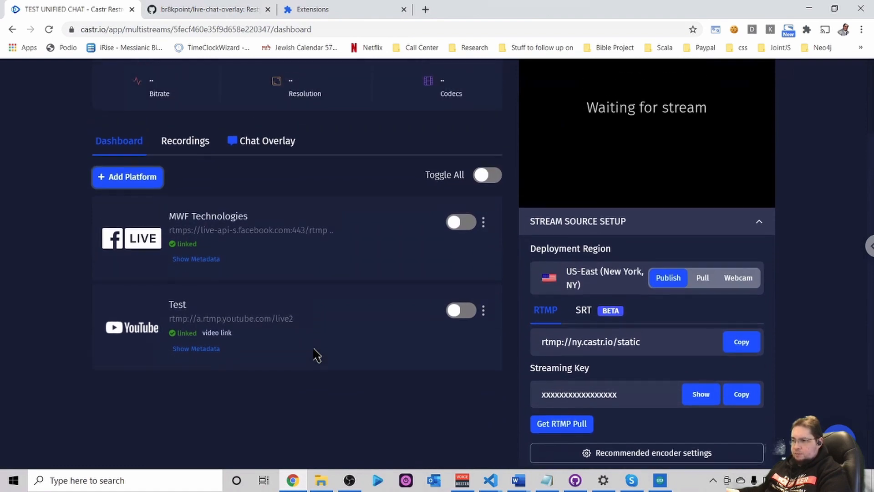
{"action": "scroll", "coordinate": [317, 355], "scroll_direction": "up", "scroll_amount": 1}
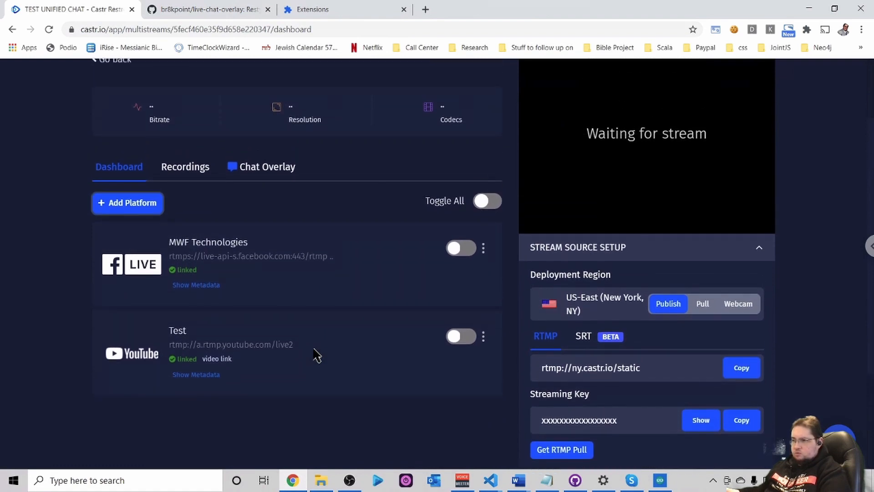
{"action": "scroll", "coordinate": [316, 355], "scroll_direction": "up", "scroll_amount": 1}
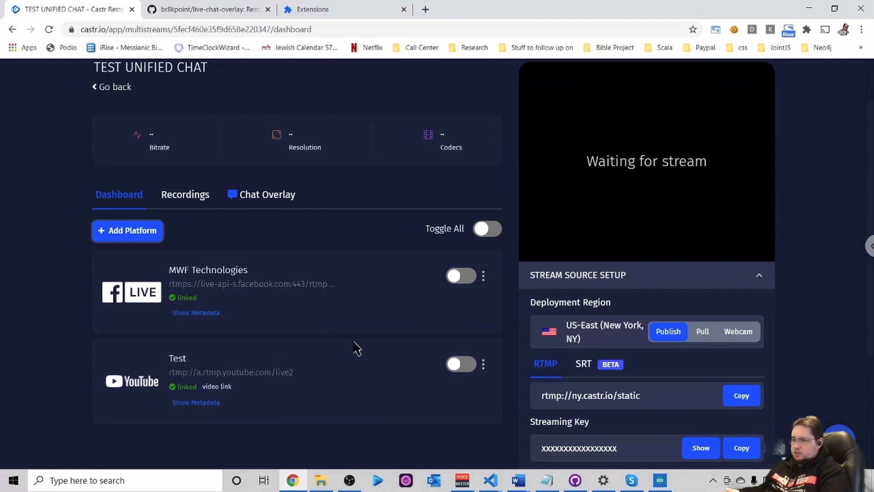
{"action": "left_click", "coordinate": [132, 233]}
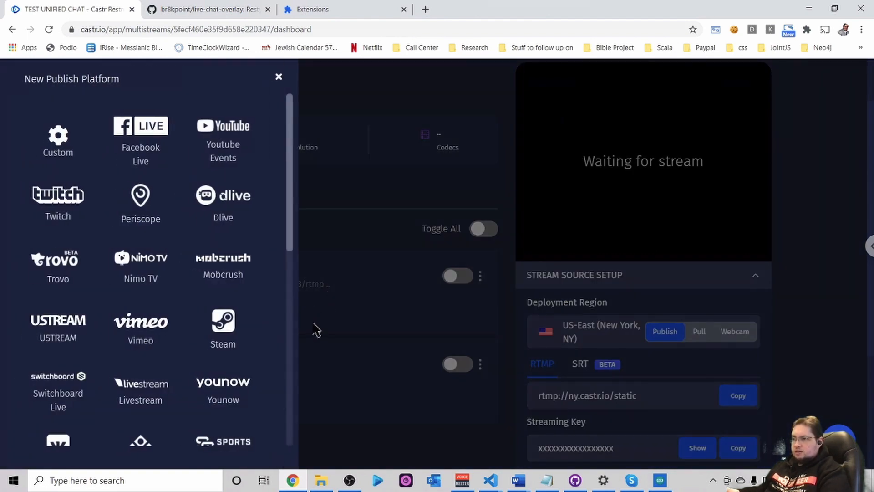
{"action": "left_click", "coordinate": [55, 205]}
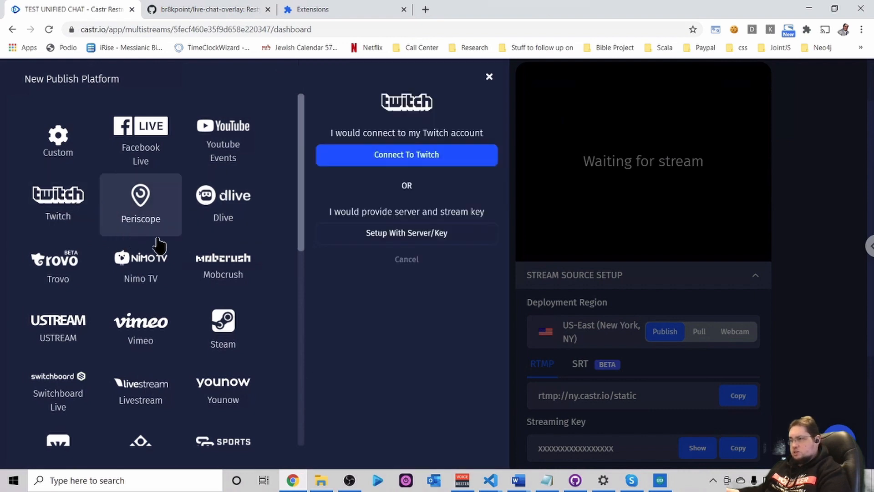
{"action": "left_click", "coordinate": [421, 156]}
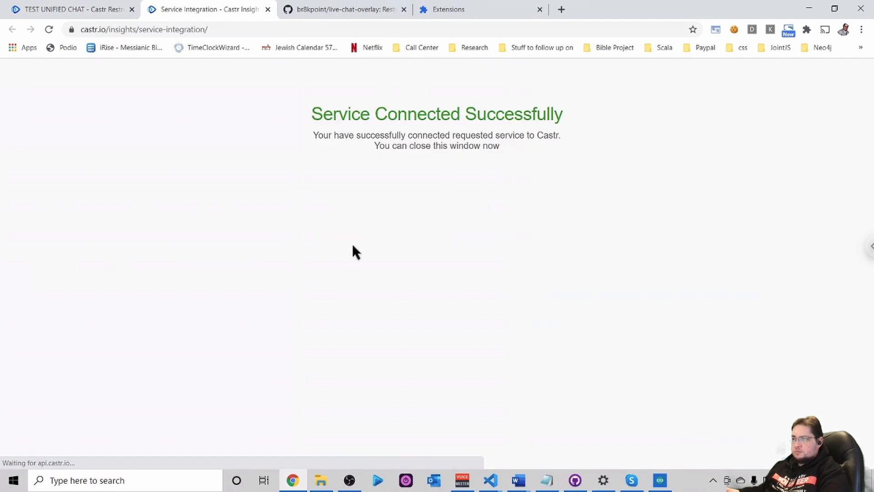
{"action": "left_click", "coordinate": [268, 9]}
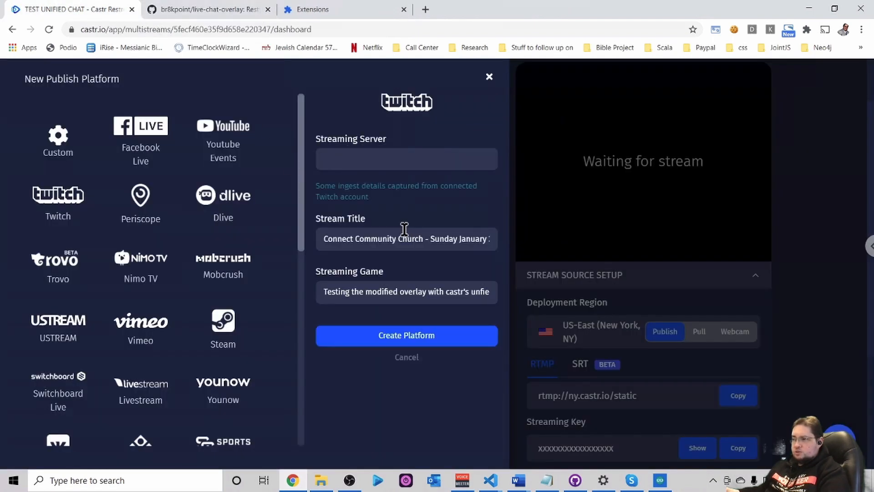
{"action": "left_click", "coordinate": [395, 161]}
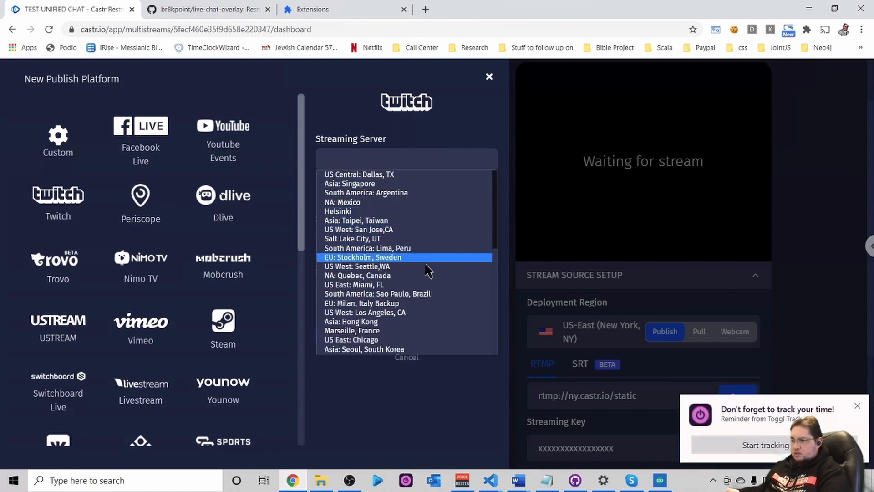
{"action": "left_click", "coordinate": [372, 287]}
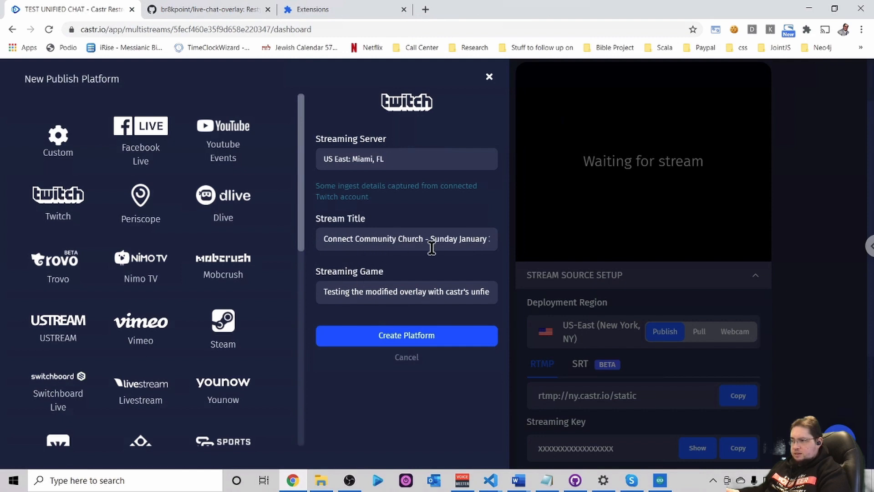
{"action": "left_click", "coordinate": [398, 337]}
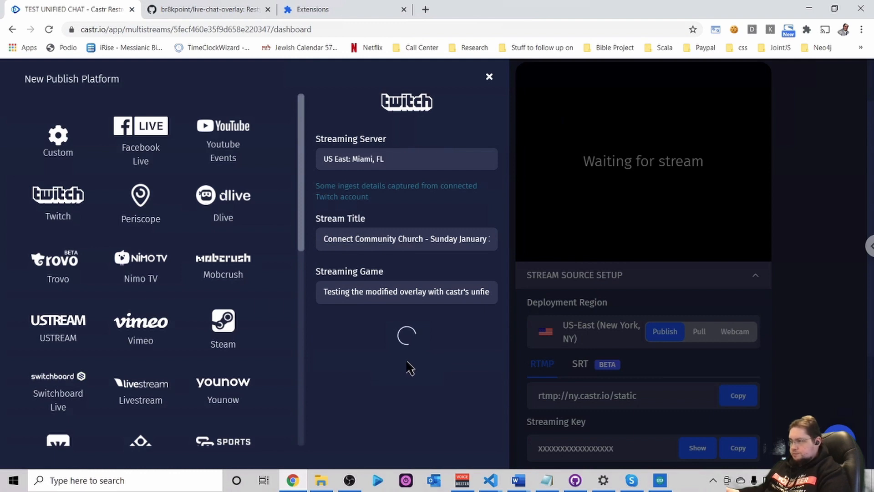
Step: Review the stream source setup in Castr, and open the Stream settings in OBS
{"action": "scroll", "coordinate": [331, 363], "scroll_direction": "down", "scroll_amount": 3}
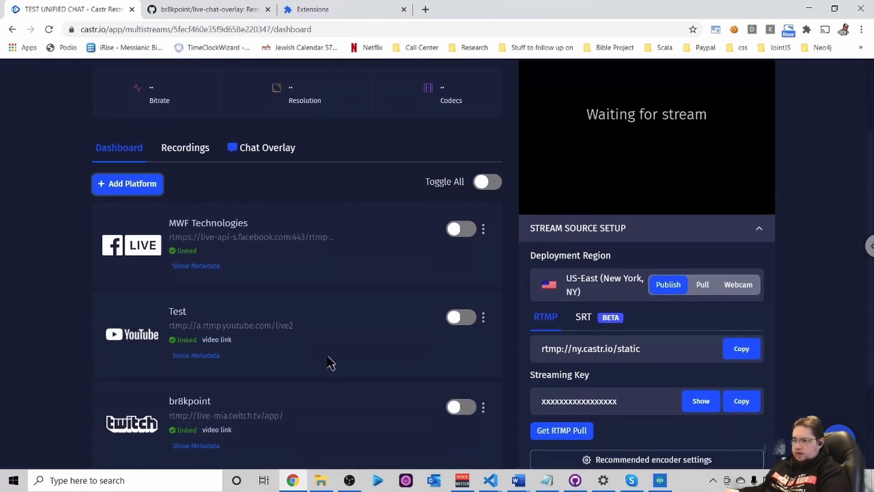
{"action": "scroll", "coordinate": [331, 363], "scroll_direction": "up", "scroll_amount": 3}
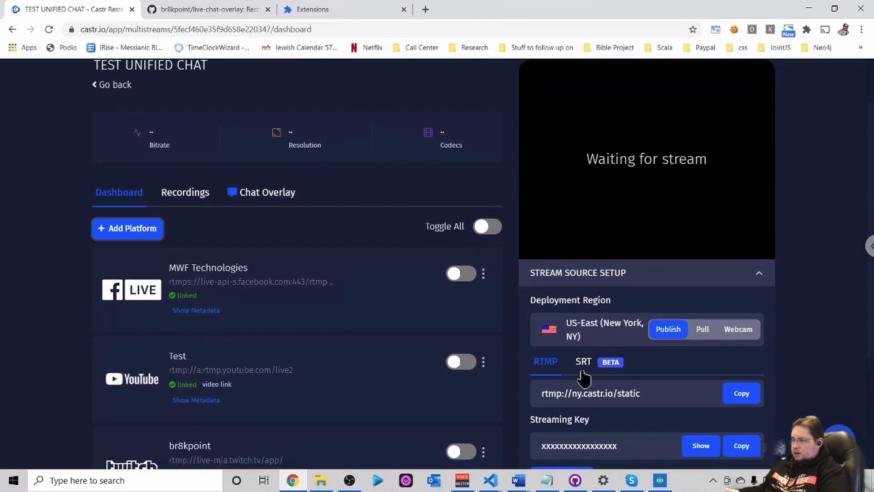
{"action": "scroll", "coordinate": [689, 381], "scroll_direction": "down", "scroll_amount": 2}
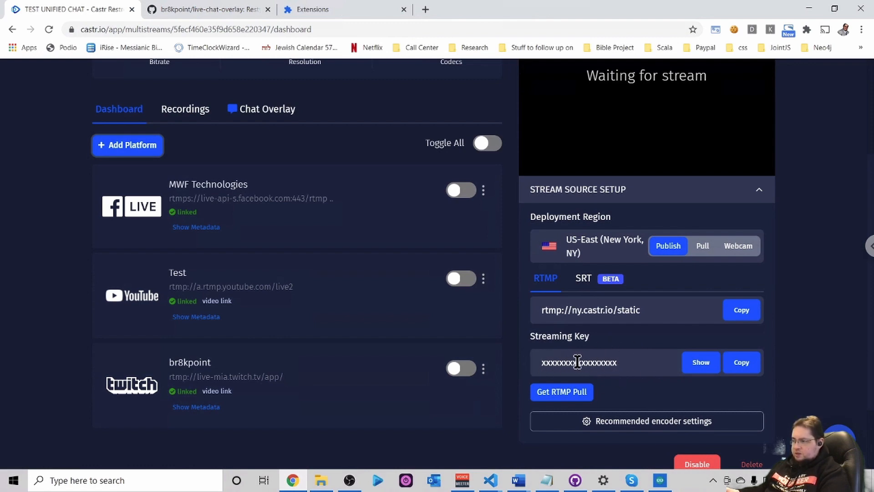
{"action": "left_click", "coordinate": [349, 482]}
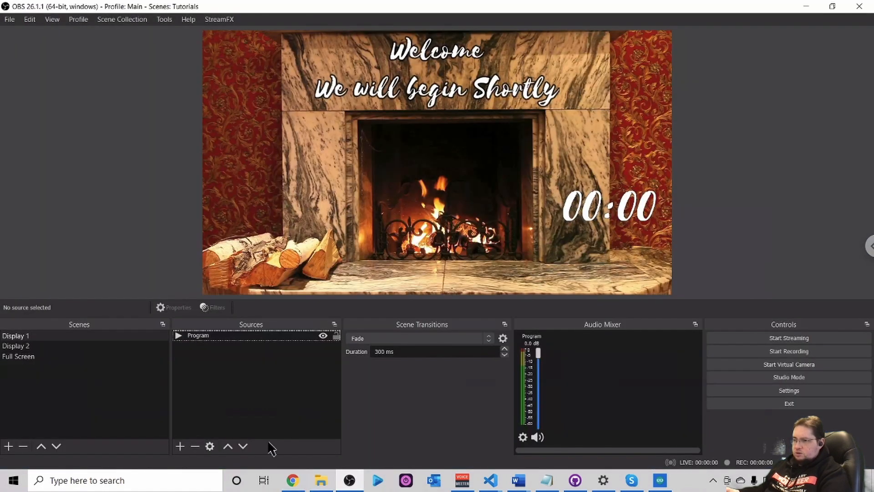
{"action": "left_click", "coordinate": [782, 390]}
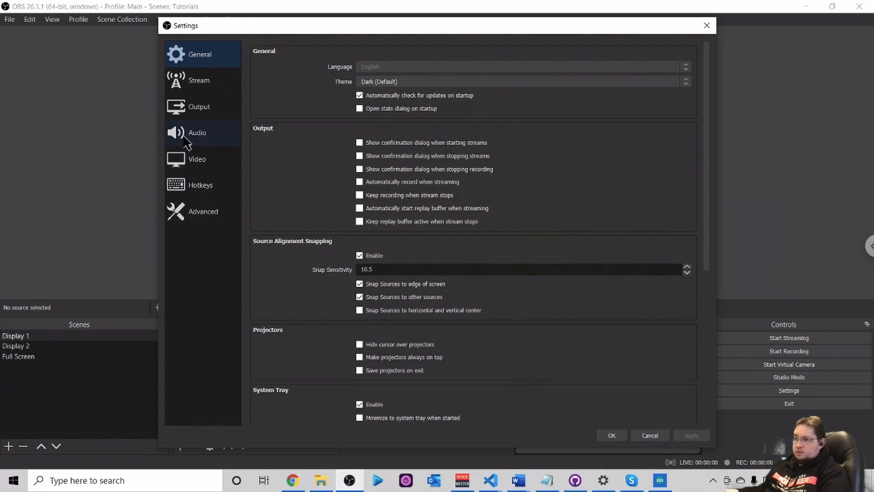
{"action": "left_click", "coordinate": [206, 83]}
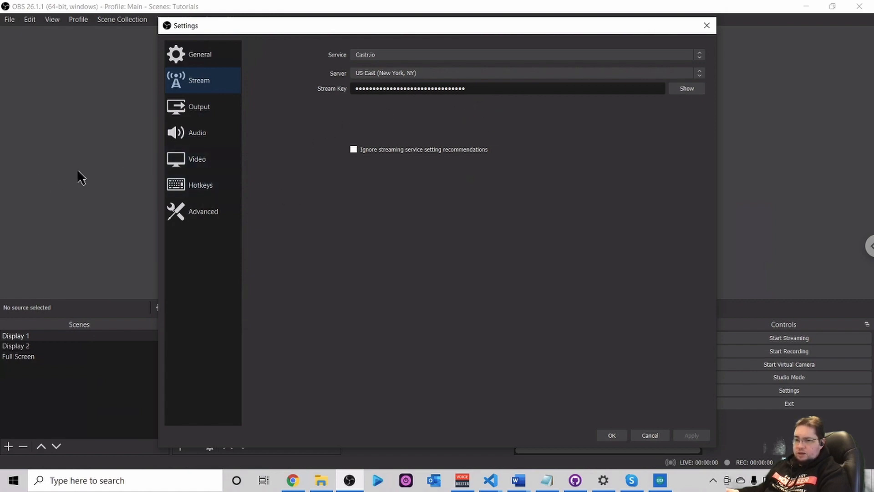
Step: Accept the Castr.io stream settings and switch to the Castr dashboard in Chrome
{"action": "left_click", "coordinate": [611, 436]}
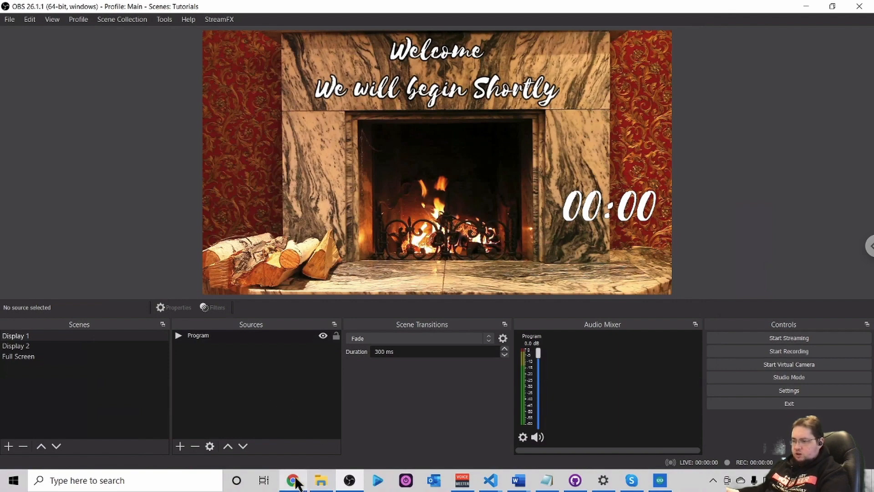
{"action": "mouse_move", "coordinate": [295, 481]}
{"action": "left_click", "coordinate": [281, 449]}
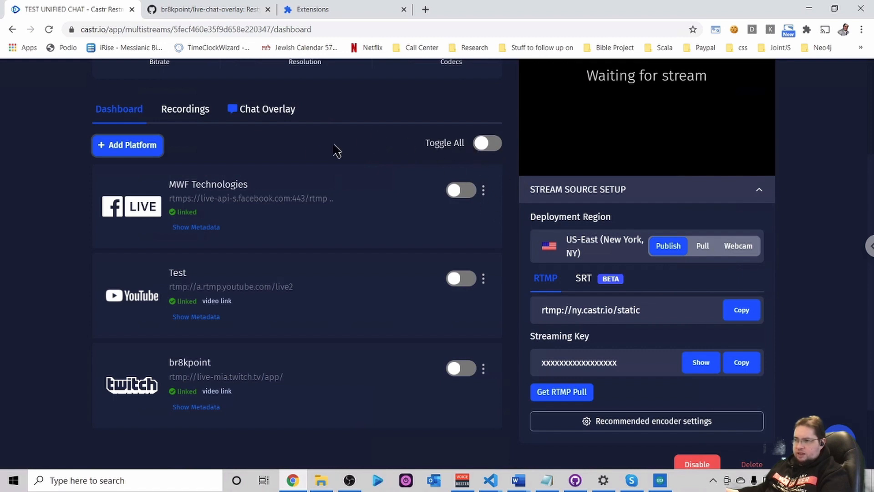
Step: Generate the web chat overlay URL for TEST UNIFIED CHAT and open the chat app in a maximized window
{"action": "left_click", "coordinate": [264, 111]}
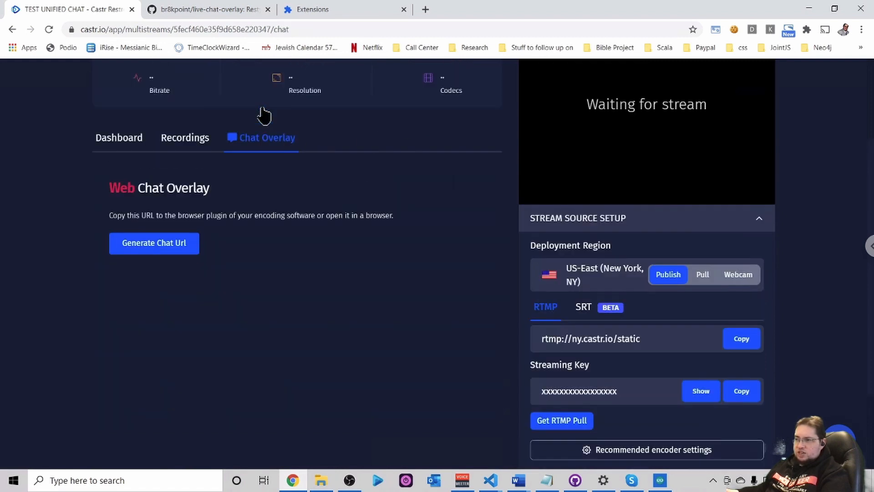
{"action": "scroll", "coordinate": [264, 117], "scroll_direction": "up", "scroll_amount": 3}
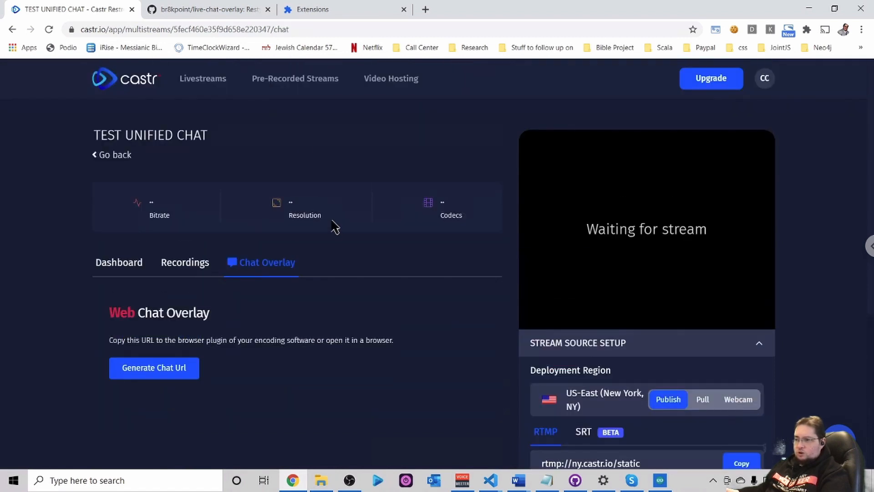
{"action": "left_click", "coordinate": [162, 367]}
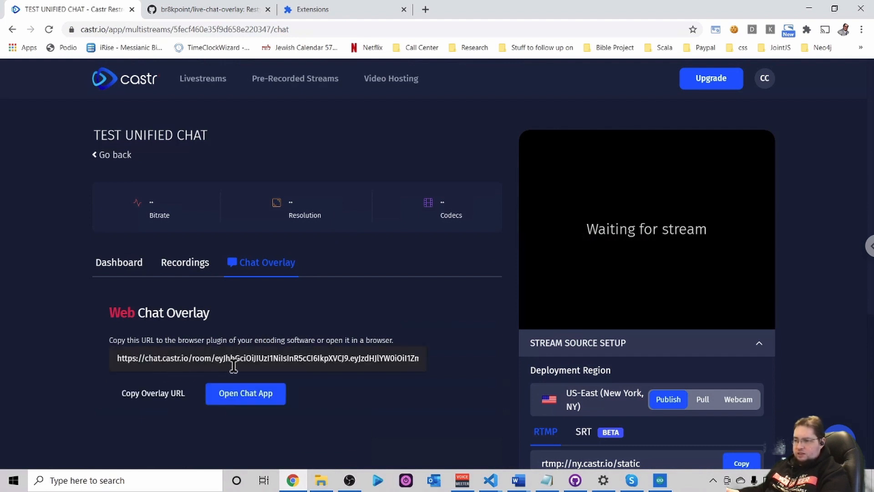
{"action": "left_click", "coordinate": [254, 395]}
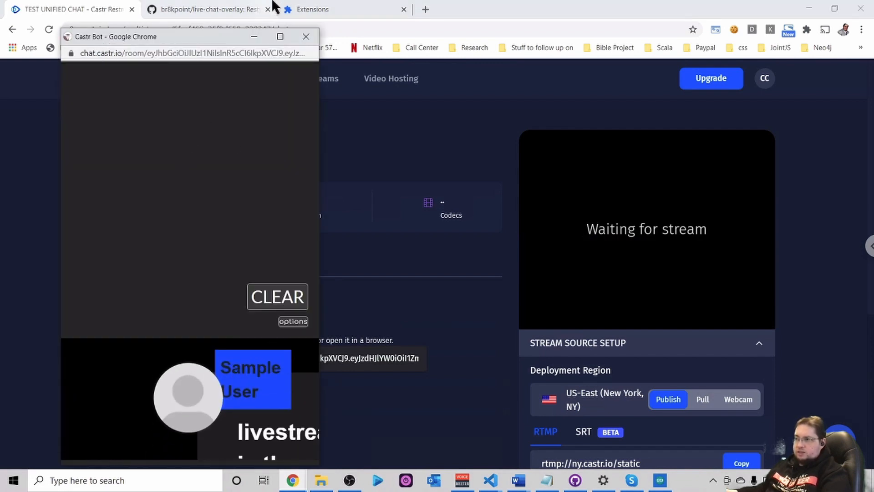
{"action": "left_click", "coordinate": [278, 37]}
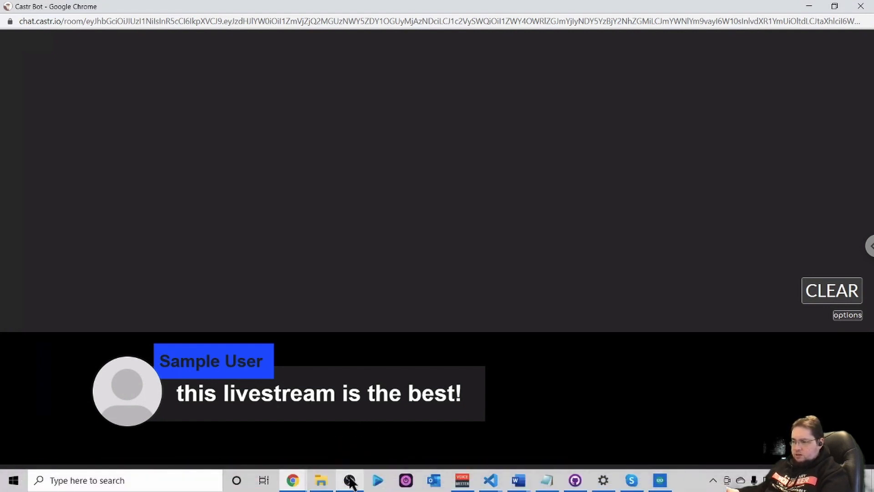
Step: Switch to OBS and add a window capture source named "Chat Window" to Display 1, capturing the Castr Bot - Google Chrome window
{"action": "left_click", "coordinate": [351, 480]}
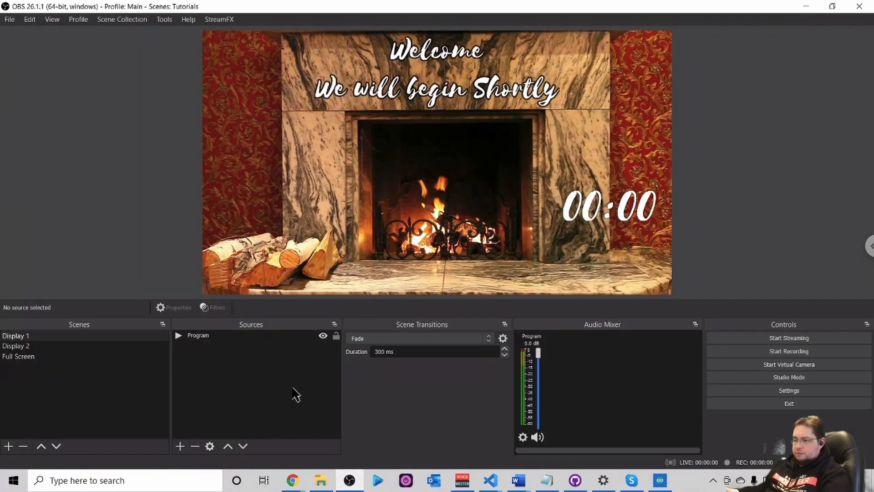
{"action": "left_click", "coordinate": [181, 446]}
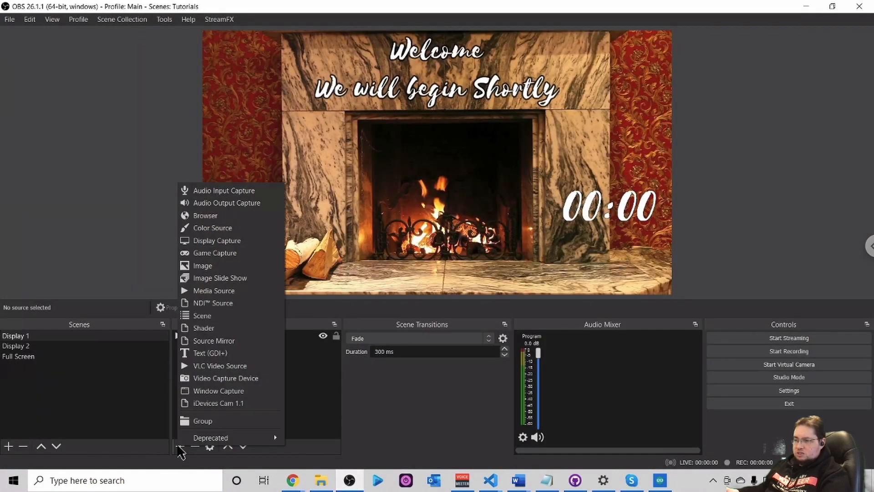
{"action": "left_click", "coordinate": [240, 392]}
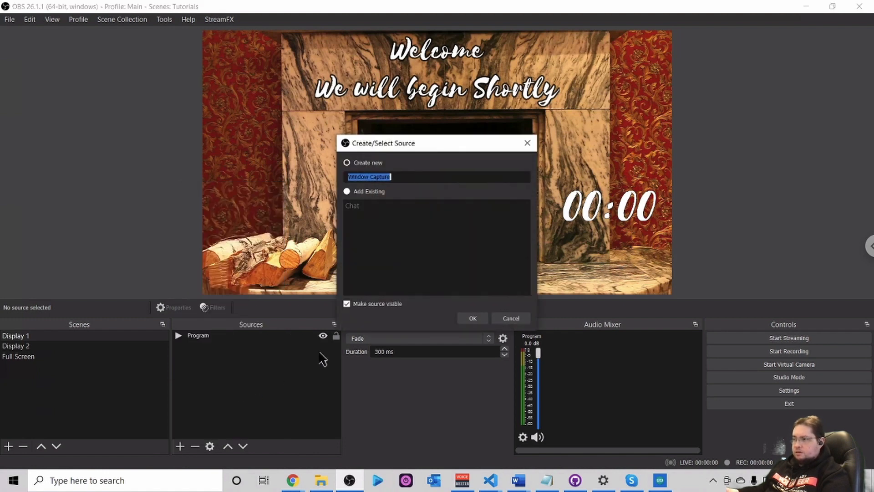
{"action": "type", "text": "Chat Window"}
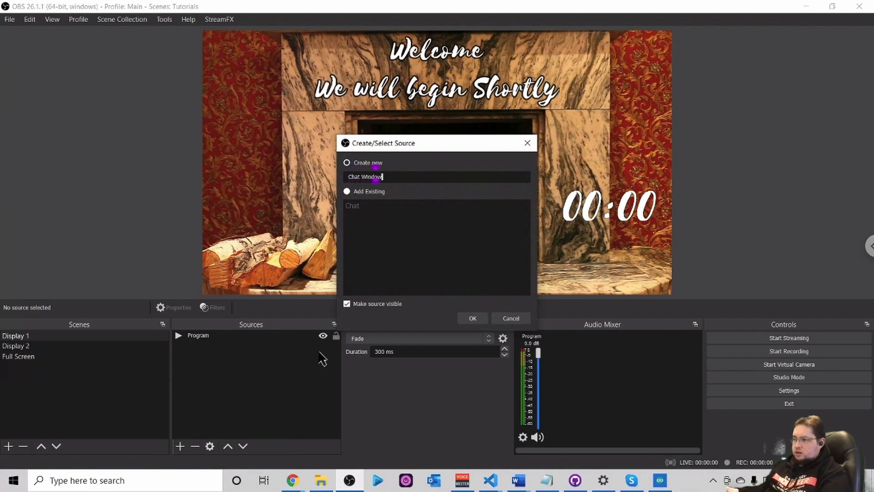
{"action": "left_click", "coordinate": [472, 318]}
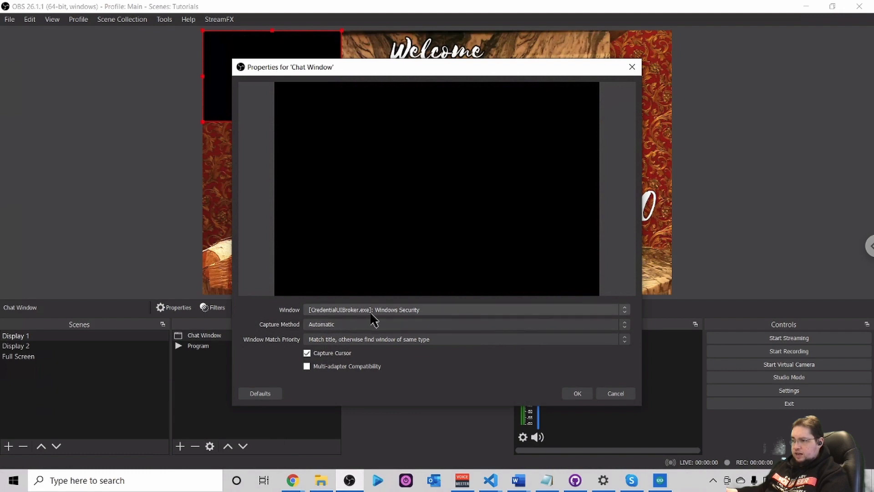
{"action": "left_click", "coordinate": [394, 315]}
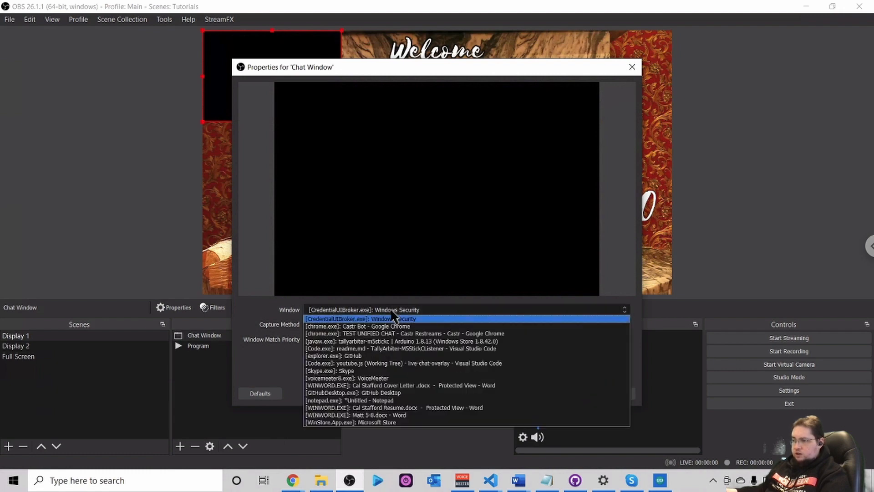
{"action": "left_click", "coordinate": [394, 326]}
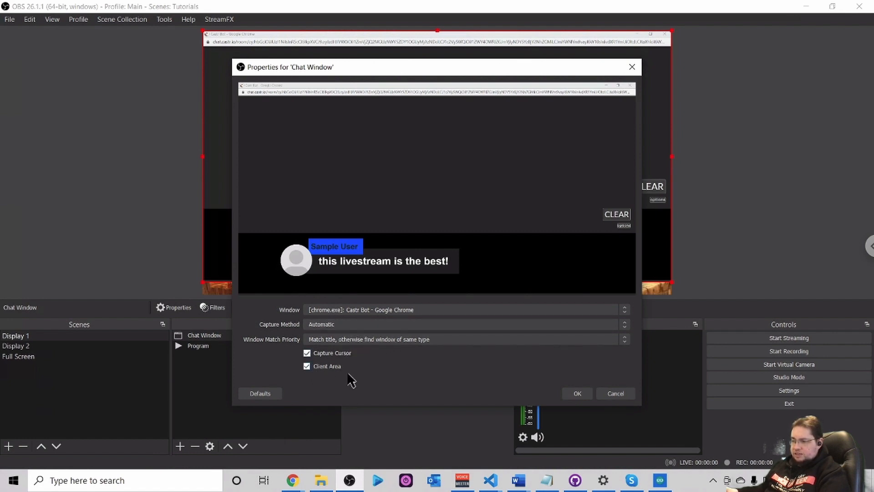
{"action": "left_click", "coordinate": [577, 393]}
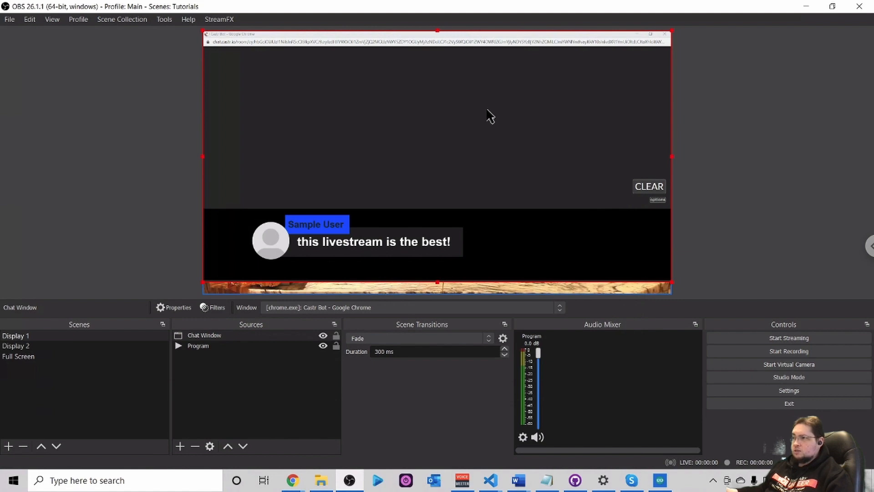
Step: Crop the upper part of the Chat Window capture so only the black band with the sample message remains
{"action": "key", "text": "alt"}
{"action": "left_click_drag", "start_coordinate": [437, 28], "coordinate": [428, 213]}
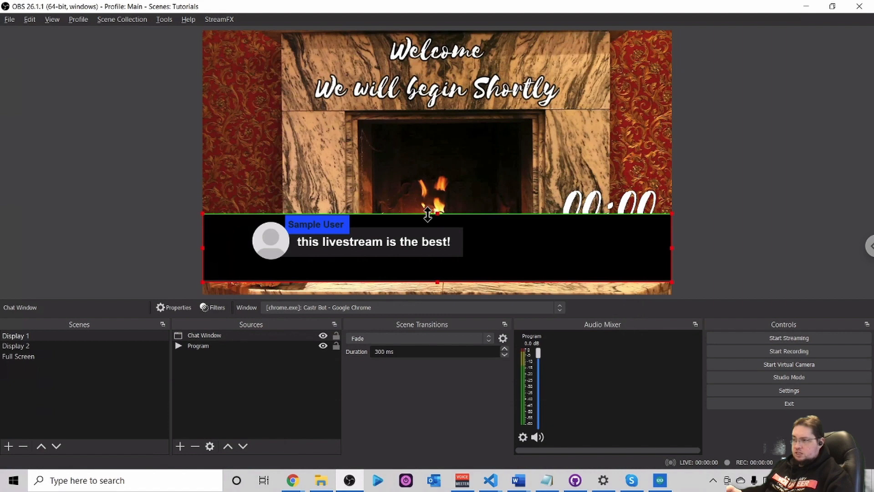
{"action": "left_click_drag", "start_coordinate": [427, 215], "coordinate": [428, 215]}
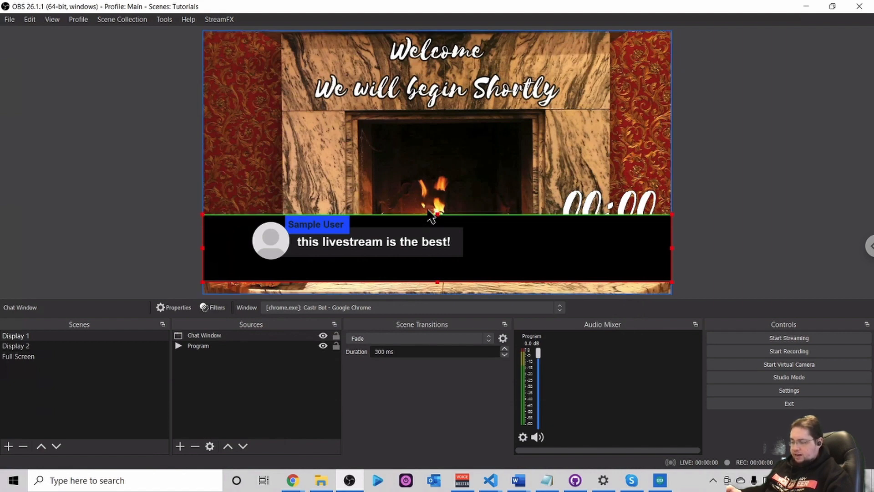
{"action": "key", "text": "alt+Tab"}
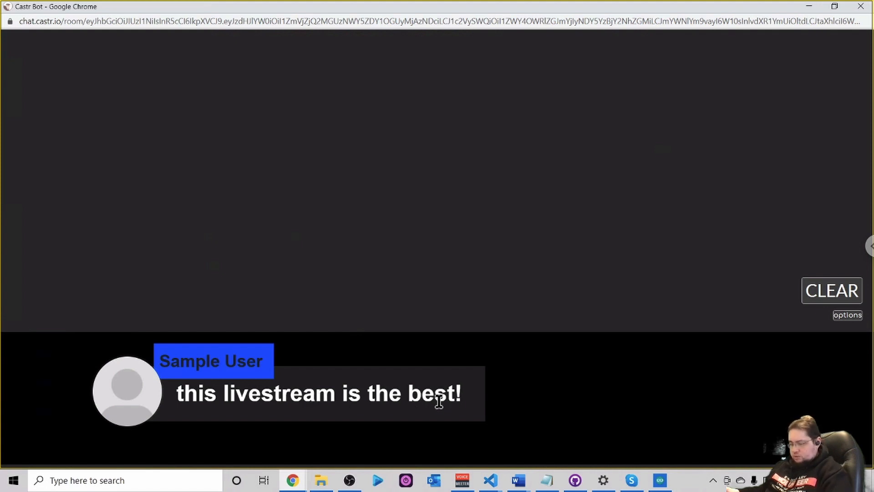
{"action": "key", "text": "alt+Tab"}
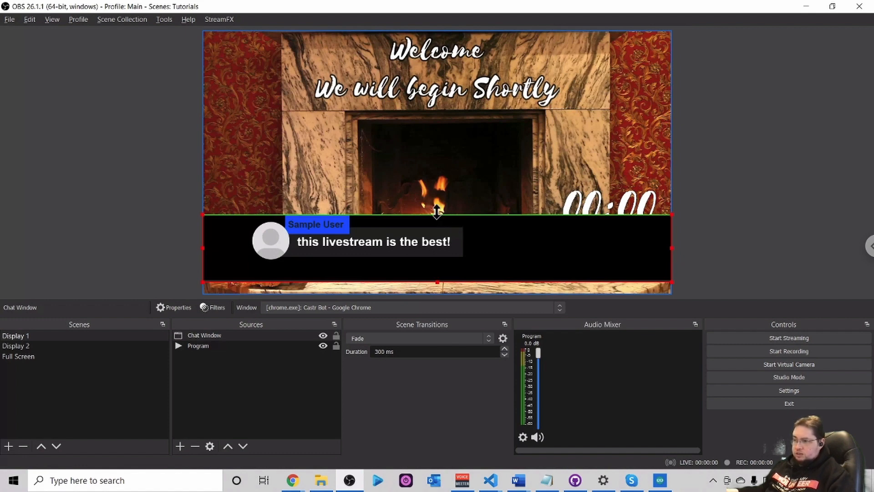
{"action": "left_click_drag", "start_coordinate": [437, 211], "coordinate": [436, 215]}
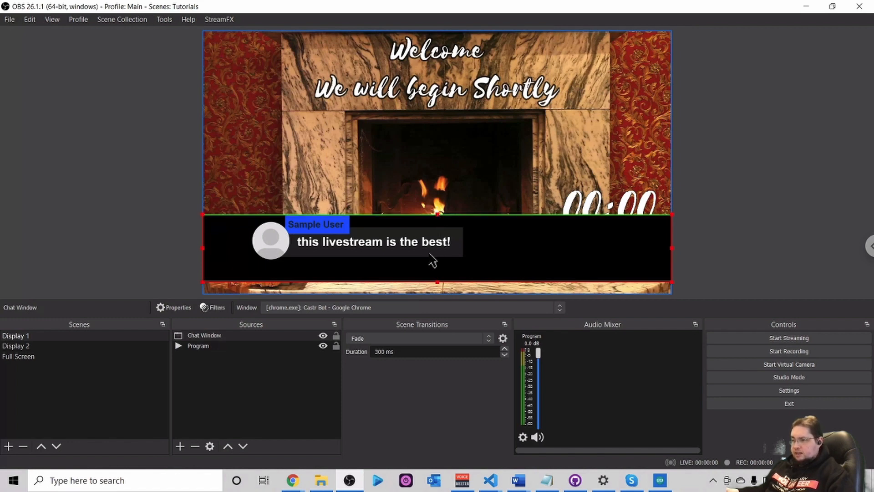
Step: Nudge the cropped Chat Window capture down until it sits on the lower edge of the canvas
{"action": "key", "text": "Down"}
{"action": "key", "text": "Down"}
{"action": "key", "text": "Down"}
{"action": "key", "text": "Down"}
{"action": "key", "text": "Down"}
{"action": "key", "text": "Down"}
{"action": "key", "text": "Down"}
{"action": "key", "text": "Down"}
{"action": "key", "text": "Down"}
{"action": "key", "text": "Down"}
{"action": "key", "text": "Down"}
{"action": "key", "text": "Down"}
{"action": "key", "text": "Down"}
{"action": "key", "text": "Down"}
{"action": "key", "text": "Down"}
{"action": "key", "text": "Down"}
{"action": "key", "text": "Down"}
{"action": "key", "text": "Down"}
{"action": "key", "text": "Down"}
{"action": "key", "text": "Down"}
{"action": "key", "text": "Down"}
{"action": "key", "text": "Down"}
{"action": "key", "text": "Down"}
{"action": "key", "text": "Down"}
{"action": "key", "text": "Down"}
{"action": "key", "text": "Down"}
{"action": "key", "text": "Down"}
{"action": "key", "text": "Down"}
{"action": "key", "text": "Down"}
{"action": "key", "text": "Down"}
{"action": "key", "text": "Down"}
{"action": "key", "text": "Down"}
{"action": "key", "text": "Down"}
{"action": "key", "text": "Down"}
{"action": "key", "text": "Down"}
{"action": "key", "text": "Down"}
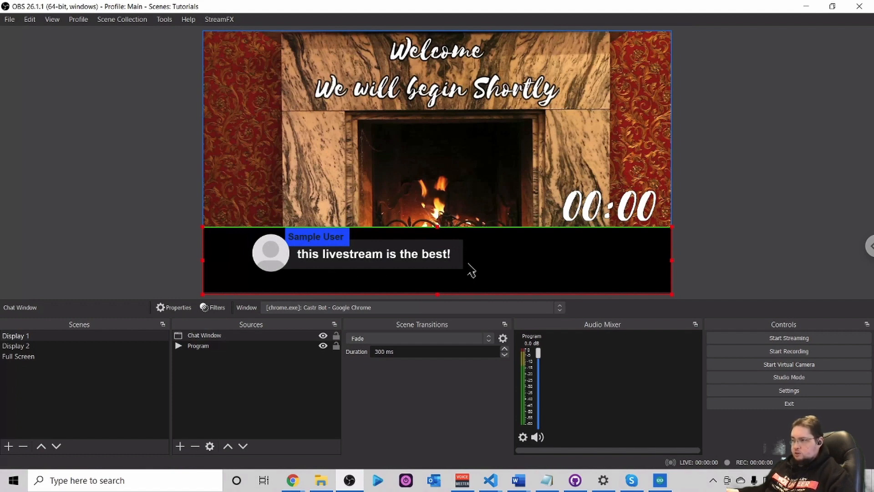
Step: Add a Luma Key filter with default values to the Chat Window source to remove its black background
{"action": "right_click", "coordinate": [211, 336]}
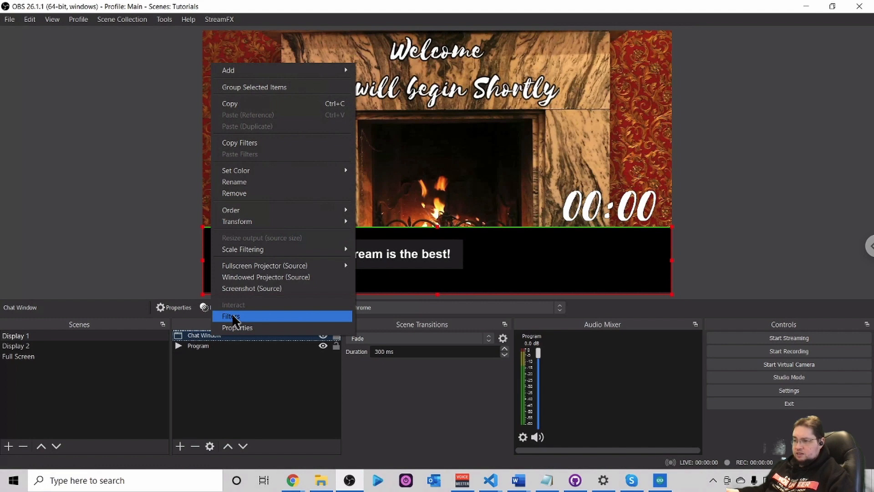
{"action": "left_click", "coordinate": [234, 318]}
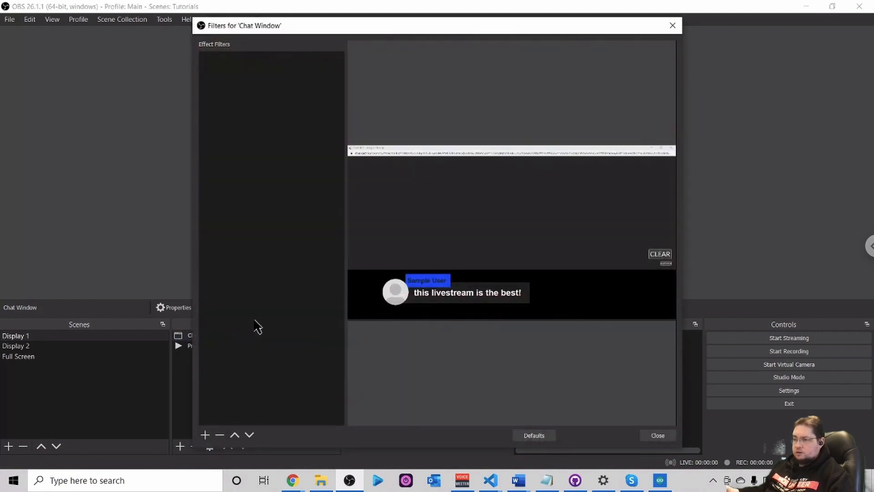
{"action": "left_click", "coordinate": [205, 434]}
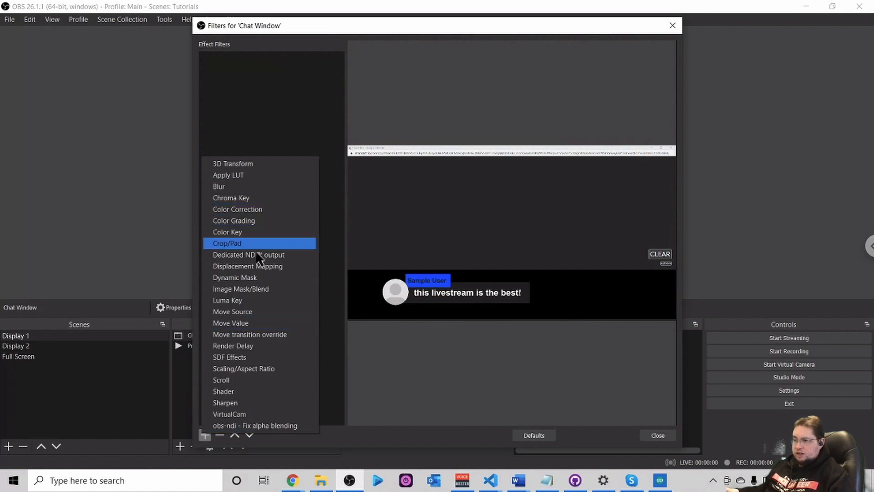
{"action": "left_click", "coordinate": [234, 302]}
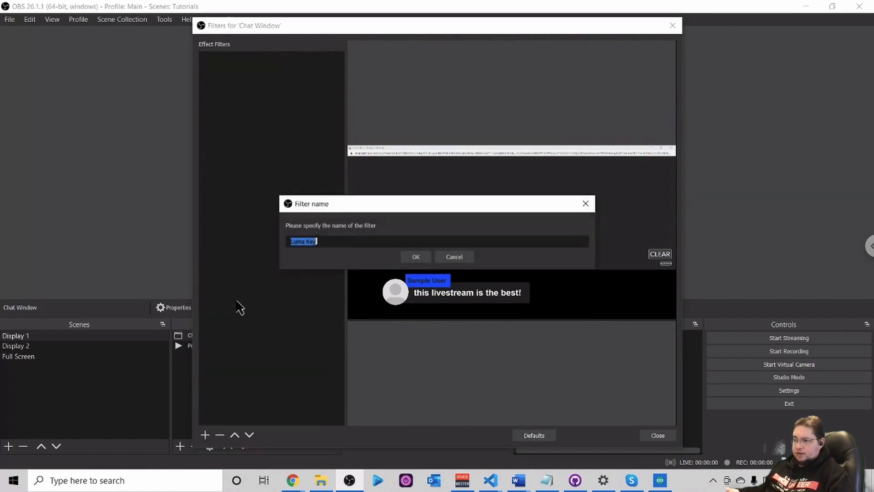
{"action": "left_click", "coordinate": [416, 257]}
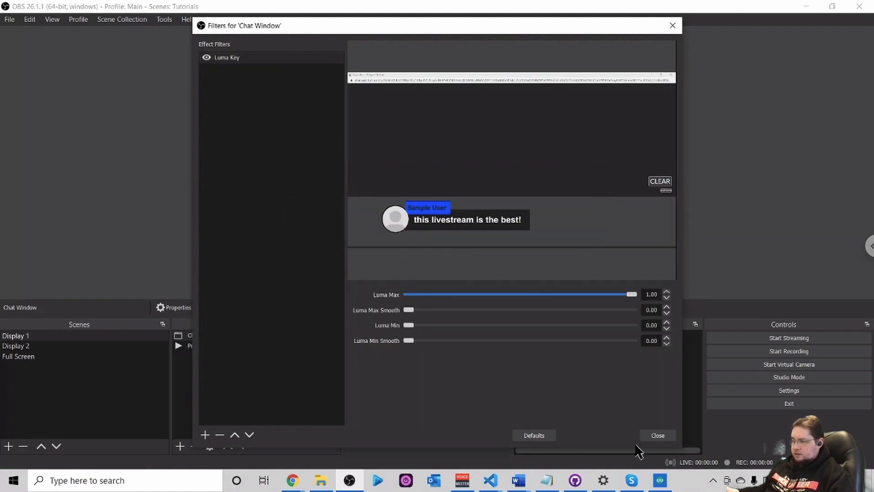
{"action": "left_click", "coordinate": [658, 436]}
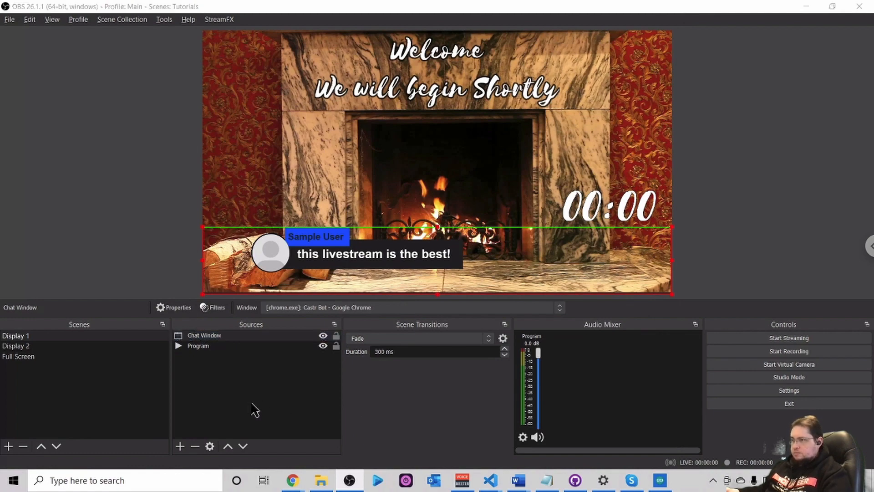
Step: Clear the sample message in the Castr chat window, check the overlay in OBS, and return to the chat window
{"action": "key", "text": "alt+Tab"}
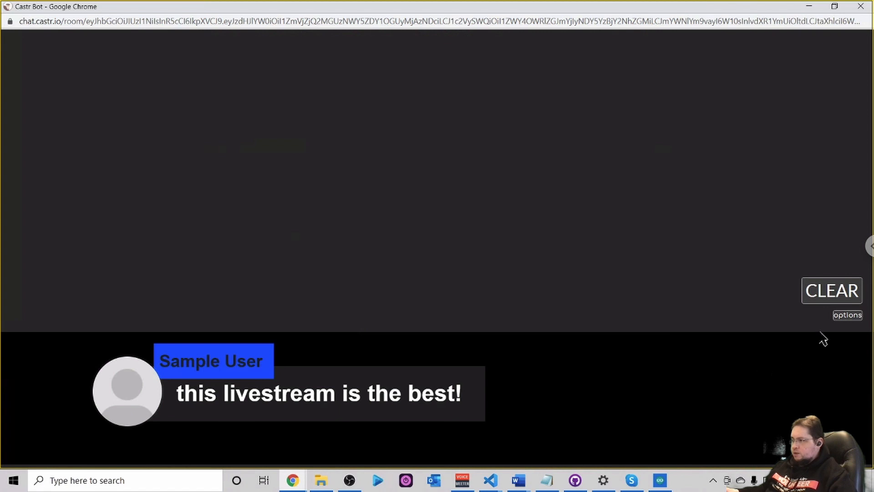
{"action": "left_click", "coordinate": [830, 298]}
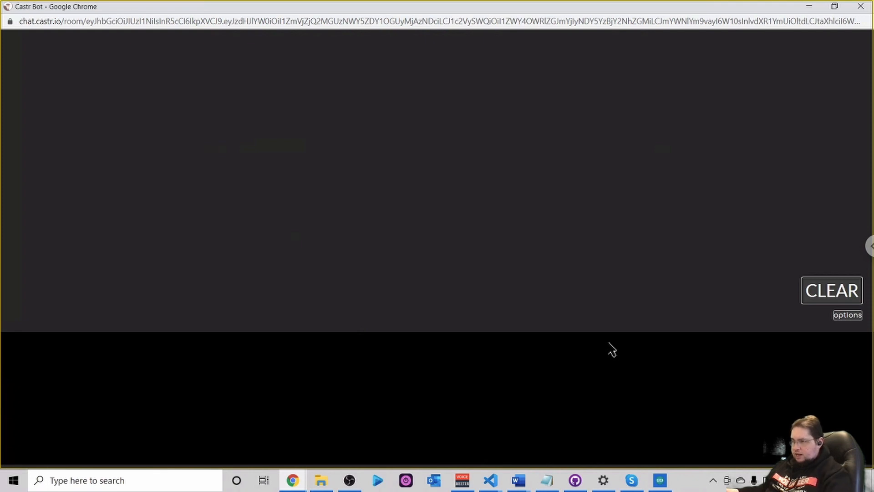
{"action": "key", "text": "alt+Tab"}
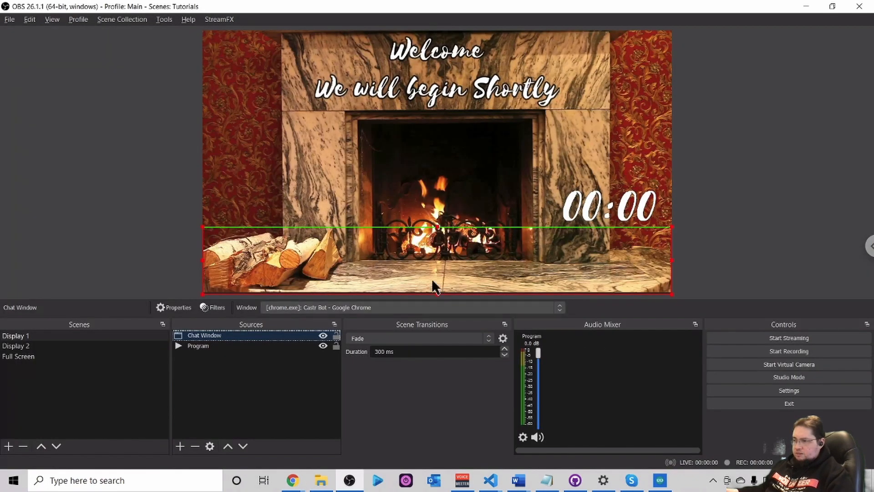
{"action": "key", "text": "alt+Tab"}
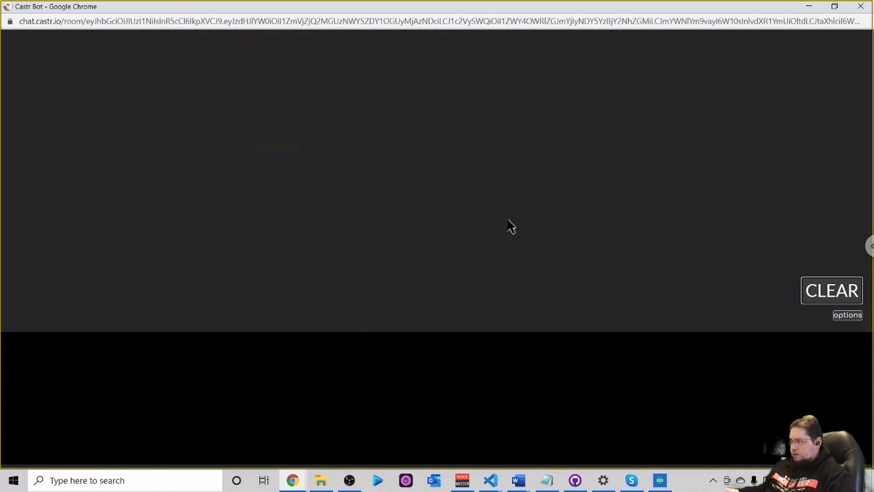
Step: Set the remote desktop session to show all displays and move the Castr chat window to the second display
{"action": "left_click", "coordinate": [867, 248]}
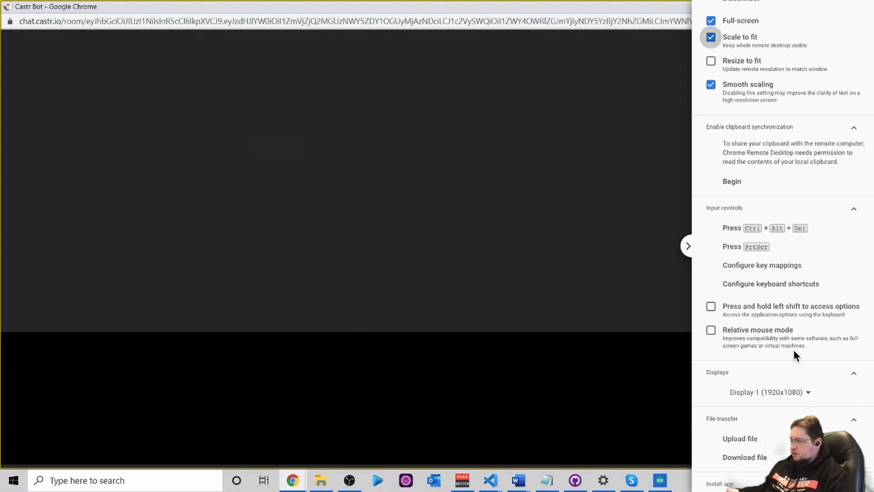
{"action": "left_click", "coordinate": [765, 393]}
{"action": "left_click", "coordinate": [748, 380]}
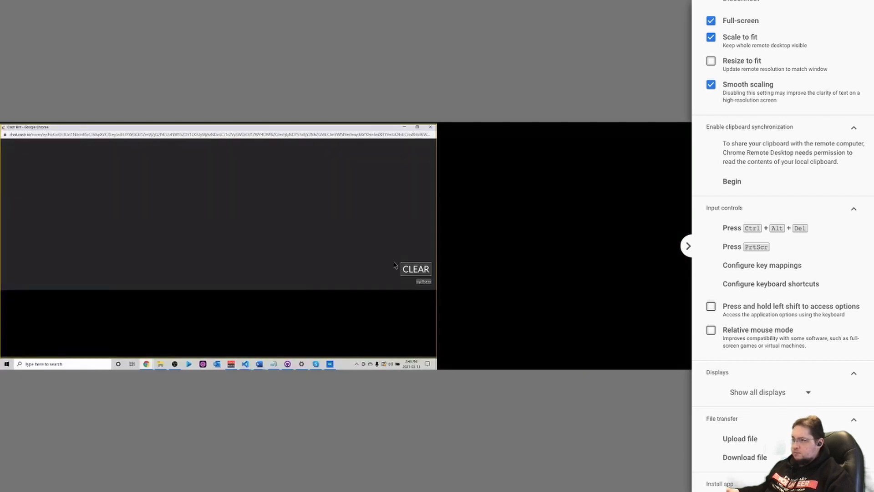
{"action": "left_click", "coordinate": [209, 165]}
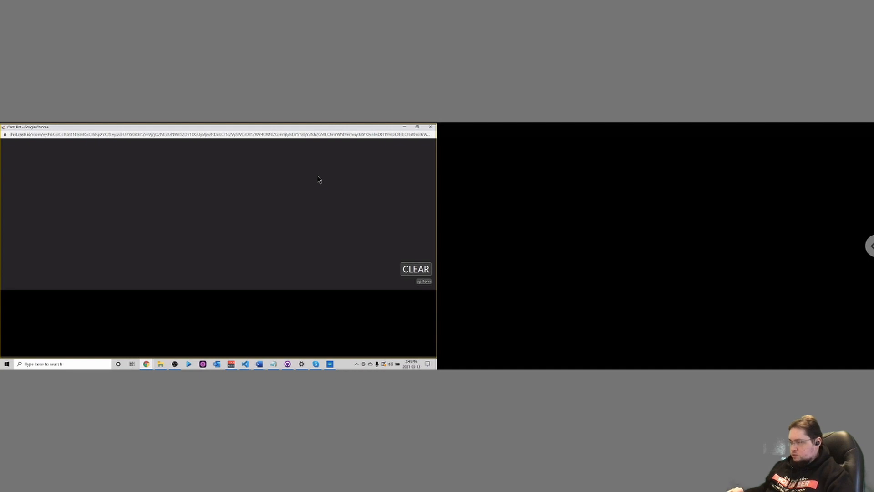
{"action": "key", "text": "shift+super+Right"}
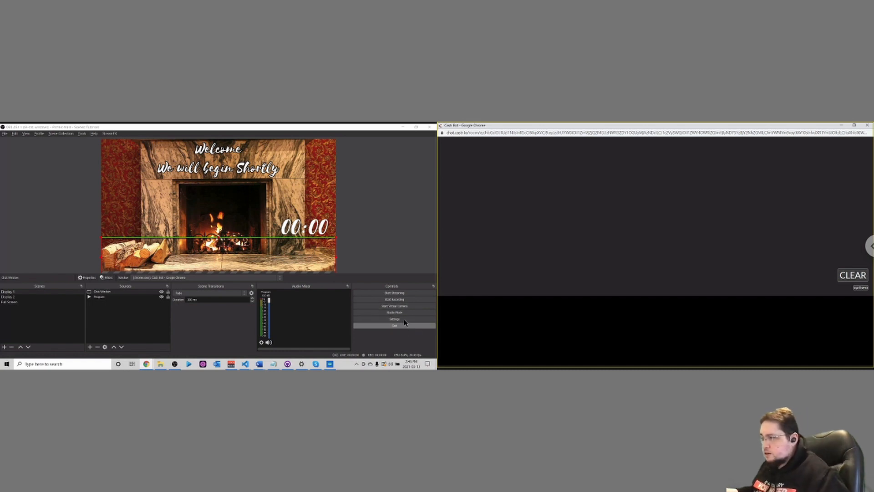
Step: Start streaming from OBS and start playback of the Program media source
{"action": "left_click", "coordinate": [390, 294]}
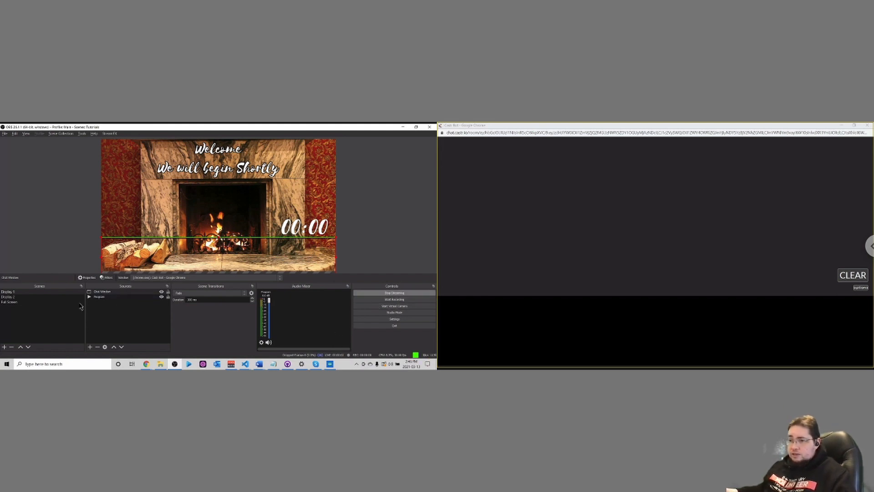
{"action": "left_click", "coordinate": [96, 298]}
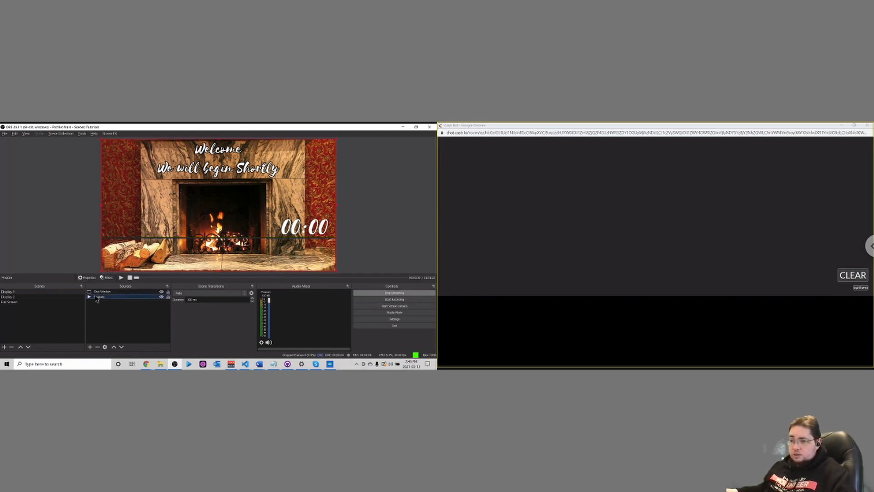
{"action": "left_click", "coordinate": [120, 278]}
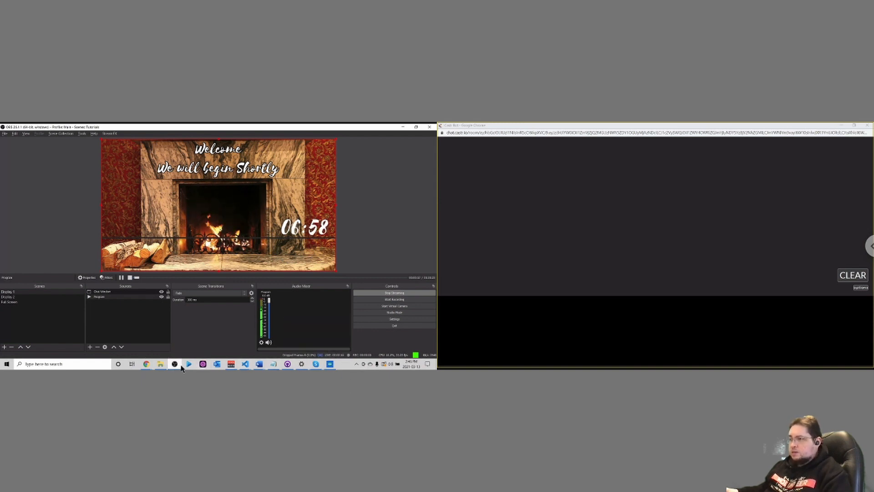
Step: Switch to the Castr stream page in Chrome and enable all streaming platforms on its dashboard
{"action": "key", "text": "alt+Tab"}
{"action": "key", "text": "alt+Tab"}
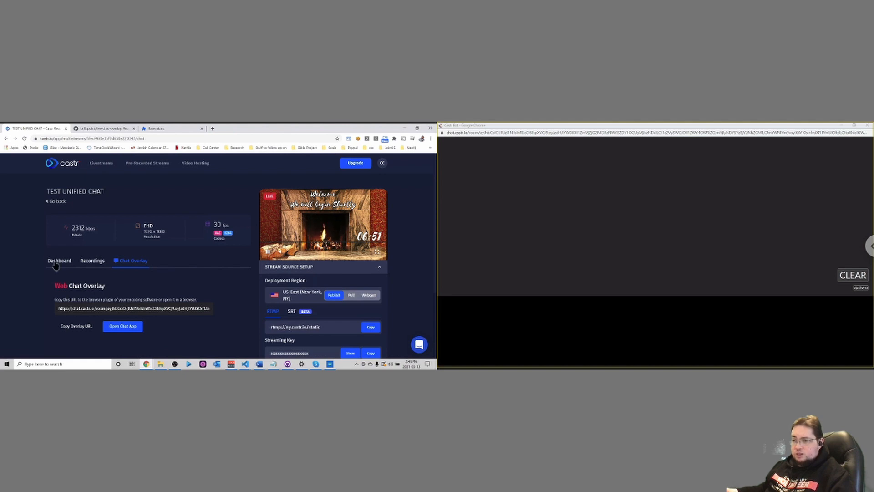
{"action": "left_click", "coordinate": [56, 265]}
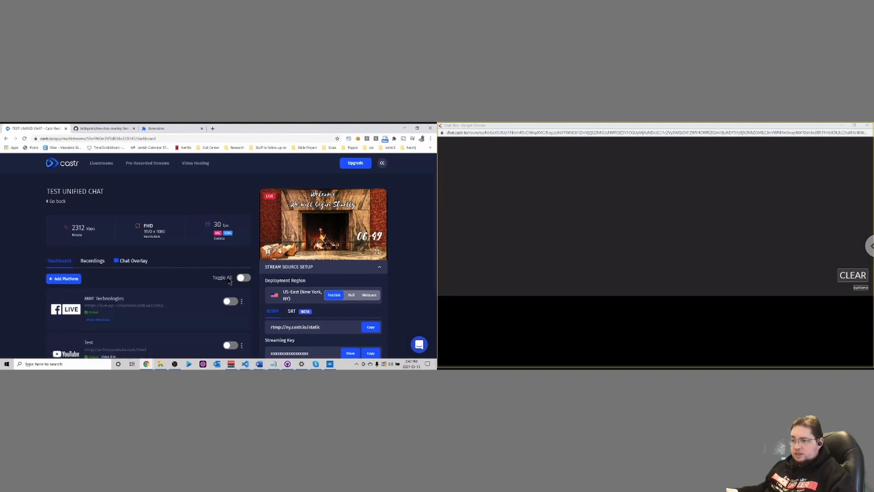
{"action": "left_click", "coordinate": [241, 278]}
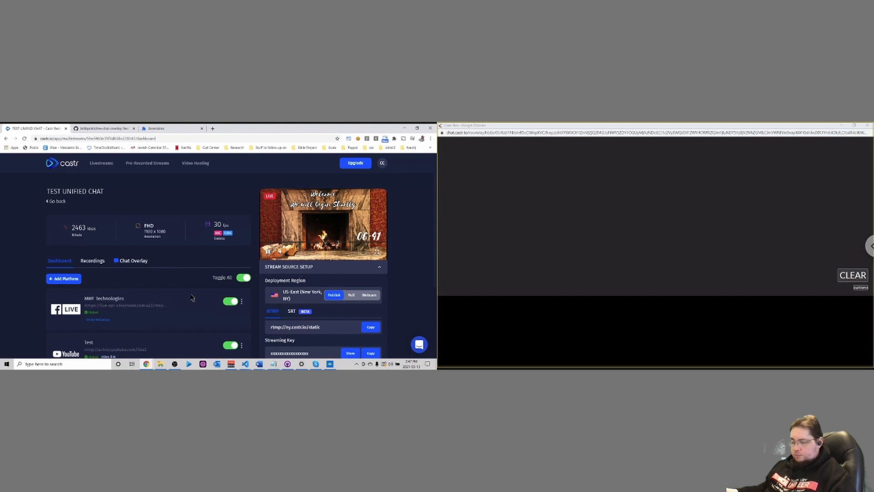
Step: Close the old Castr chat window and generate a new web chat overlay URL for the TEST UNIFIED CHAT stream
{"action": "key", "text": "alt+Tab"}
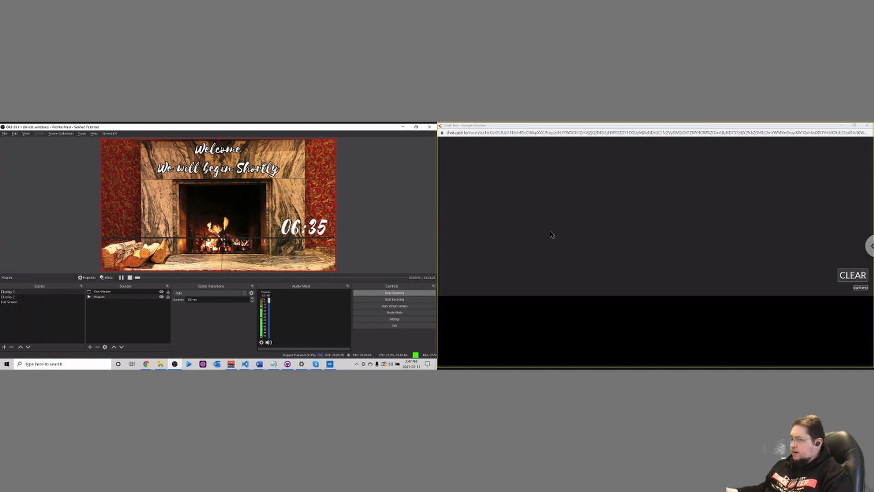
{"action": "left_click", "coordinate": [867, 126]}
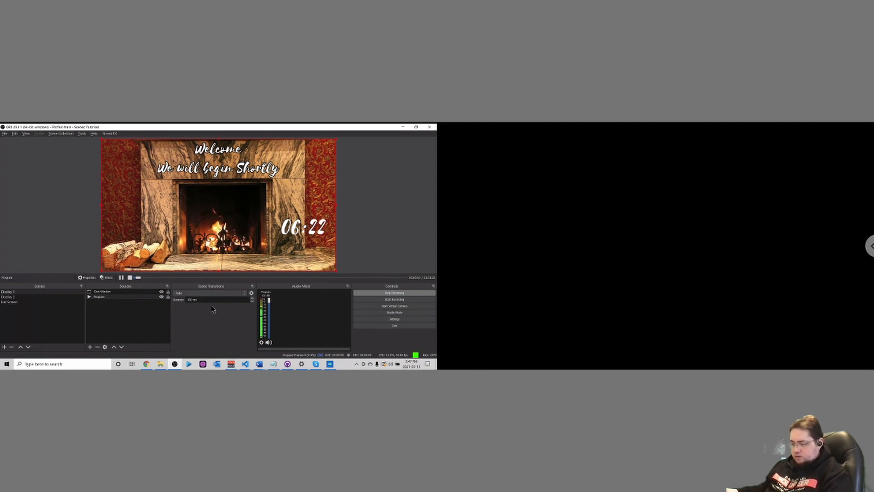
{"action": "key", "text": "alt+Tab"}
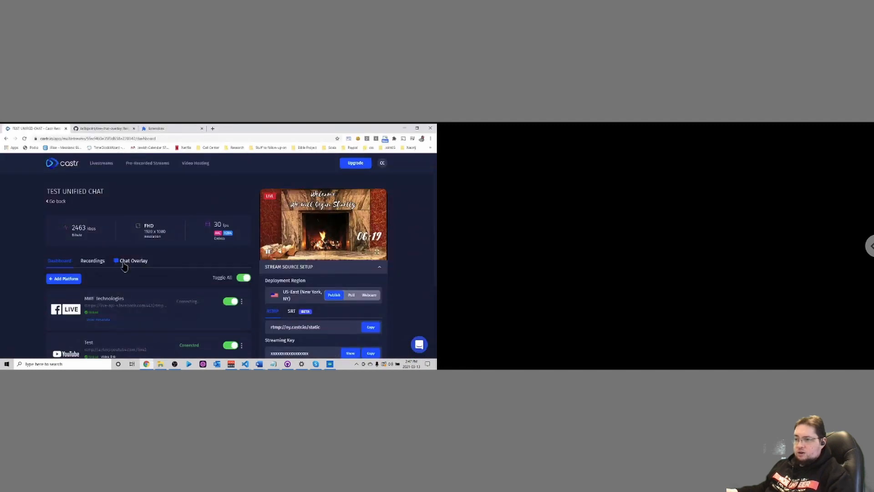
{"action": "left_click", "coordinate": [129, 262]}
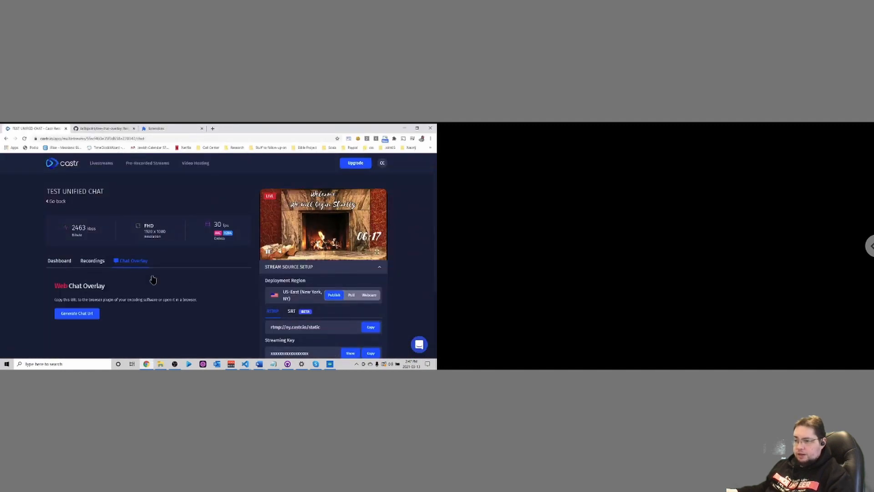
{"action": "left_click", "coordinate": [77, 314]}
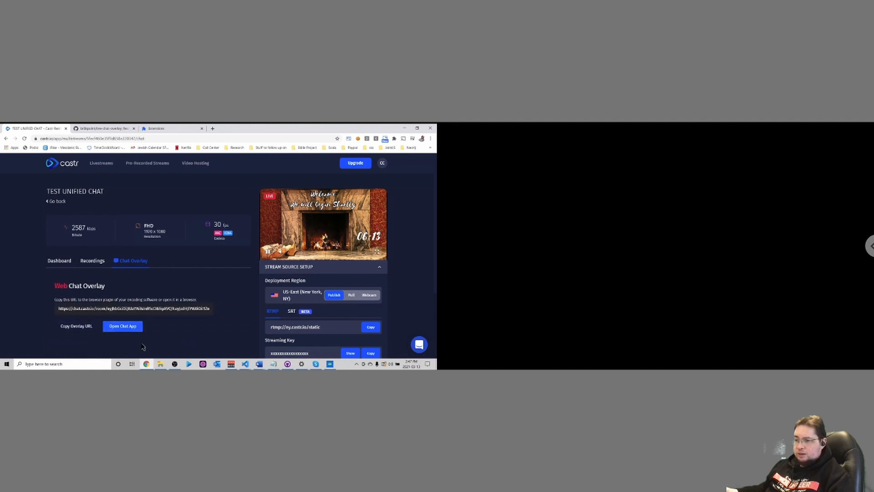
Step: Open the Castr chat app maximized on the second display and clear its sample message
{"action": "left_click", "coordinate": [123, 326]}
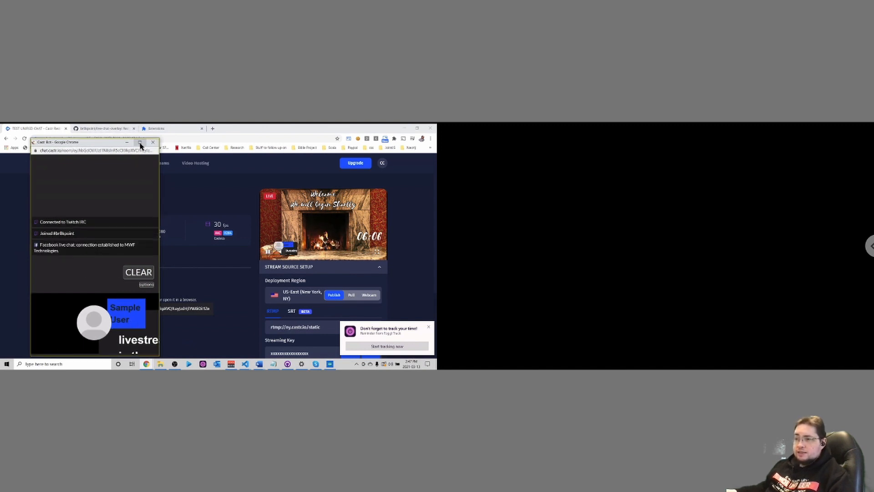
{"action": "left_click", "coordinate": [140, 143]}
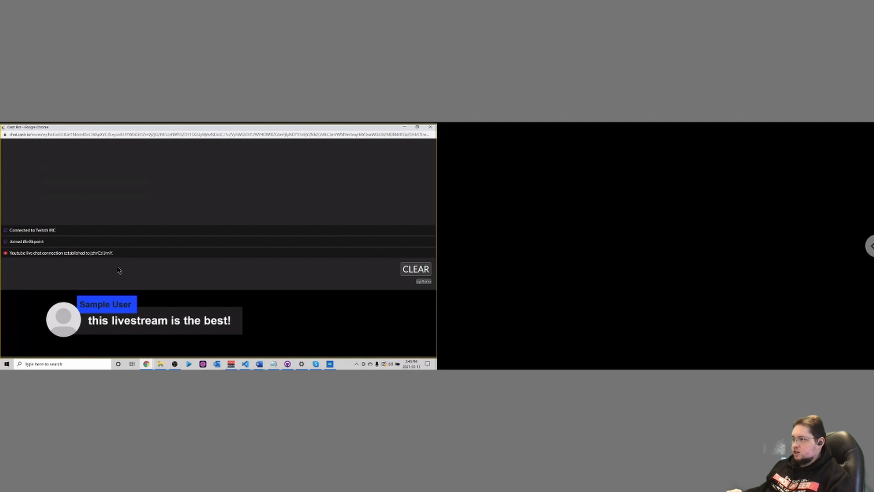
{"action": "key", "text": "super+shift+Right"}
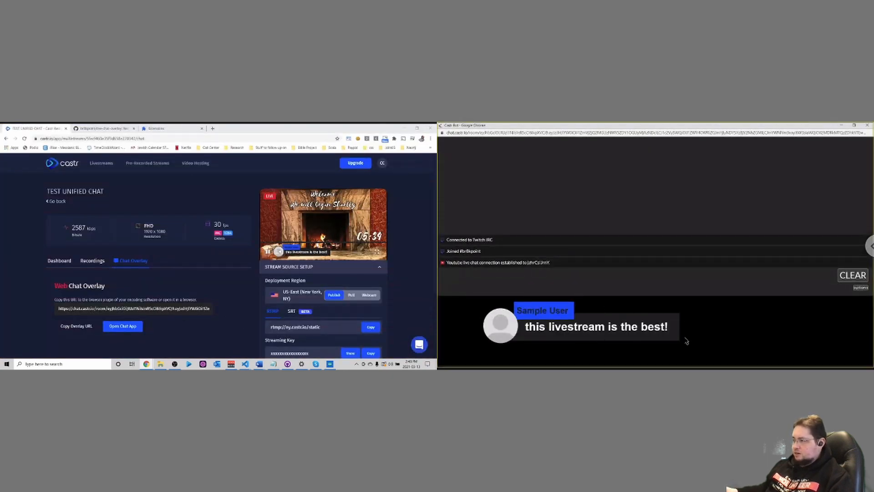
{"action": "left_click", "coordinate": [853, 279]}
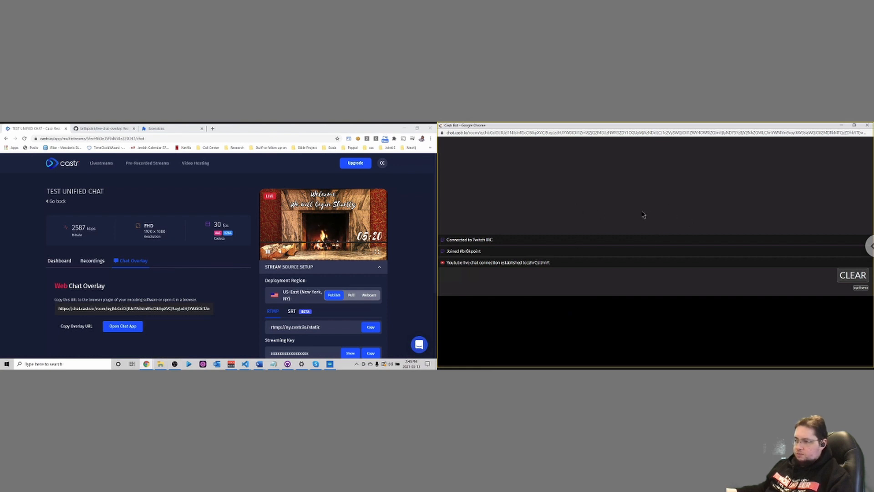
Step: Check the cleared chat overlay in the OBS preview, then return to the Castr page in Chrome
{"action": "left_click", "coordinate": [175, 364]}
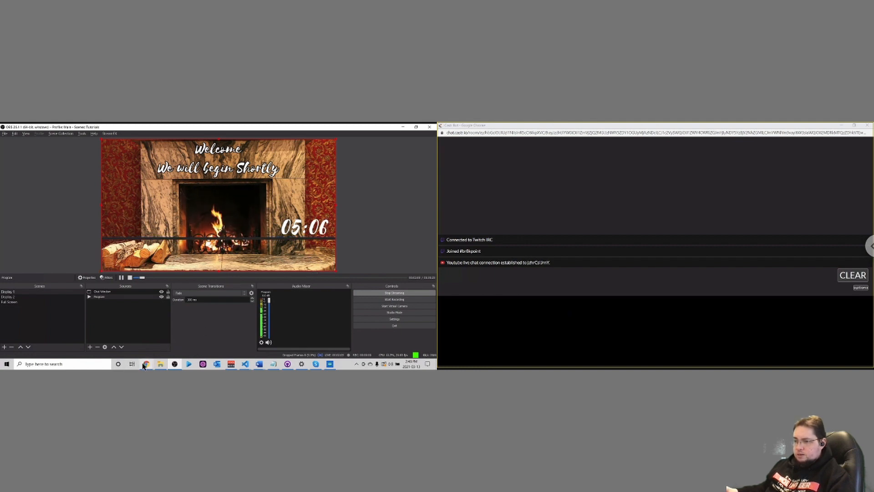
{"action": "mouse_move", "coordinate": [145, 365]}
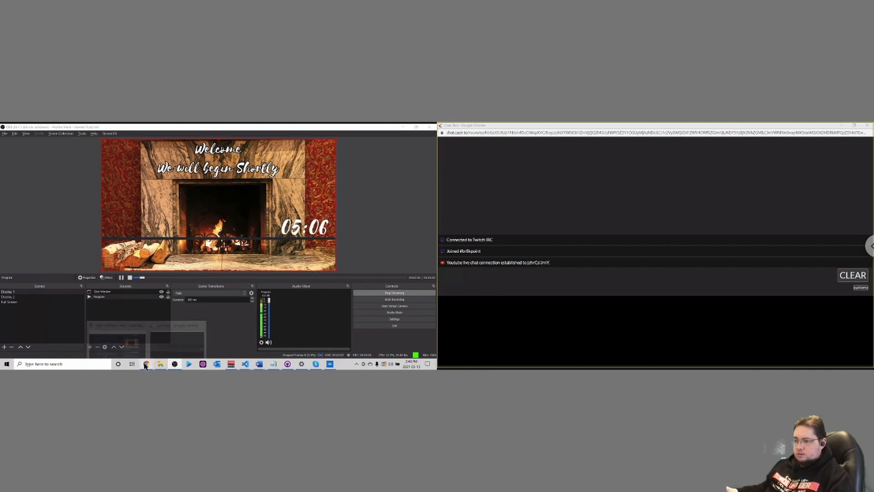
{"action": "left_click", "coordinate": [107, 338]}
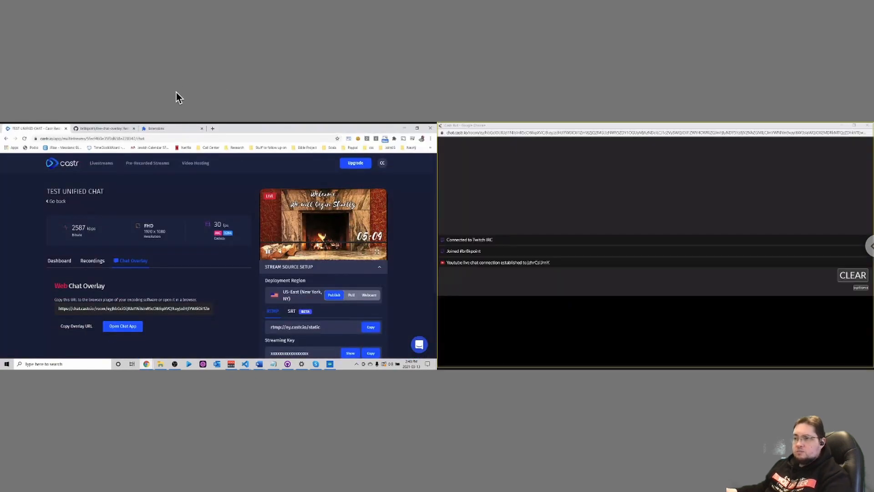
Step: Open Facebook in a new browser tab, search for "mwf technologies" and open the MWF Technologies page
{"action": "left_click", "coordinate": [212, 129]}
{"action": "type", "text": "face"}
{"action": "key", "text": "Return"}
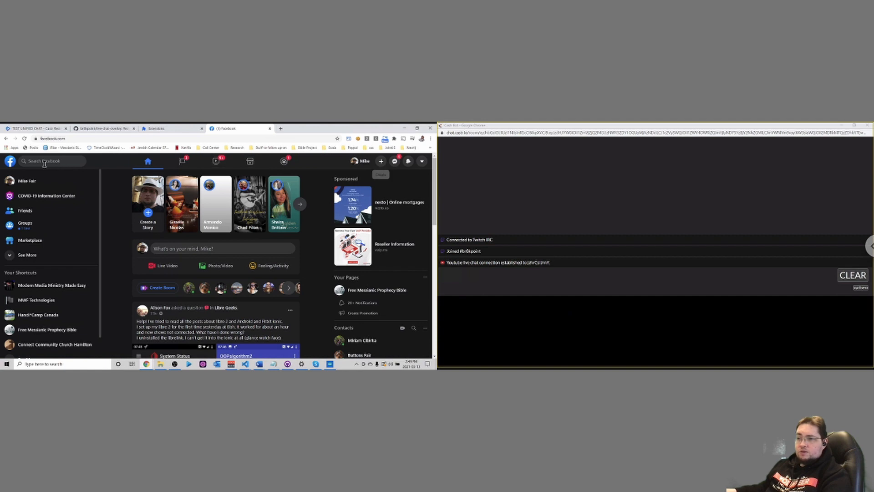
{"action": "left_click", "coordinate": [38, 162]}
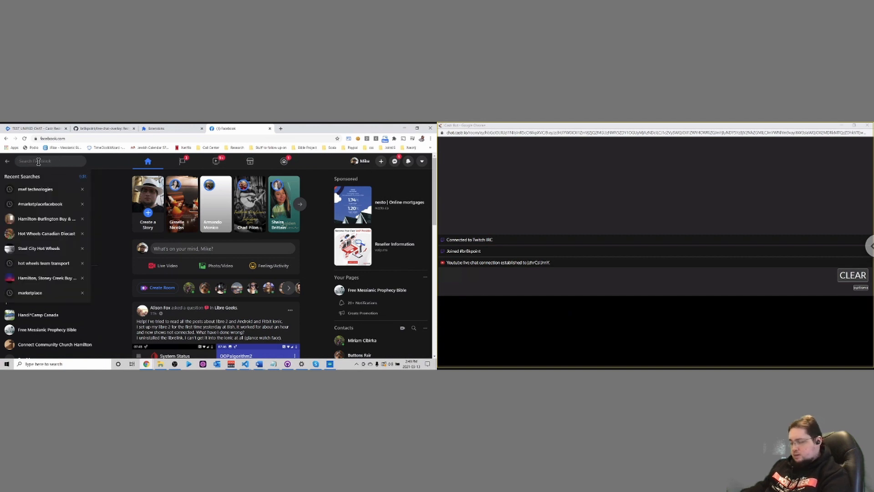
{"action": "type", "text": "mwf"}
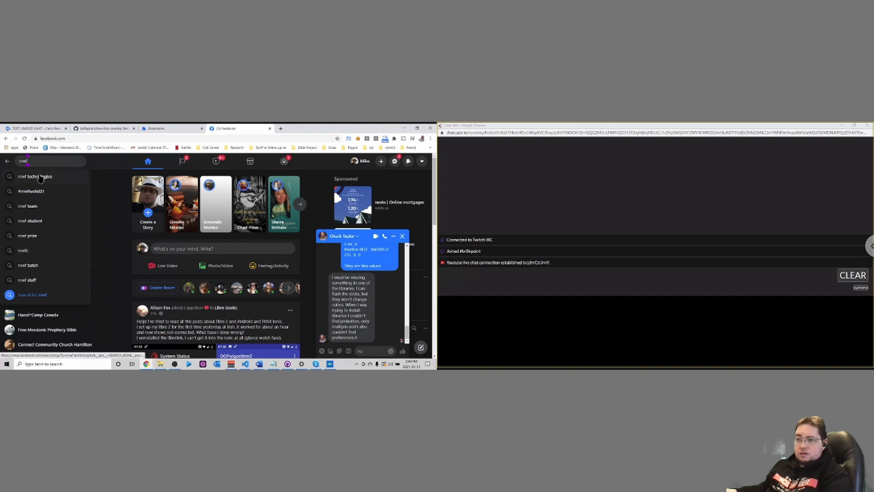
{"action": "left_click", "coordinate": [40, 178]}
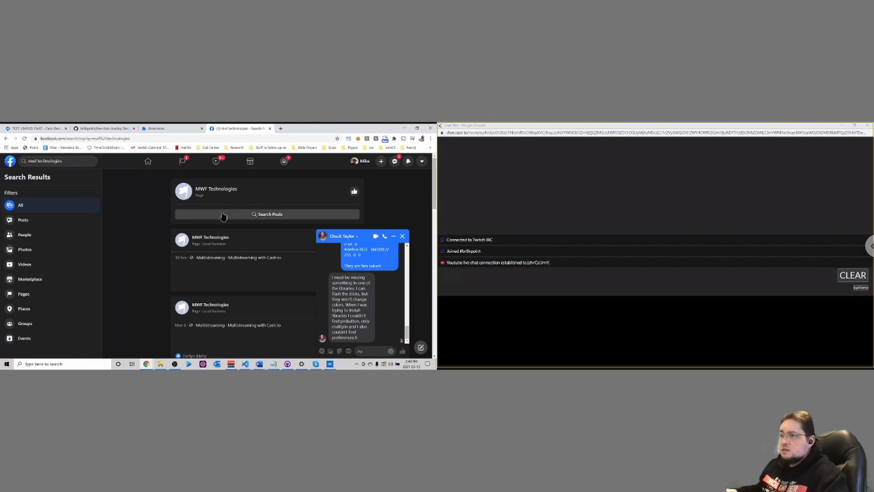
{"action": "left_click", "coordinate": [220, 189]}
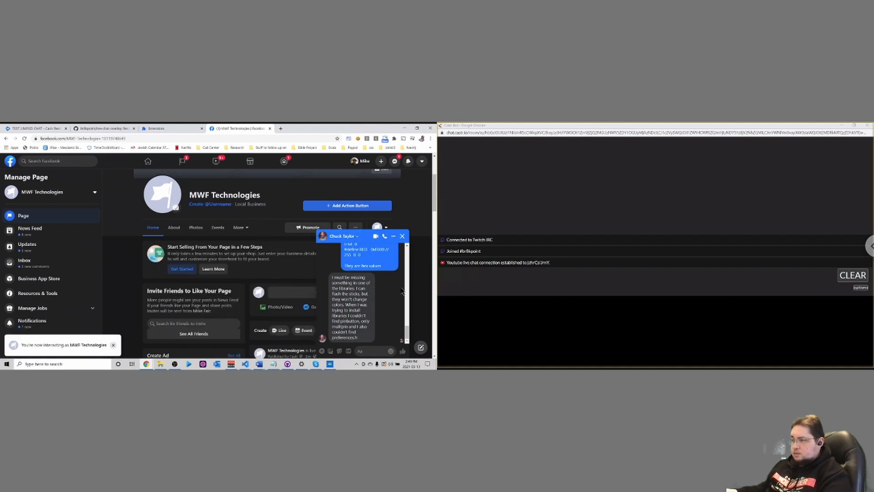
Step: Close the open Messenger chat and post the comment "This is a great livestream" on the page's current live video
{"action": "left_click", "coordinate": [402, 236]}
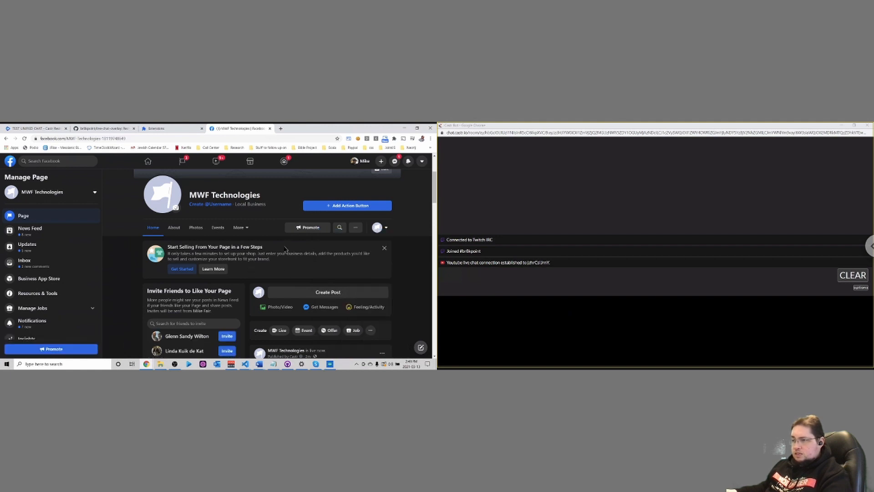
{"action": "scroll", "coordinate": [343, 286], "scroll_direction": "down", "scroll_amount": 5}
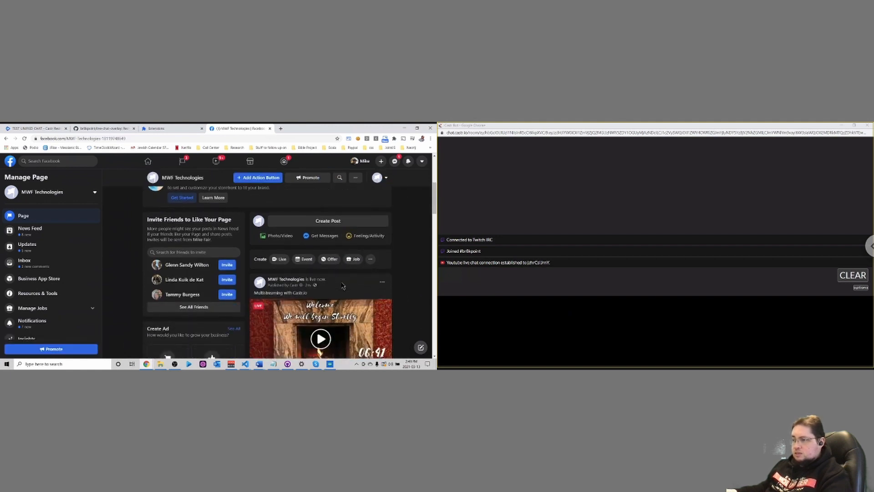
{"action": "scroll", "coordinate": [343, 285], "scroll_direction": "down", "scroll_amount": 1}
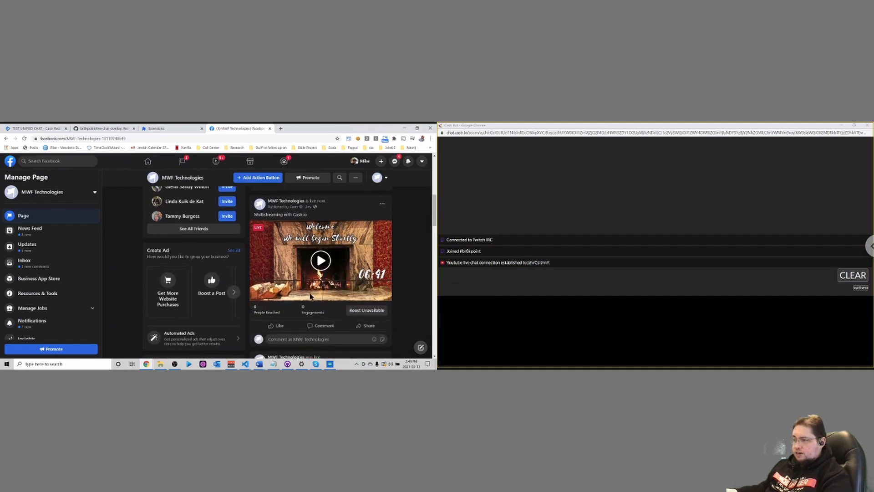
{"action": "scroll", "coordinate": [317, 296], "scroll_direction": "down", "scroll_amount": 1}
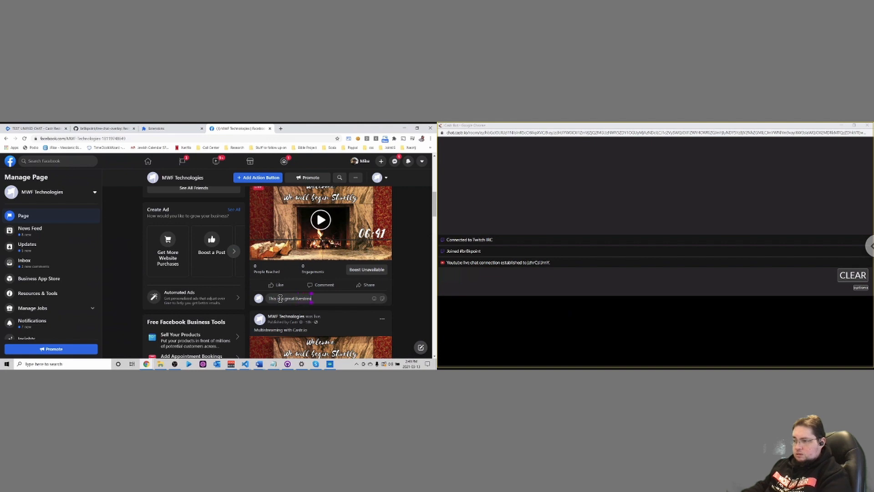
{"action": "key", "text": "Return"}
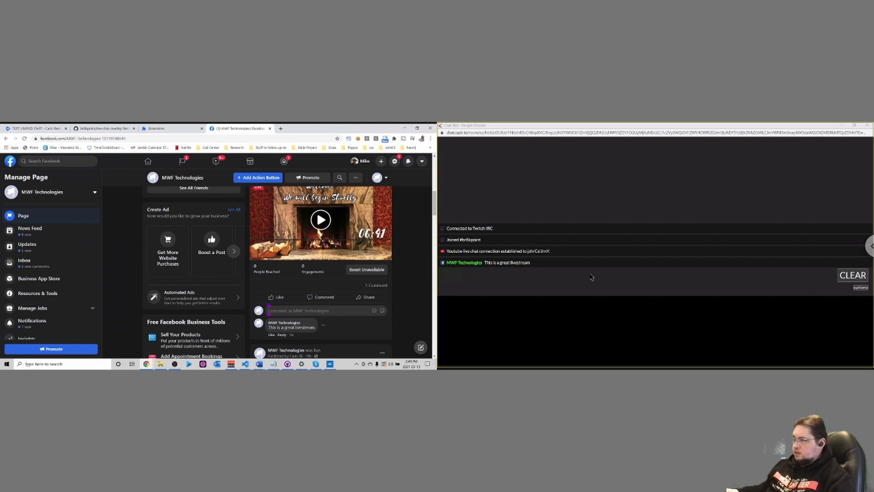
Step: Feature the "This is a great livestream" message in the Castr chat overlay and check the Chat Window source in OBS
{"action": "left_click", "coordinate": [526, 263]}
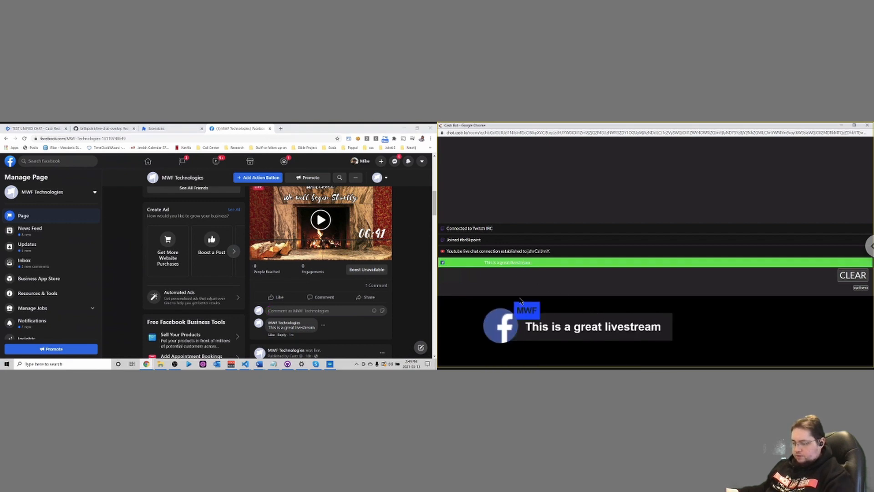
{"action": "left_click", "coordinate": [174, 365]}
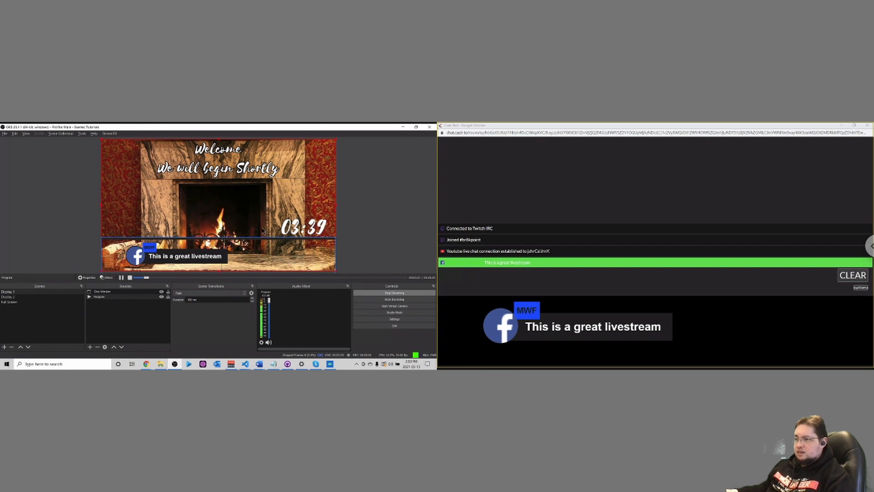
{"action": "left_click", "coordinate": [104, 292]}
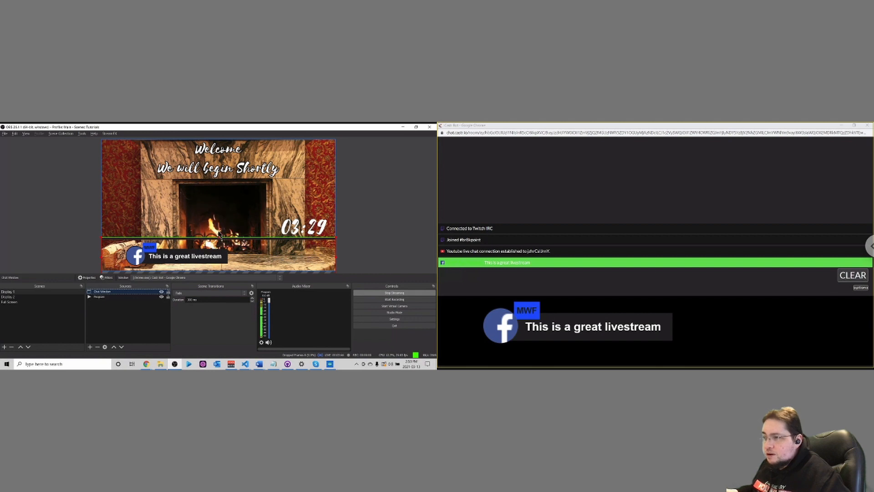
Step: Set the remote desktop session to show only Display 1 (1920x1080) and select the Chat Window source on the OBS canvas
{"action": "left_click", "coordinate": [869, 246]}
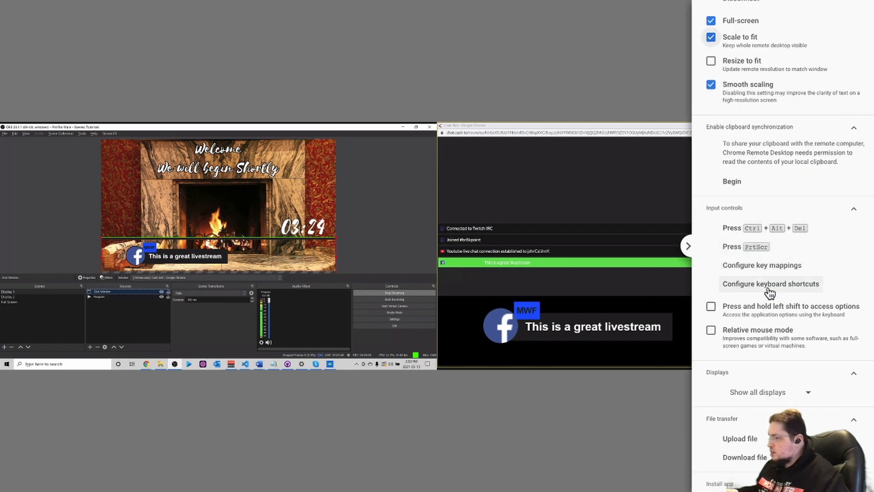
{"action": "left_click", "coordinate": [764, 399]}
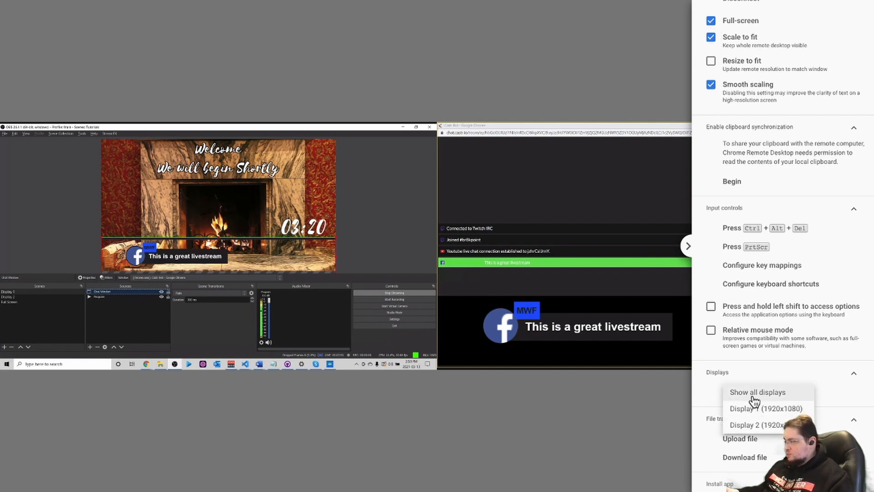
{"action": "left_click", "coordinate": [751, 409]}
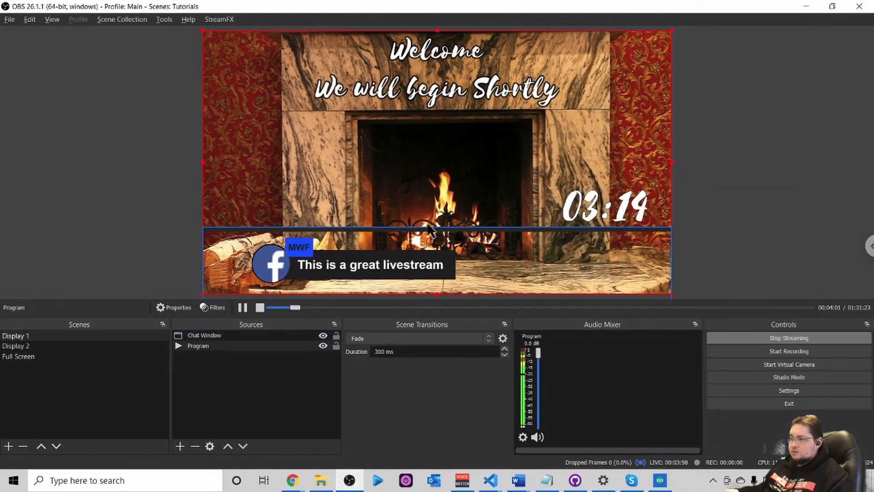
{"action": "left_click", "coordinate": [448, 255]}
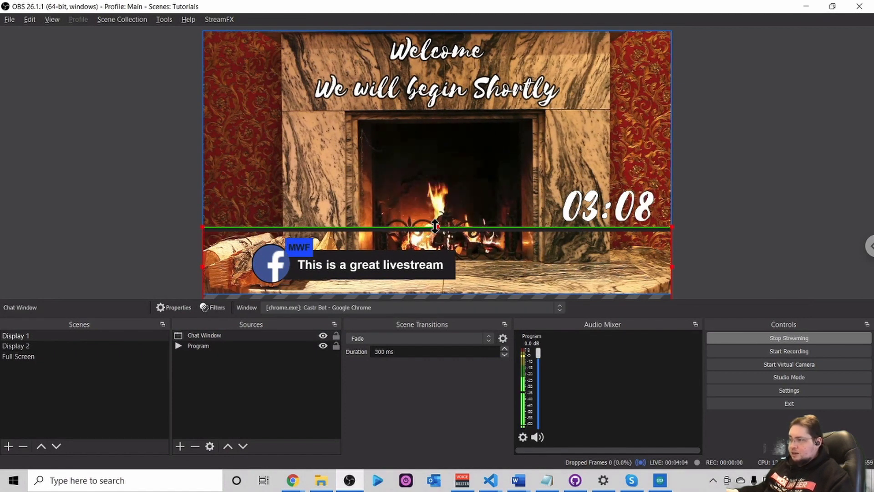
Step: Crop the upper edge of the Chat Window source down to just above the featured message on the OBS canvas
{"action": "left_click_drag", "start_coordinate": [436, 228], "coordinate": [435, 234]}
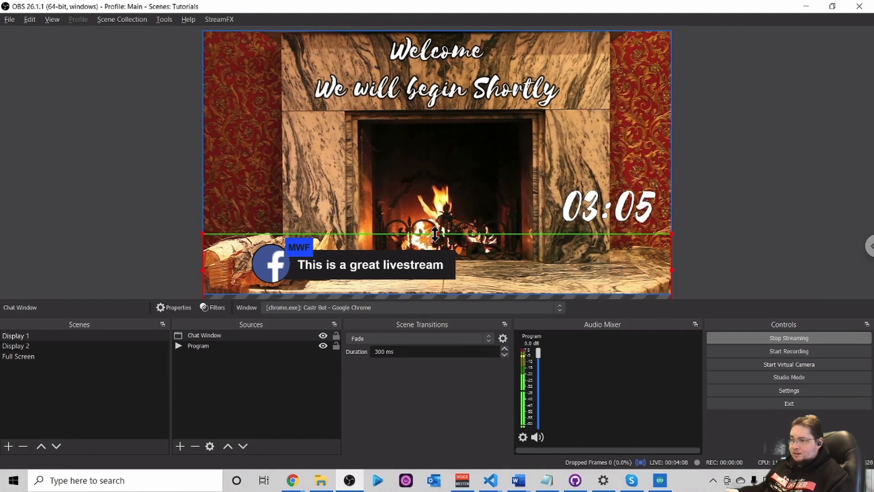
{"action": "left_click_drag", "start_coordinate": [436, 234], "coordinate": [435, 235]}
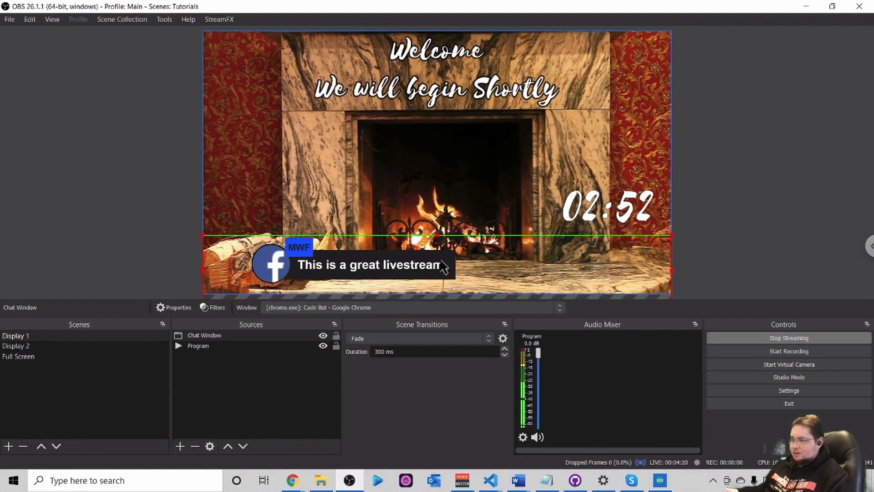
Step: Set the remote desktop session to show all displays and clear the featured message from the Castr chat overlay
{"action": "left_click", "coordinate": [869, 247]}
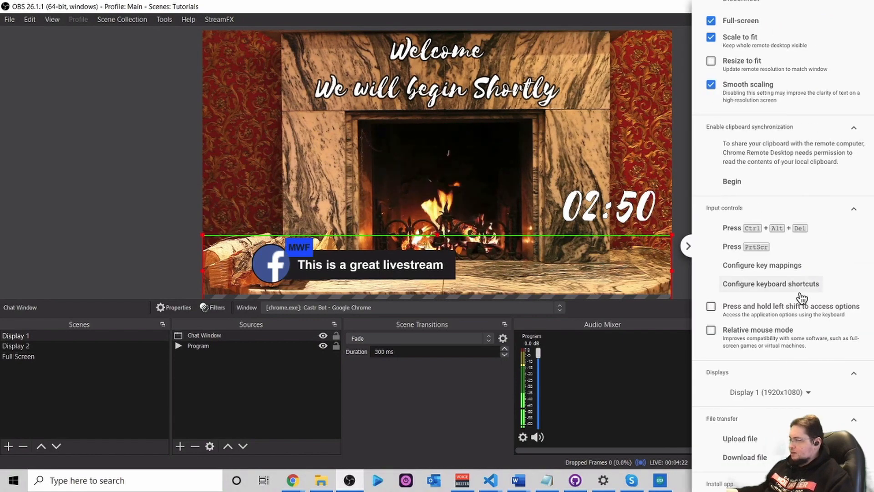
{"action": "left_click", "coordinate": [770, 394]}
{"action": "left_click", "coordinate": [751, 376]}
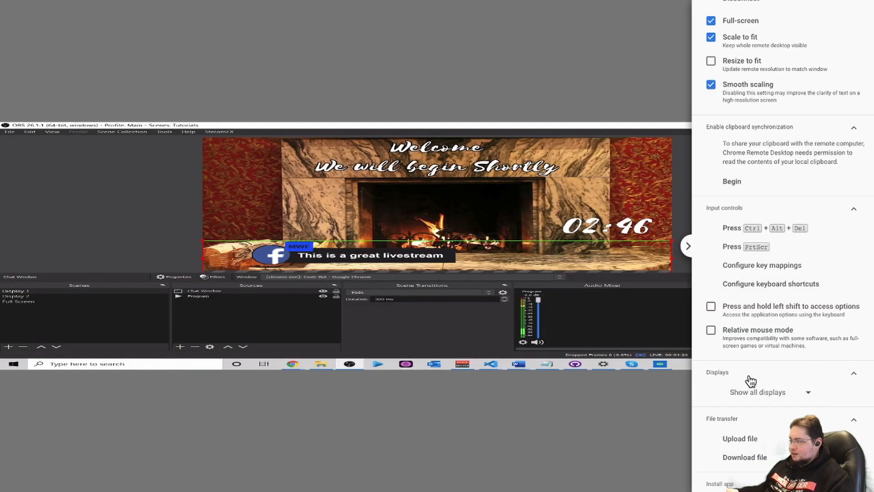
{"action": "left_click", "coordinate": [688, 246]}
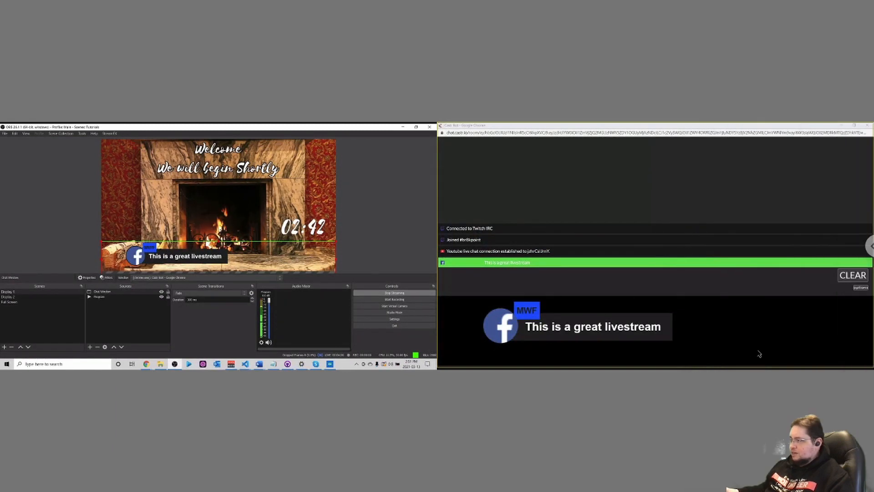
{"action": "left_click", "coordinate": [844, 278]}
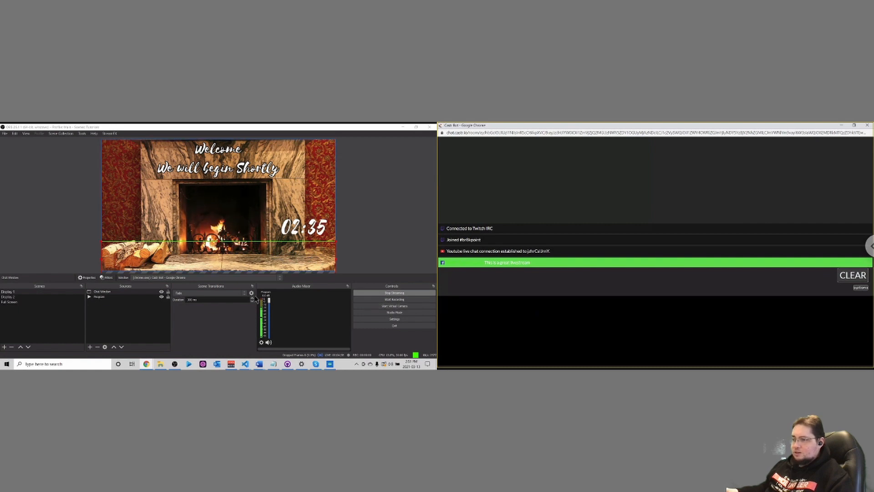
Step: Switch to the main Chrome window with the Facebook page and open YouTube in a new browser tab
{"action": "left_click", "coordinate": [146, 365]}
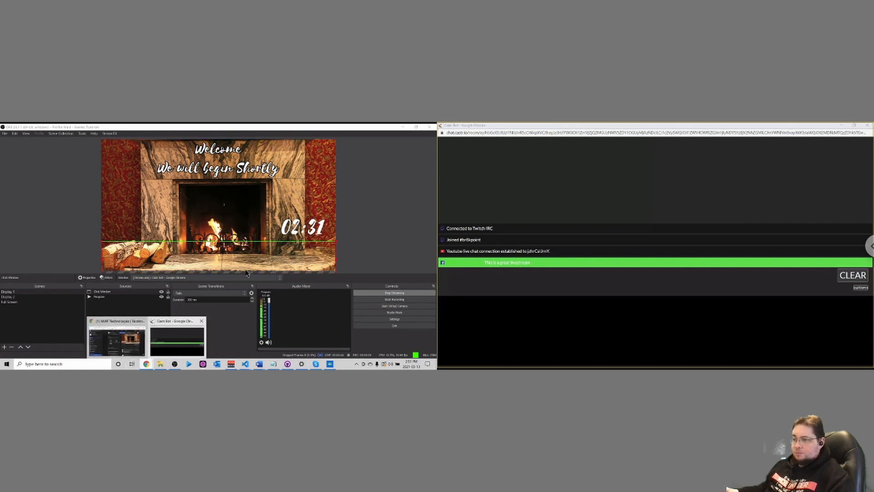
{"action": "left_click", "coordinate": [114, 334]}
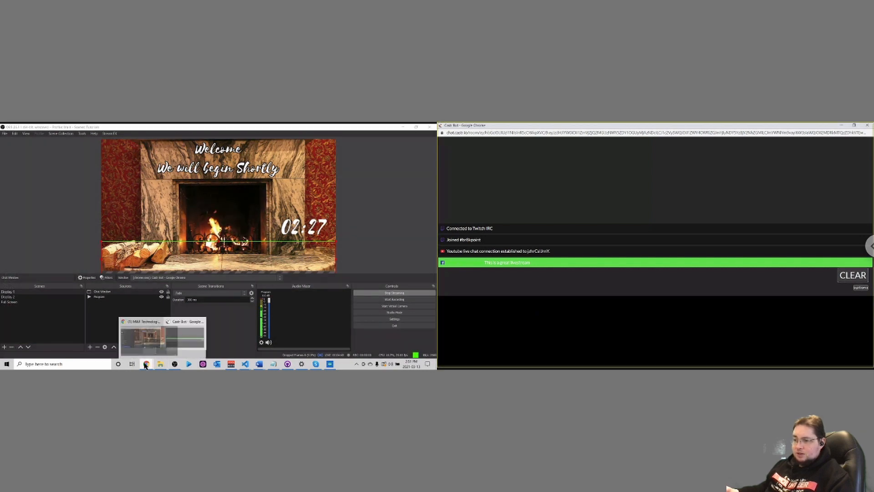
{"action": "mouse_move", "coordinate": [146, 363]}
{"action": "left_click", "coordinate": [129, 342]}
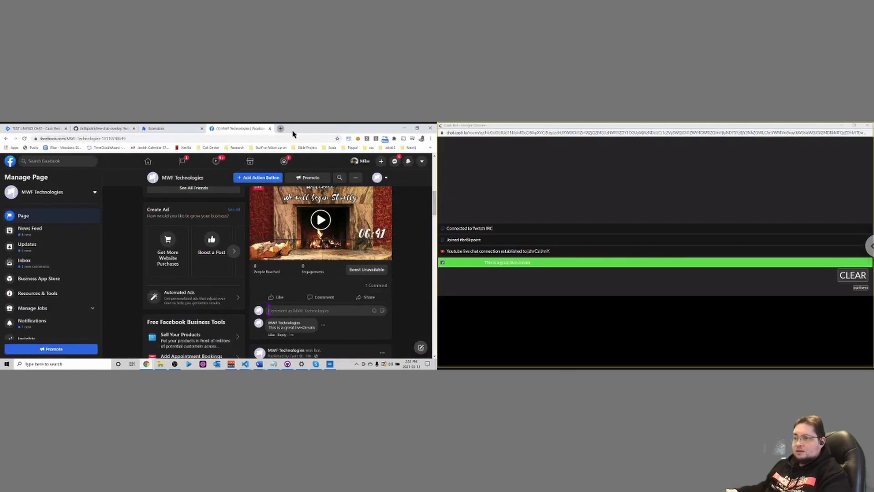
{"action": "left_click", "coordinate": [280, 128]}
{"action": "type", "text": "yout"}
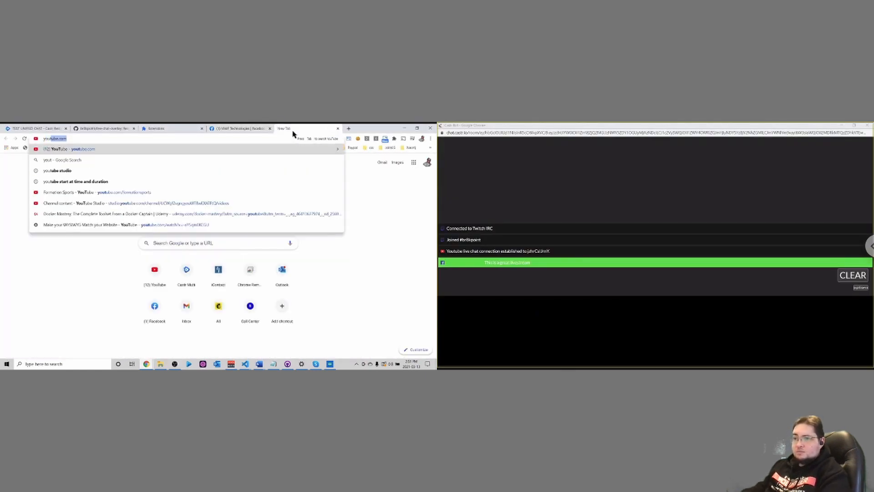
{"action": "key", "text": "Return"}
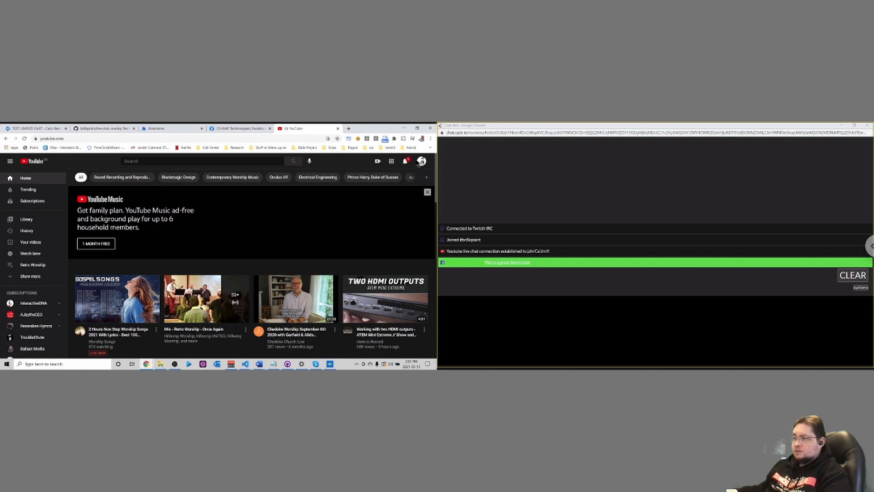
Step: Switch YouTube to the account that owns the live stream and open its "Test" live video with the sound muted
{"action": "left_click", "coordinate": [422, 163]}
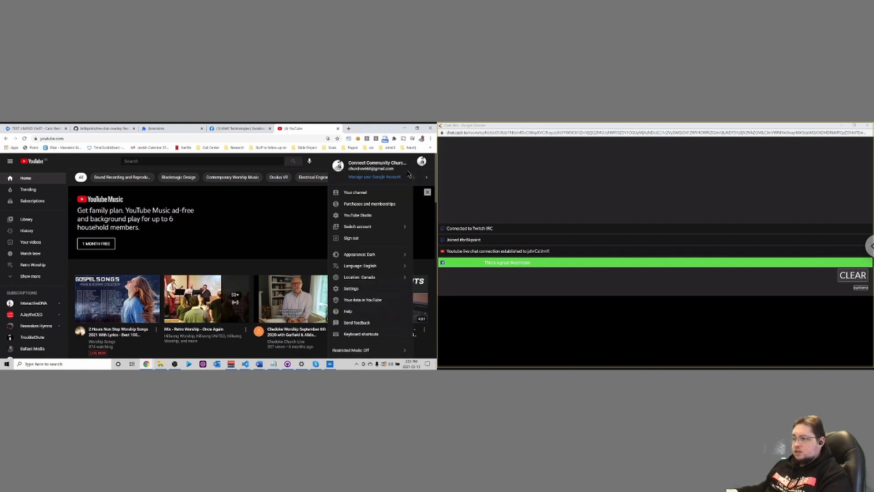
{"action": "left_click", "coordinate": [358, 227]}
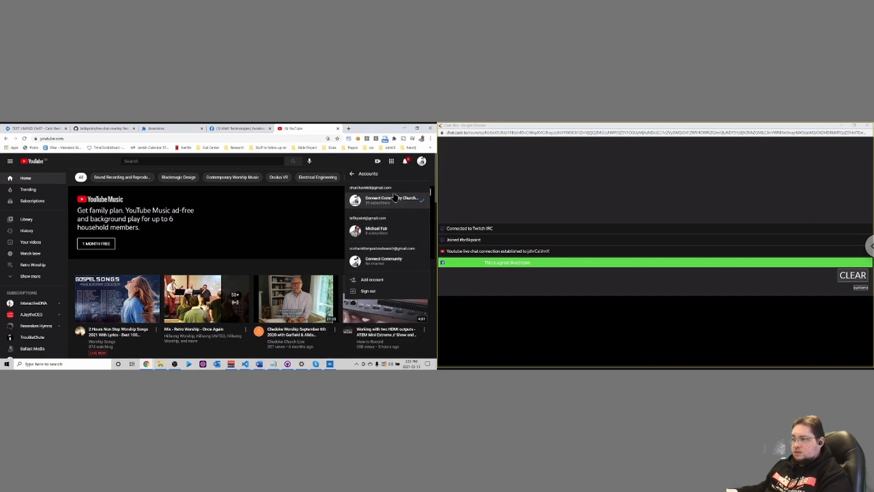
{"action": "left_click", "coordinate": [374, 232]}
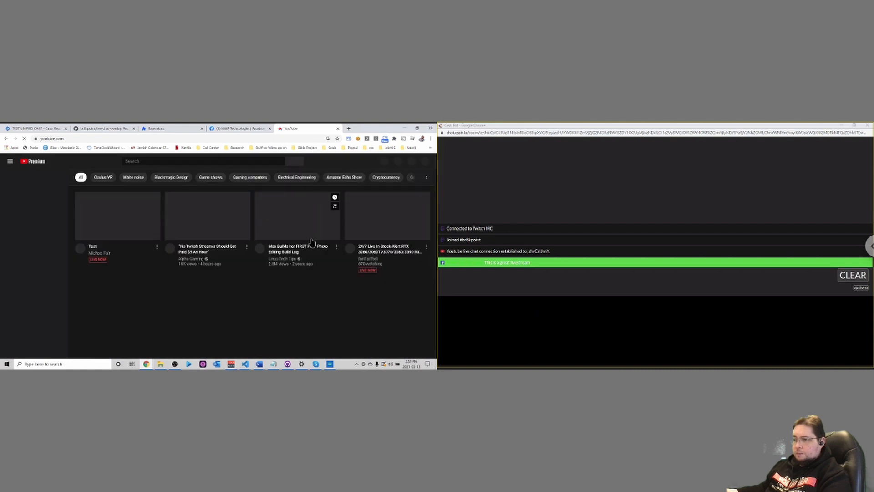
{"action": "left_click", "coordinate": [117, 224]}
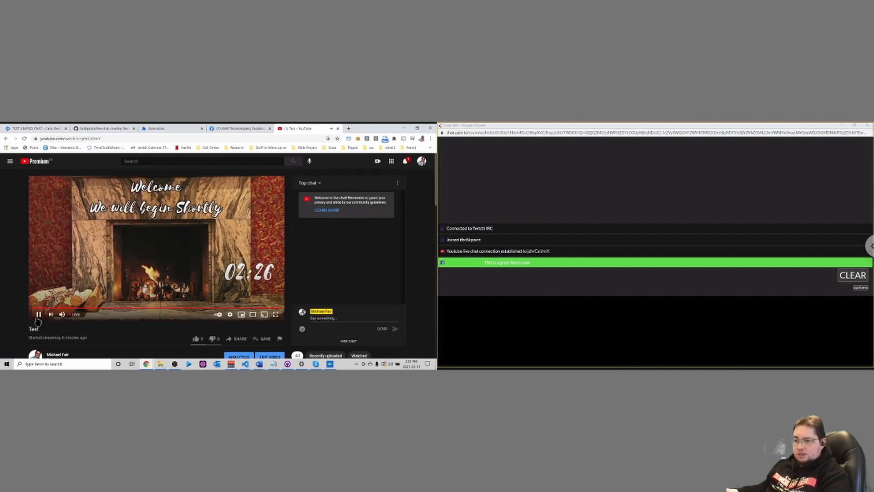
{"action": "left_click", "coordinate": [61, 315]}
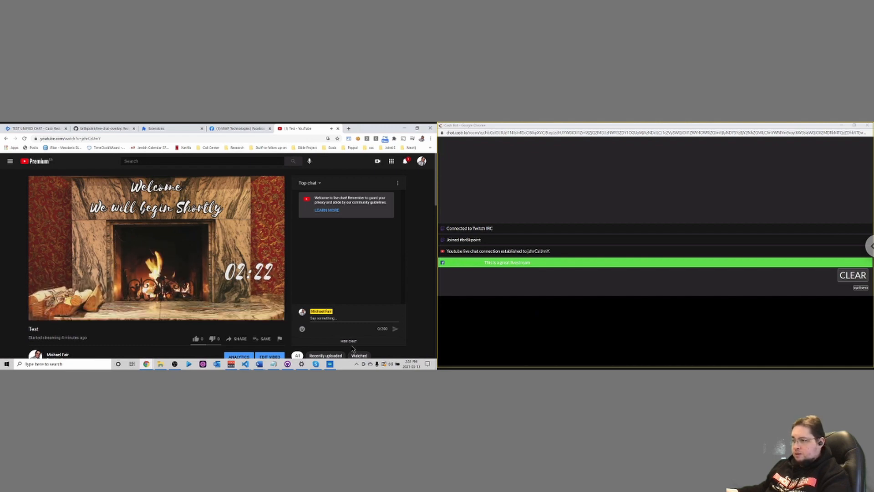
Step: Post the message "A cooment form youtube" in the live chat of the "Test" stream
{"action": "left_click", "coordinate": [349, 318]}
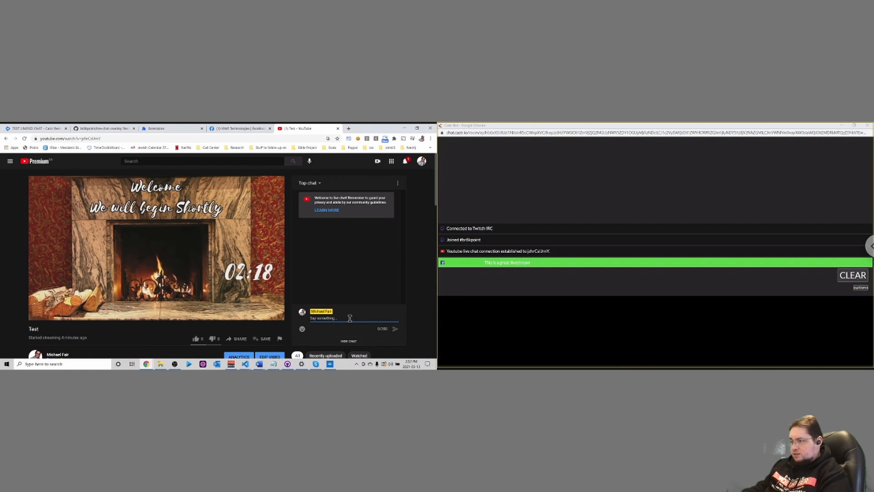
{"action": "type", "text": "A comm"}
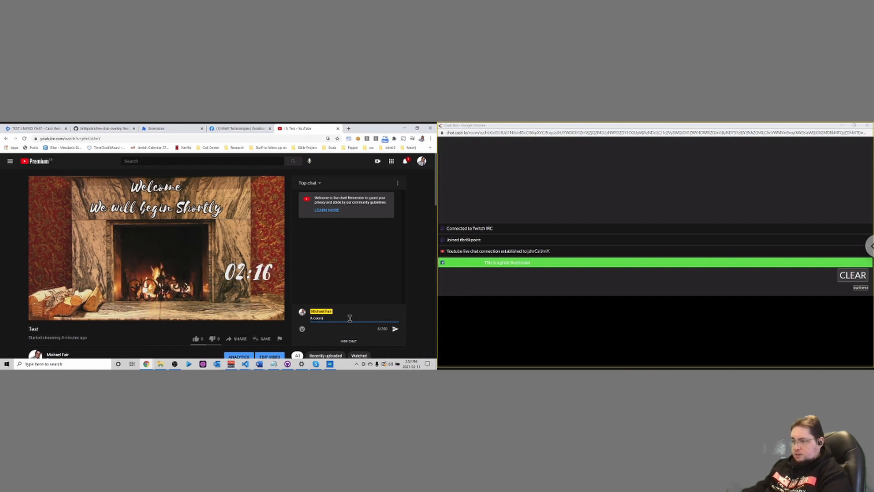
{"action": "type", "text": "ent form "}
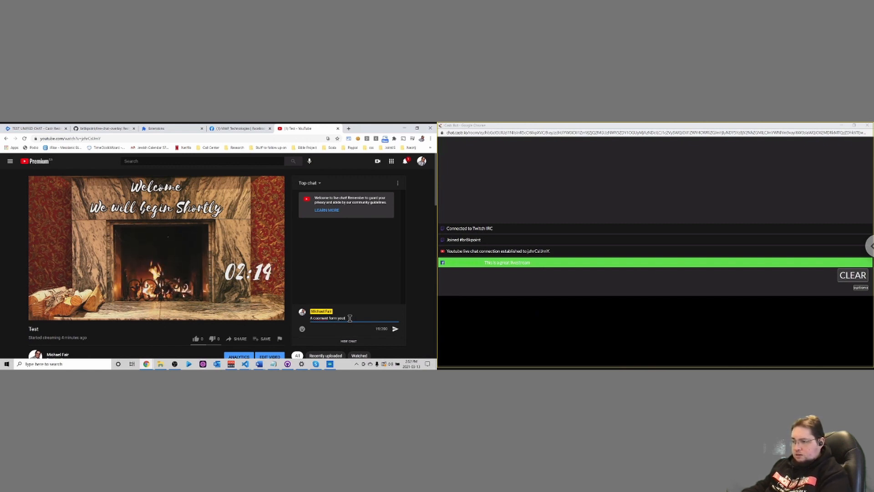
{"action": "type", "text": "youtube"}
{"action": "key", "text": "Return"}
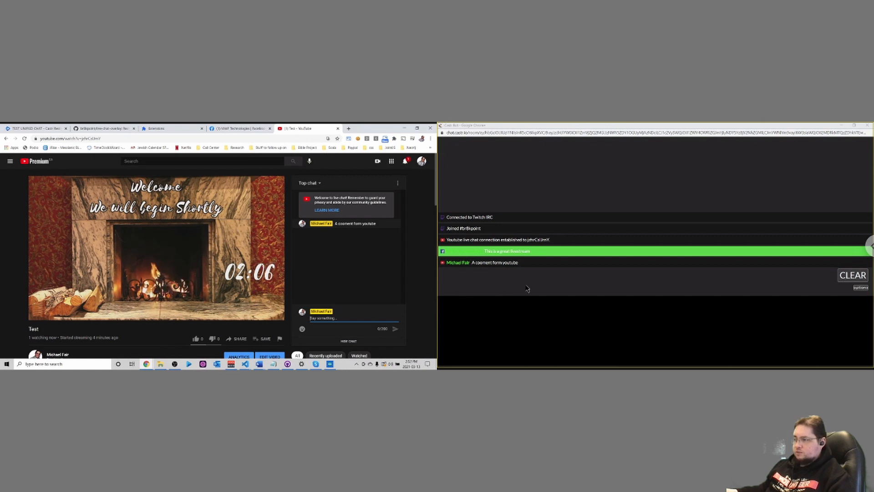
Step: Feature the "A cooment form youtube" message in the Castr chat overlay, check it in OBS, and clear it
{"action": "left_click", "coordinate": [512, 263]}
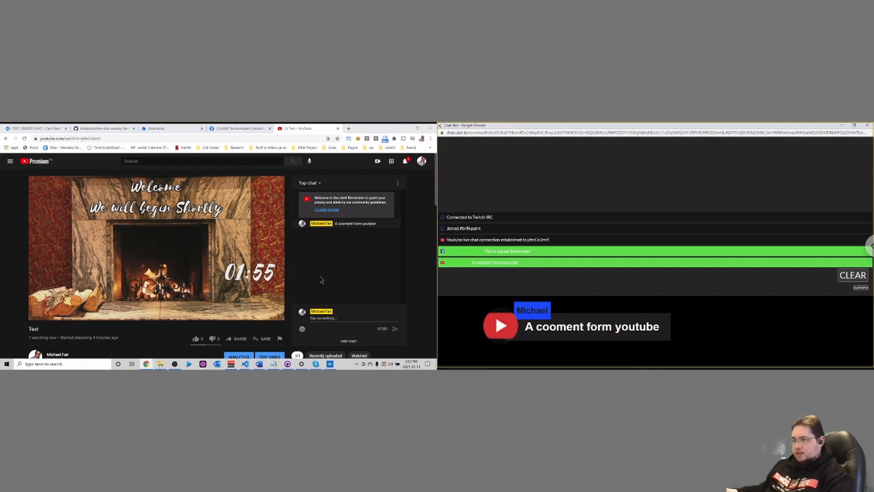
{"action": "left_click", "coordinate": [175, 364]}
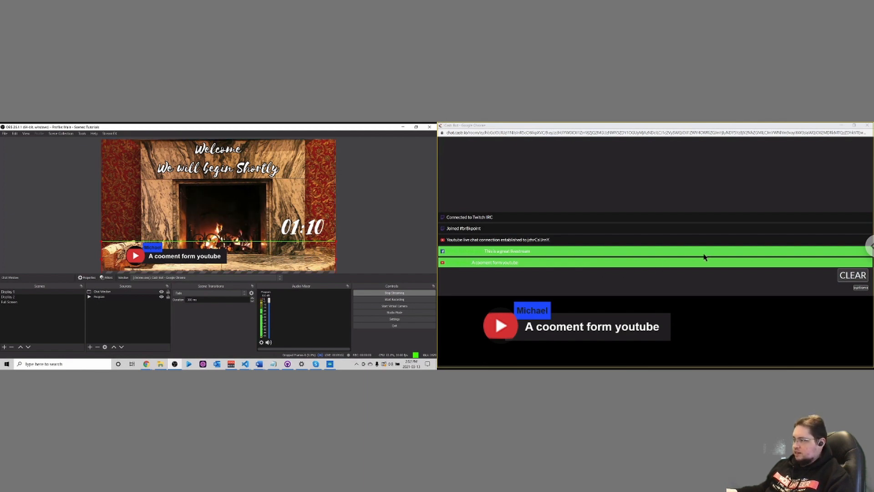
{"action": "left_click", "coordinate": [854, 278]}
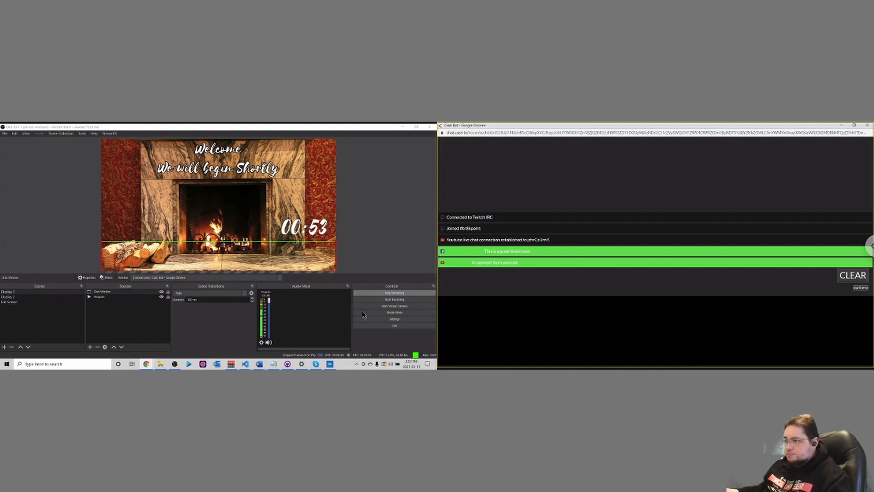
Step: Stop playback of the Program media source in OBS and end the stream
{"action": "left_click", "coordinate": [102, 298]}
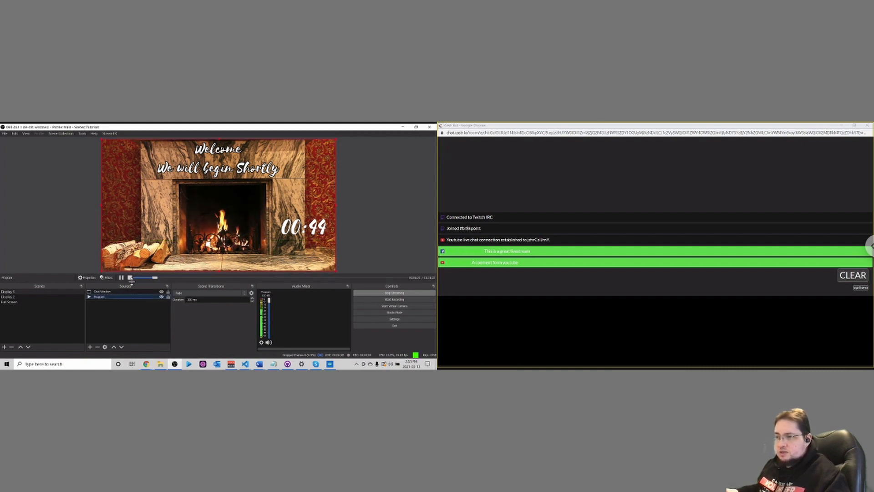
{"action": "left_click", "coordinate": [130, 278]}
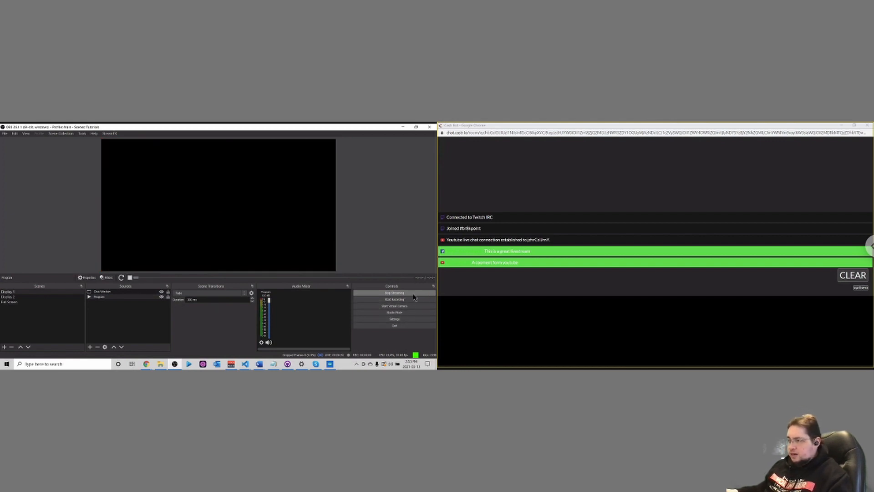
{"action": "left_click", "coordinate": [389, 295]}
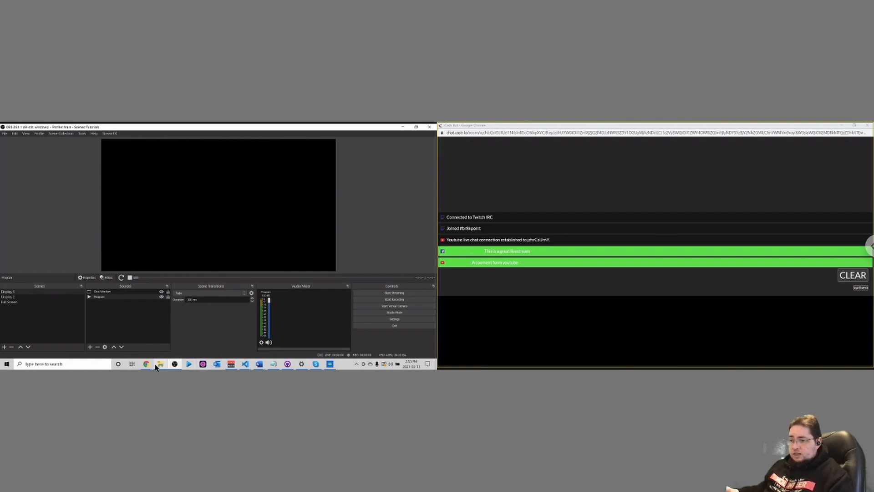
Step: Switch to Chrome, open the Castr dashboard of the TEST UNIFIED CHAT stream, and turn all platforms off
{"action": "mouse_move", "coordinate": [145, 365]}
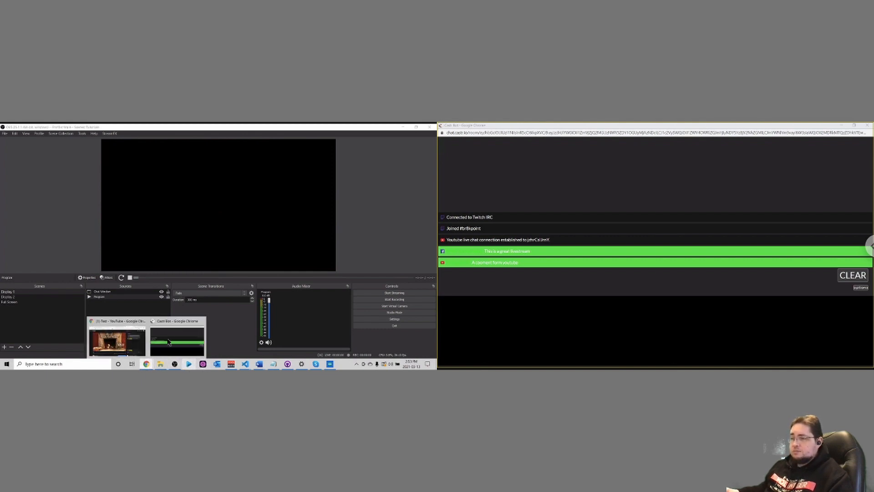
{"action": "left_click", "coordinate": [129, 325]}
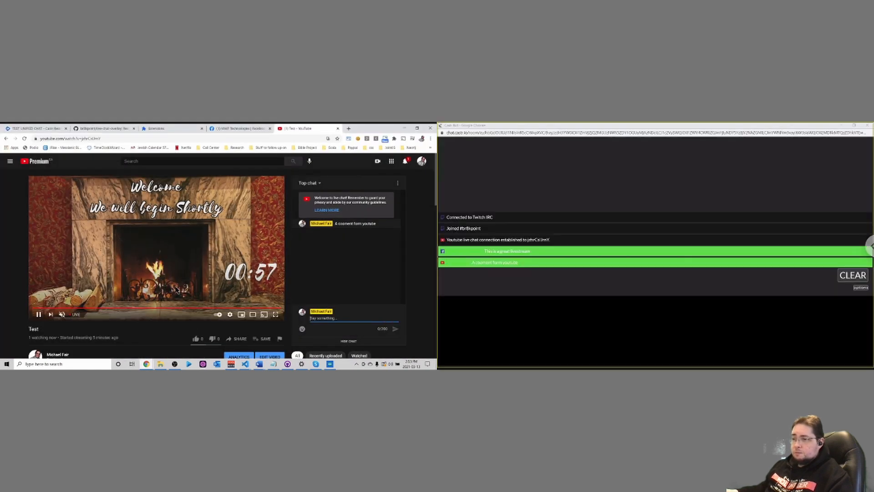
{"action": "scroll", "coordinate": [177, 318], "scroll_direction": "down", "scroll_amount": 3}
{"action": "scroll", "coordinate": [177, 291], "scroll_direction": "down", "scroll_amount": 2}
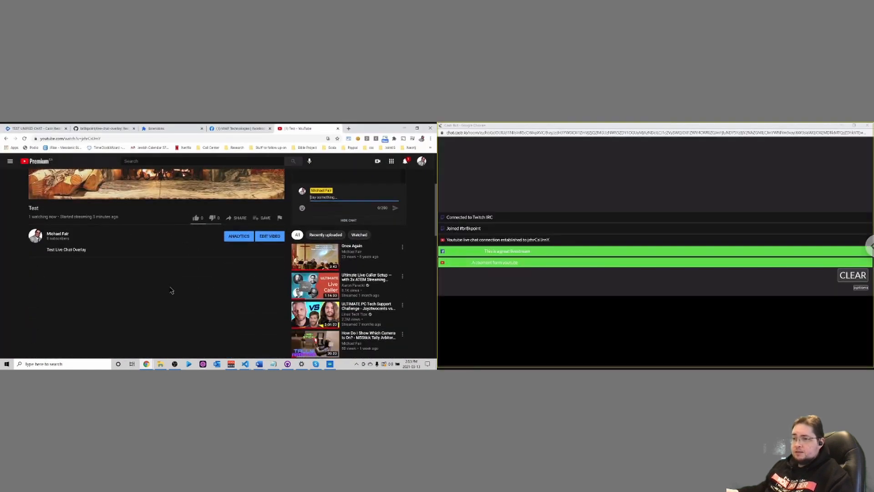
{"action": "scroll", "coordinate": [171, 293], "scroll_direction": "up", "scroll_amount": 2}
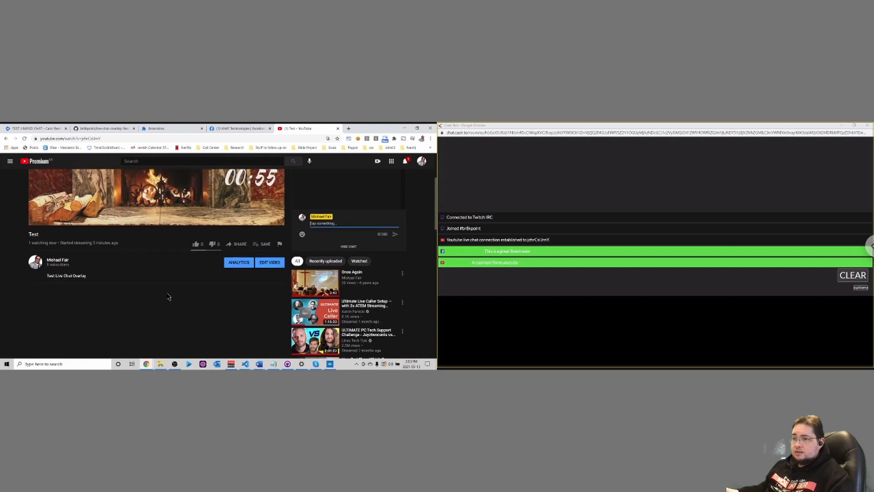
{"action": "left_click", "coordinate": [30, 128]}
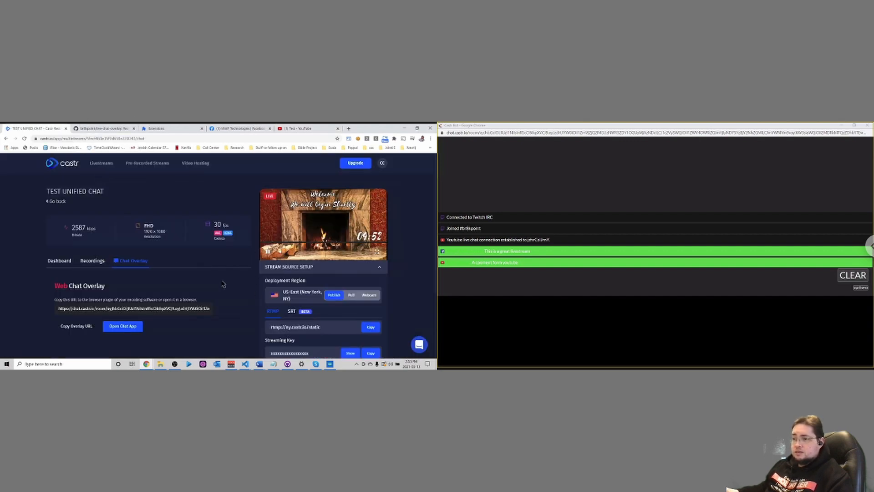
{"action": "left_click", "coordinate": [59, 256]}
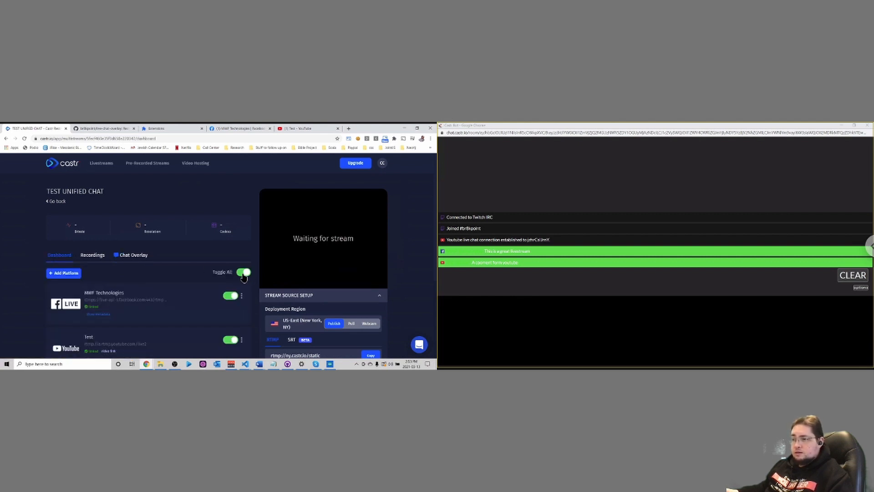
{"action": "left_click", "coordinate": [243, 273]}
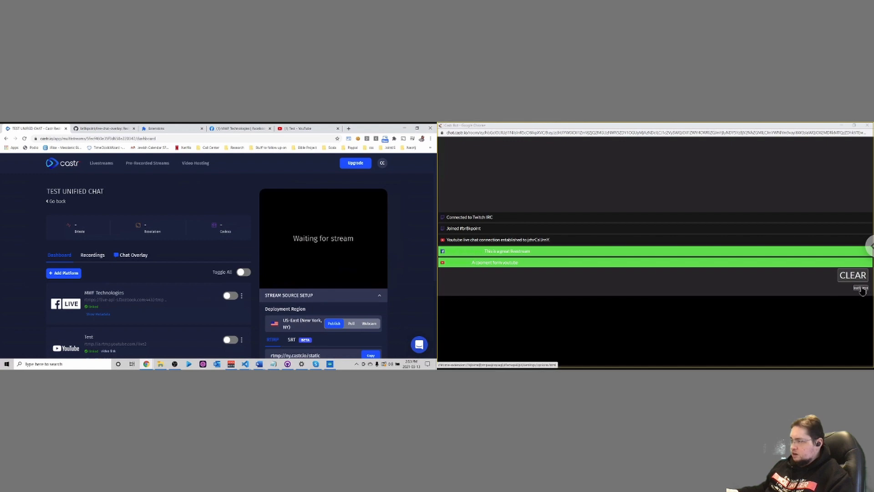
Step: Switch the remote desktop view from all displays to Display 2 (1920x1080) and collapse the session options
{"action": "left_click", "coordinate": [869, 245]}
{"action": "scroll", "coordinate": [765, 387], "scroll_direction": "down", "scroll_amount": 1}
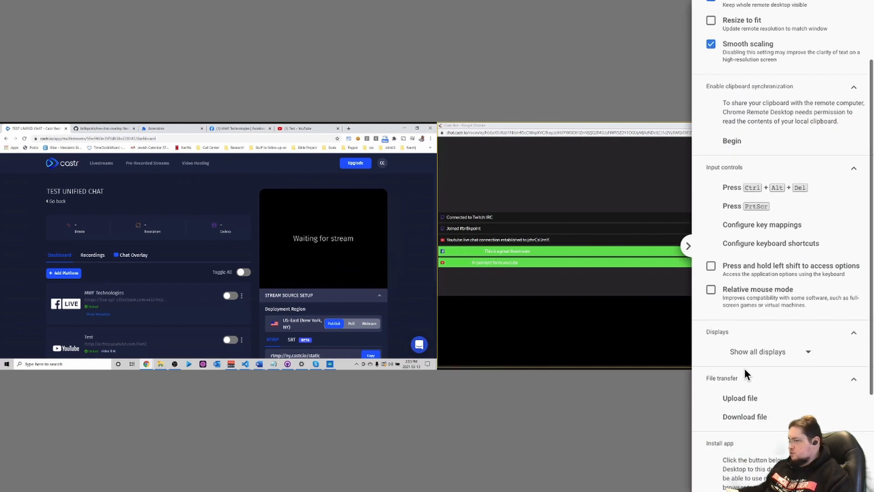
{"action": "left_click", "coordinate": [763, 356]}
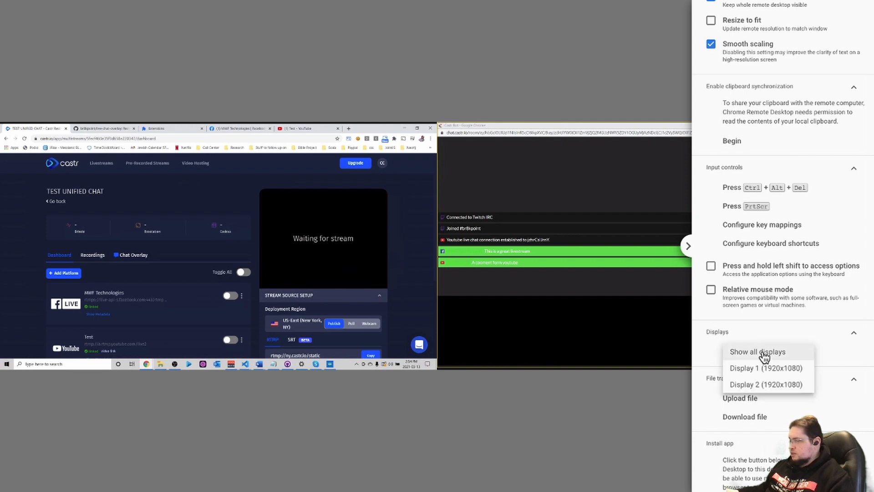
{"action": "left_click", "coordinate": [751, 384]}
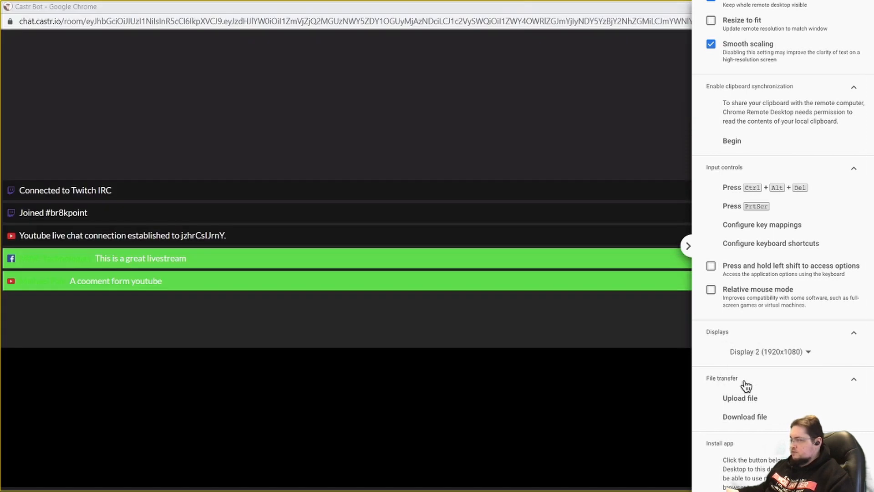
{"action": "left_click", "coordinate": [544, 139]}
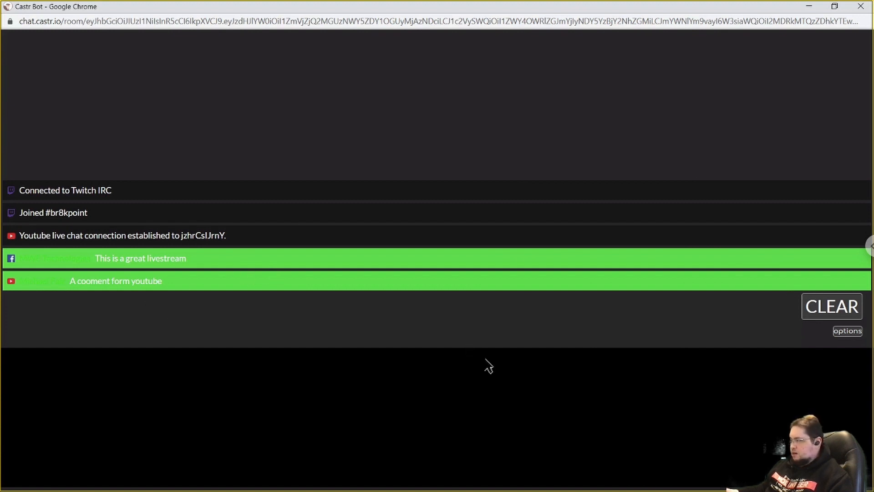
Step: Look through the customization options of the Castr chat overlay and close them without changes
{"action": "left_click", "coordinate": [847, 332]}
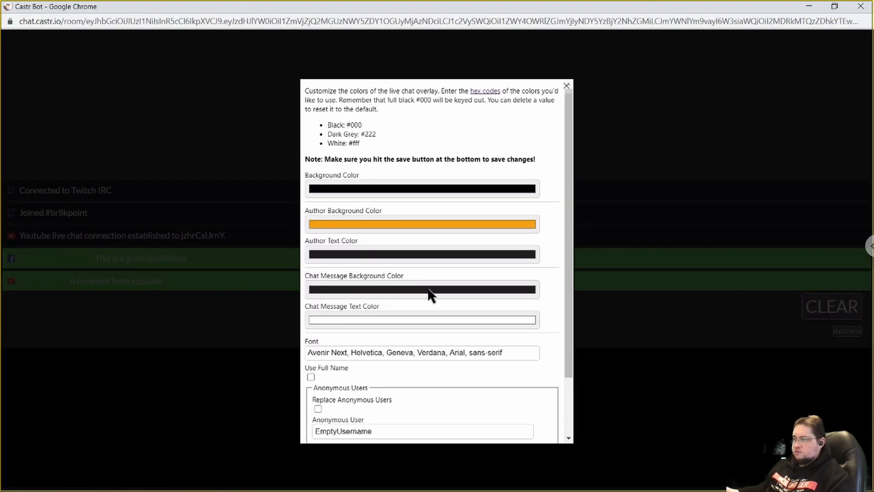
{"action": "scroll", "coordinate": [431, 295], "scroll_direction": "down", "scroll_amount": 2}
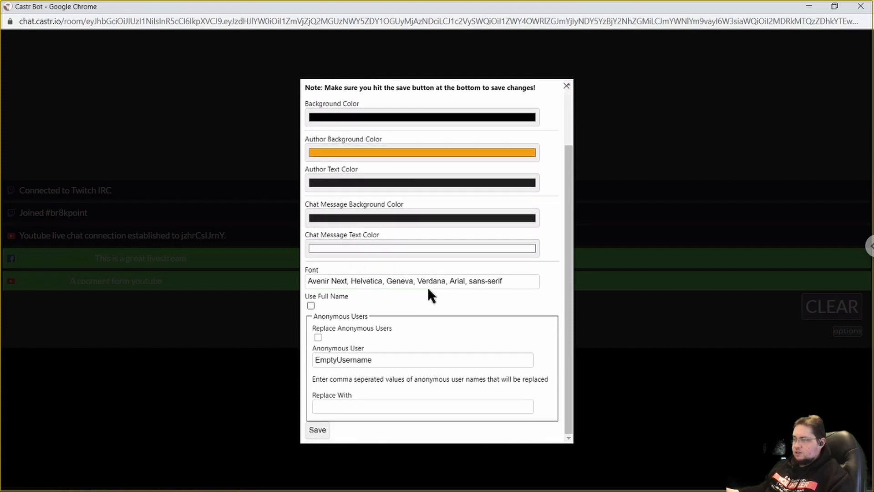
{"action": "scroll", "coordinate": [429, 291], "scroll_direction": "up", "scroll_amount": 2}
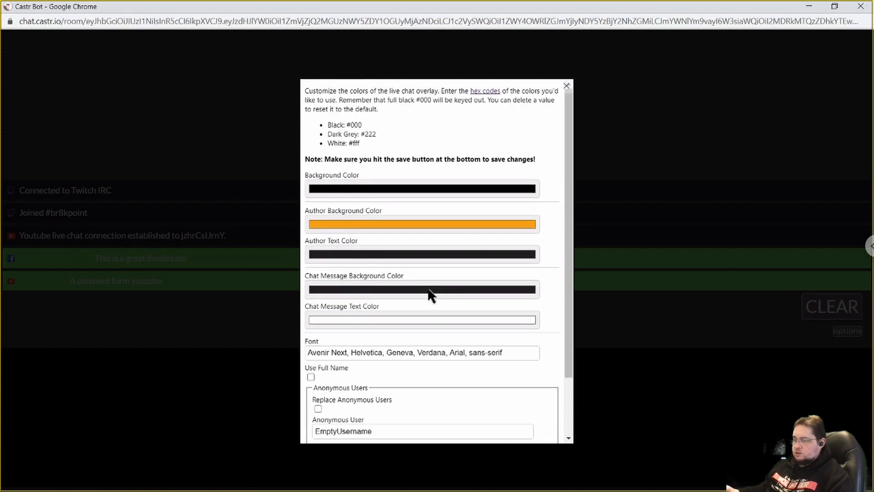
{"action": "scroll", "coordinate": [430, 295], "scroll_direction": "down", "scroll_amount": 2}
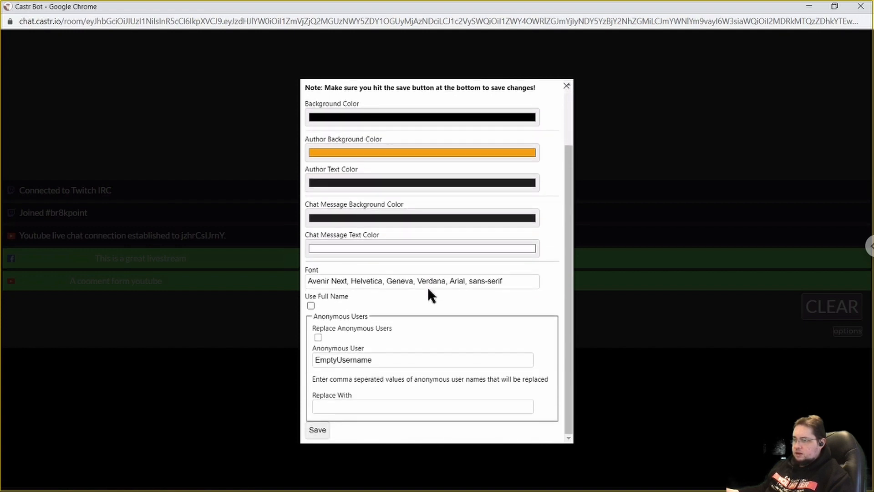
{"action": "scroll", "coordinate": [430, 295], "scroll_direction": "up", "scroll_amount": 2}
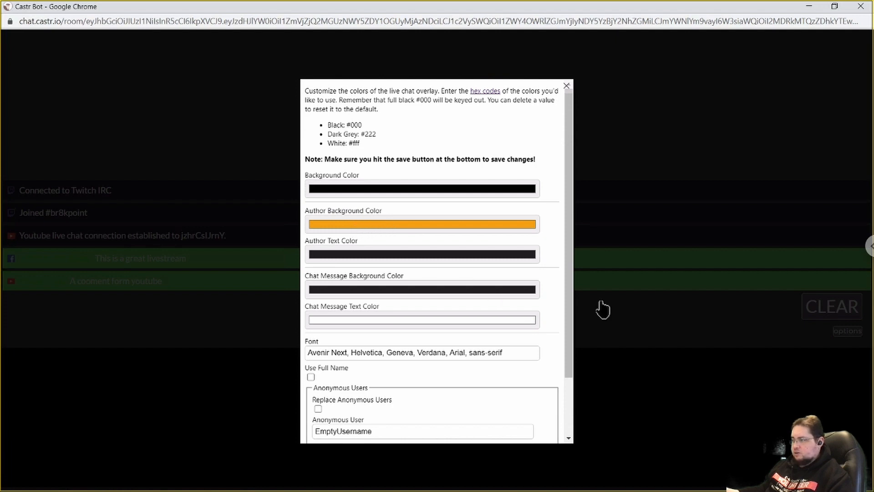
{"action": "left_click", "coordinate": [640, 339]}
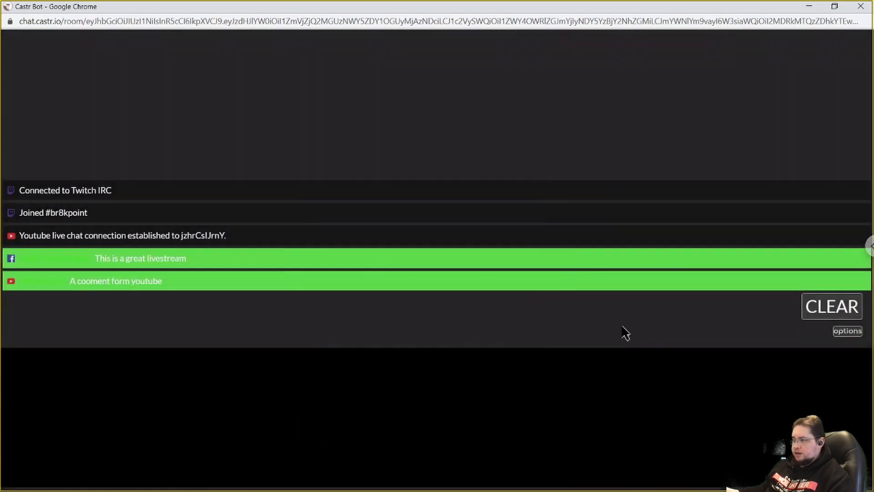
Step: Save the overlay options with the orange author background and feature the "This is a great livestream" message again
{"action": "left_click", "coordinate": [340, 259]}
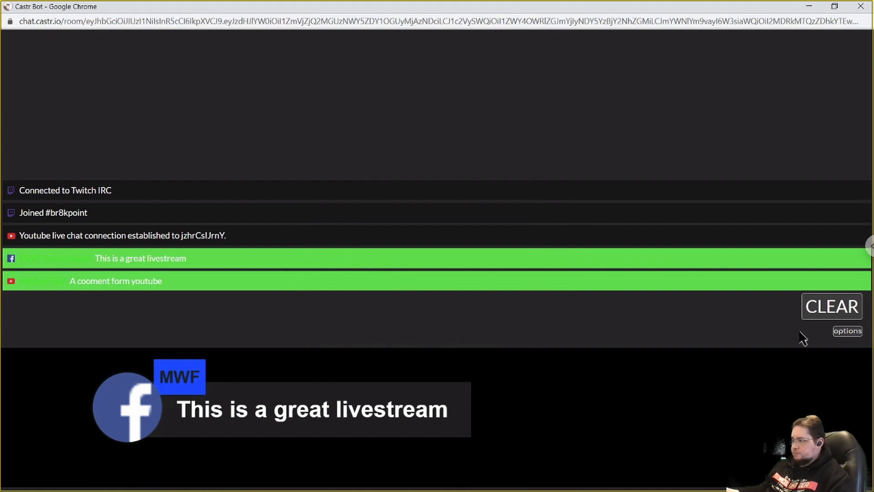
{"action": "left_click", "coordinate": [324, 259]}
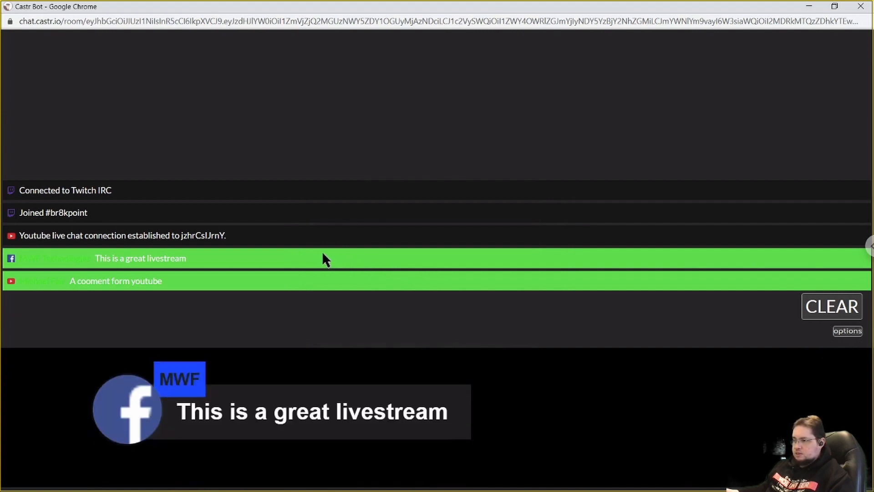
{"action": "left_click", "coordinate": [847, 332]}
{"action": "scroll", "coordinate": [389, 388], "scroll_direction": "down", "scroll_amount": 3}
{"action": "left_click", "coordinate": [317, 430]}
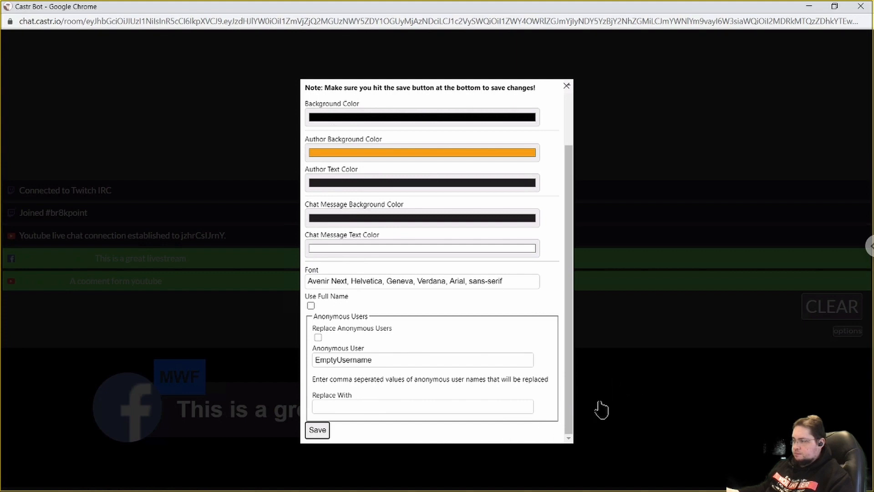
{"action": "left_click", "coordinate": [672, 430]}
{"action": "left_click", "coordinate": [294, 259]}
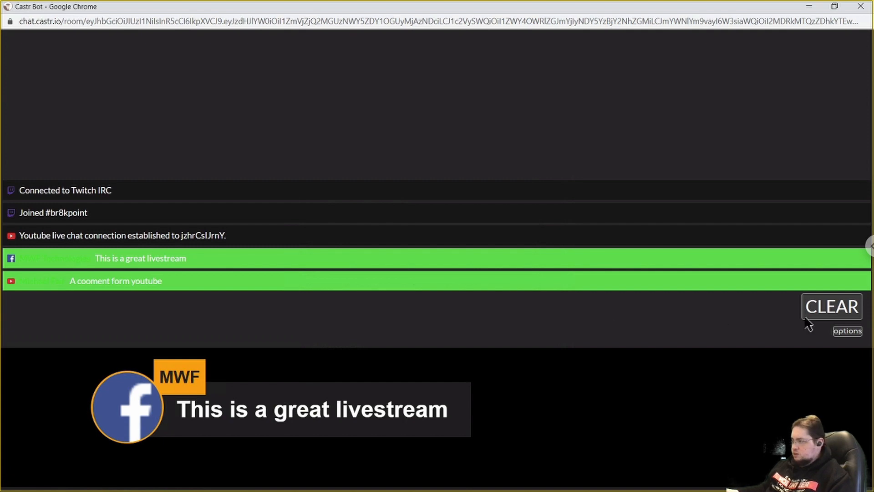
Step: Examine the overlay's color, Font, Use Full Name and Anonymous Users options, including the Anonymous User name list
{"action": "left_click", "coordinate": [848, 331]}
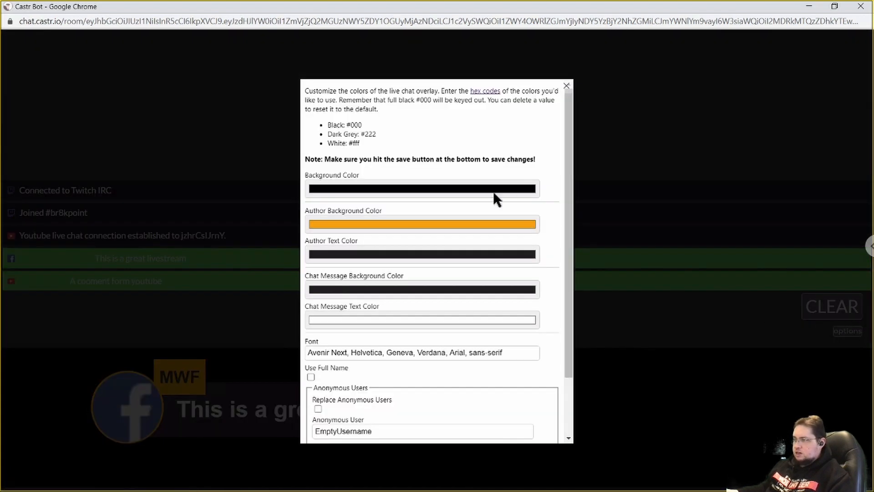
{"action": "scroll", "coordinate": [397, 238], "scroll_direction": "down", "scroll_amount": 3}
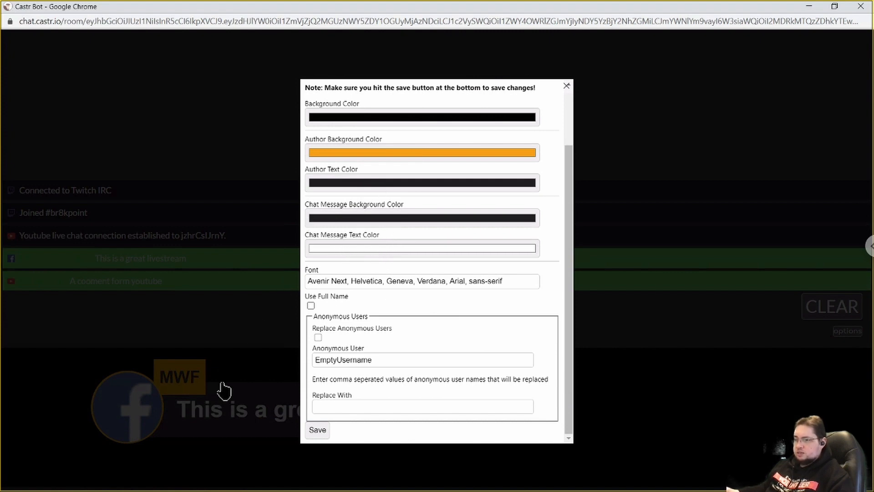
{"action": "left_click", "coordinate": [258, 371]}
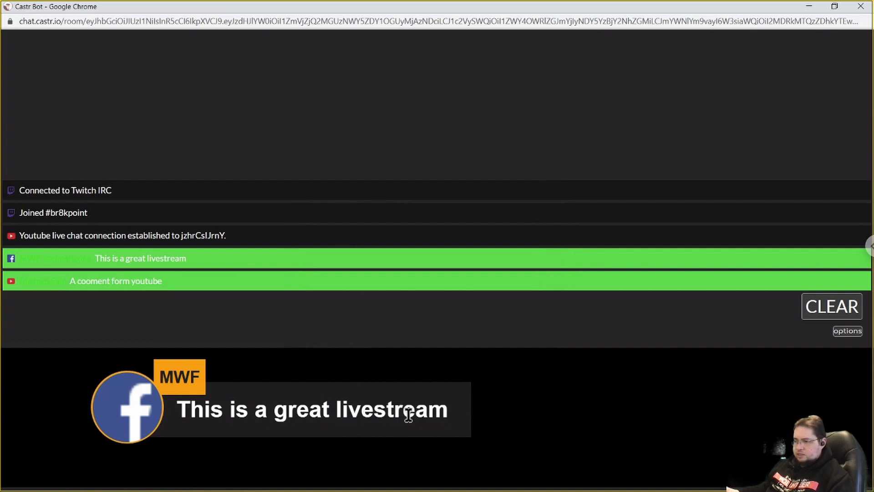
{"action": "left_click", "coordinate": [848, 332]}
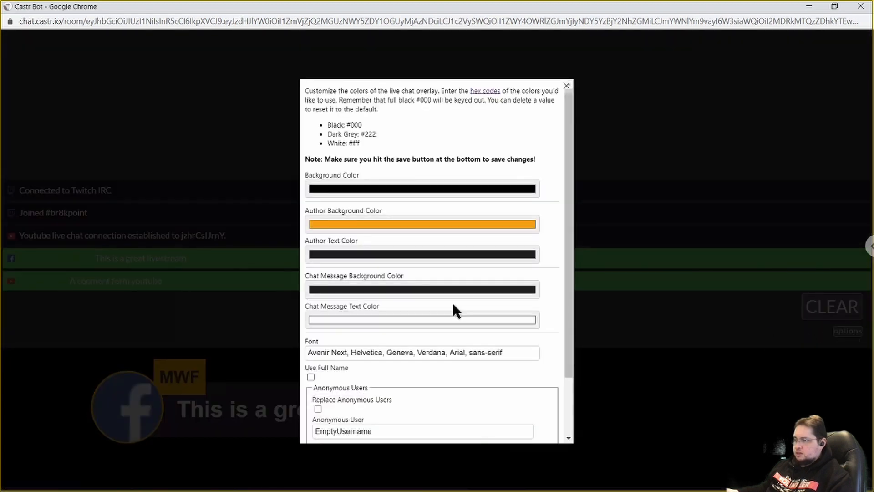
{"action": "scroll", "coordinate": [454, 306], "scroll_direction": "down", "scroll_amount": 2}
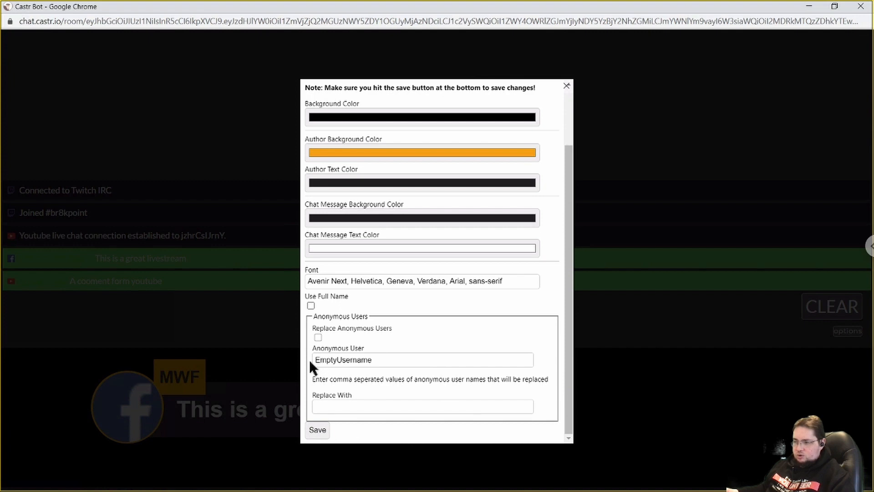
{"action": "left_click", "coordinate": [394, 359]}
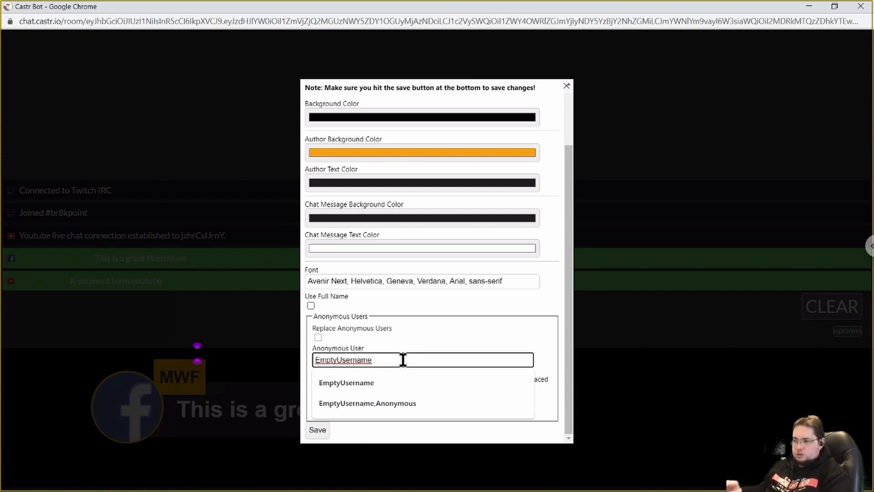
{"action": "left_click", "coordinate": [430, 340]}
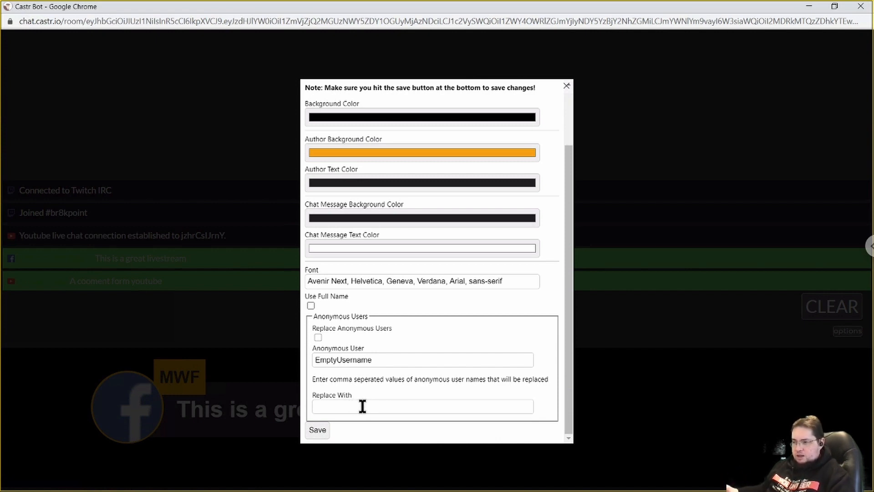
{"action": "scroll", "coordinate": [362, 405], "scroll_direction": "up", "scroll_amount": 2}
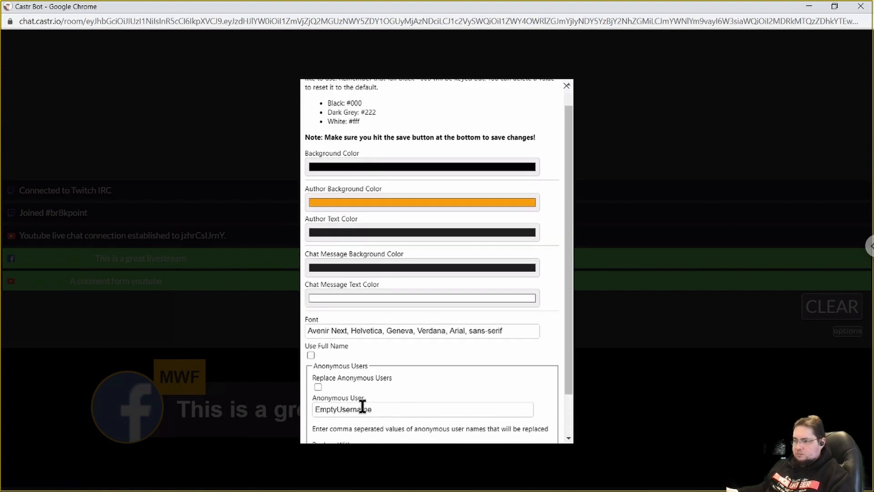
{"action": "scroll", "coordinate": [362, 405], "scroll_direction": "down", "scroll_amount": 2}
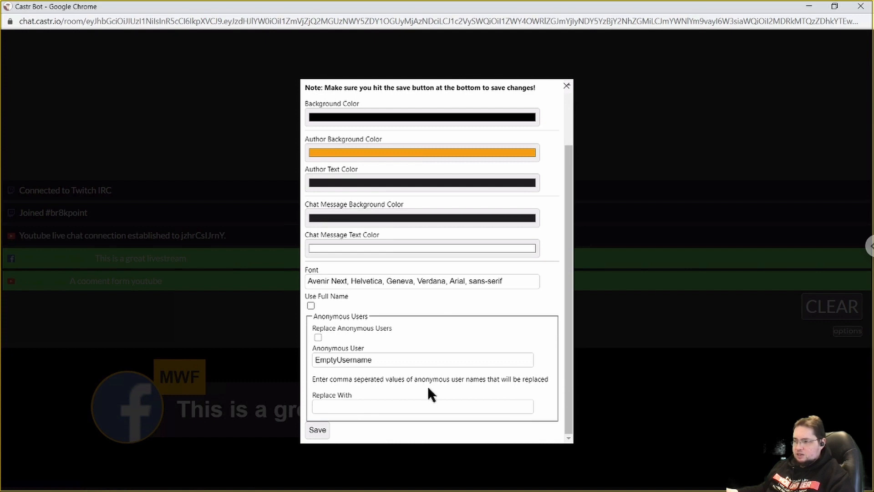
{"action": "scroll", "coordinate": [428, 388], "scroll_direction": "up", "scroll_amount": 2}
{"action": "scroll", "coordinate": [429, 388], "scroll_direction": "down", "scroll_amount": 2}
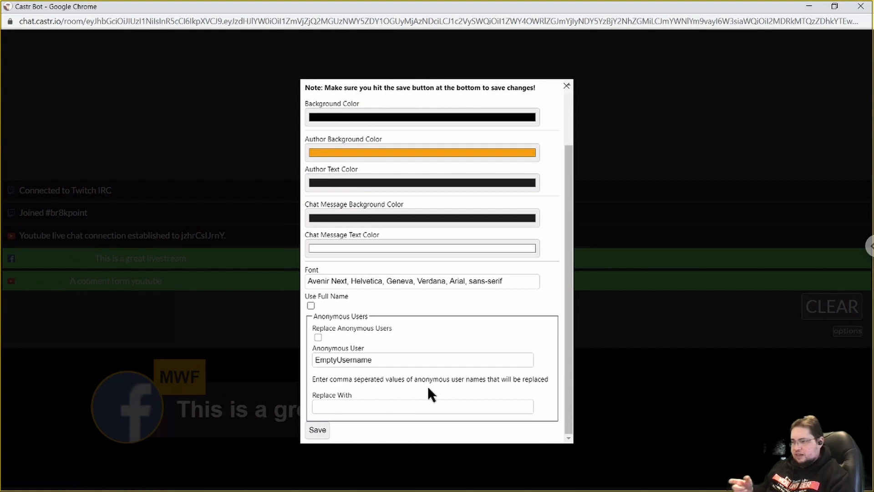
{"action": "scroll", "coordinate": [428, 387], "scroll_direction": "up", "scroll_amount": 2}
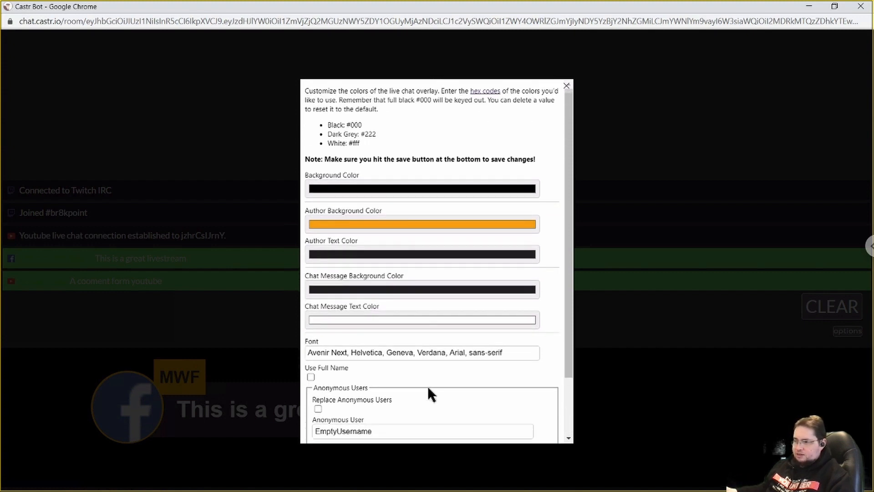
{"action": "scroll", "coordinate": [427, 386], "scroll_direction": "down", "scroll_amount": 2}
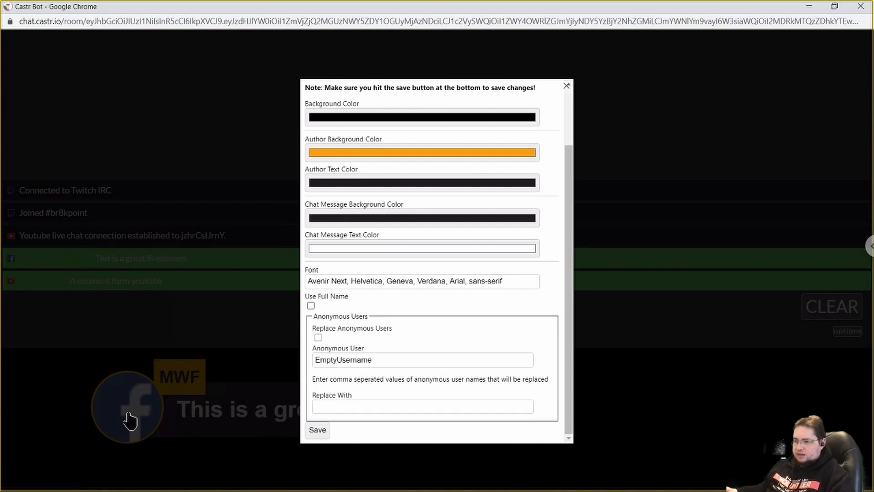
{"action": "scroll", "coordinate": [486, 395], "scroll_direction": "up", "scroll_amount": 2}
{"action": "scroll", "coordinate": [486, 395], "scroll_direction": "down", "scroll_amount": 2}
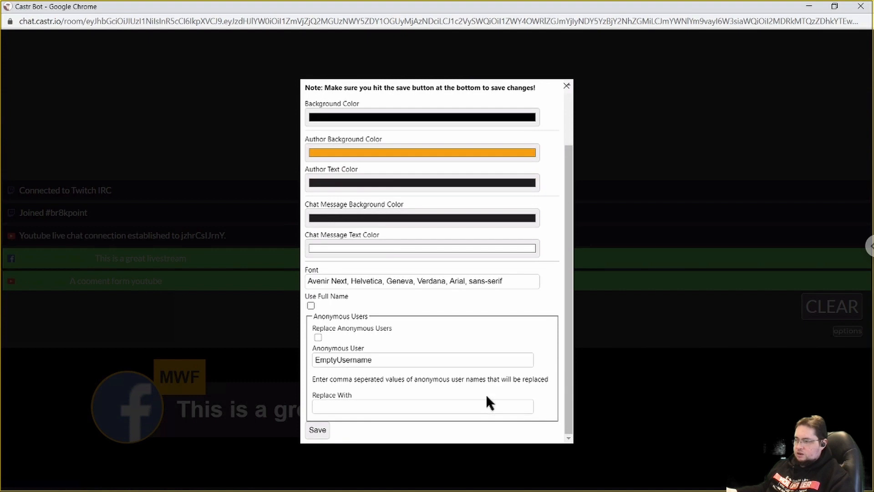
{"action": "left_click", "coordinate": [621, 239]}
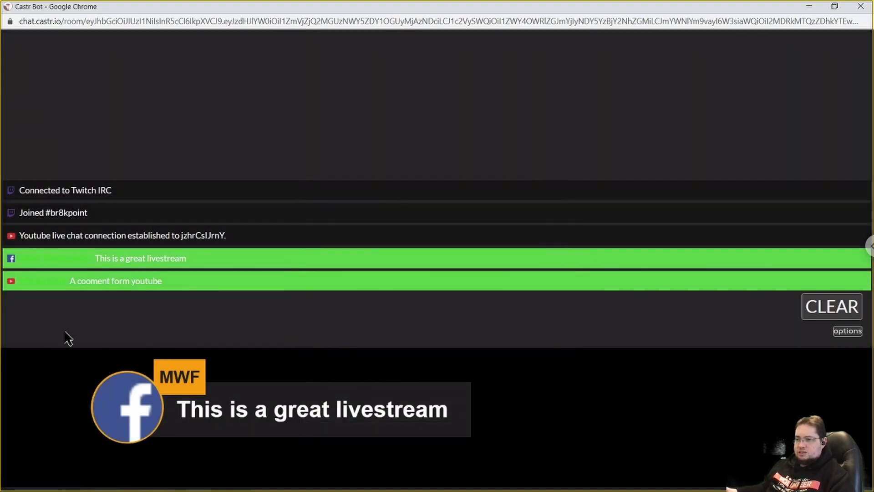
Step: Feature the YouTube message, the Facebook message, and again "A cooment form youtube" in the overlay to compare them
{"action": "left_click", "coordinate": [141, 283]}
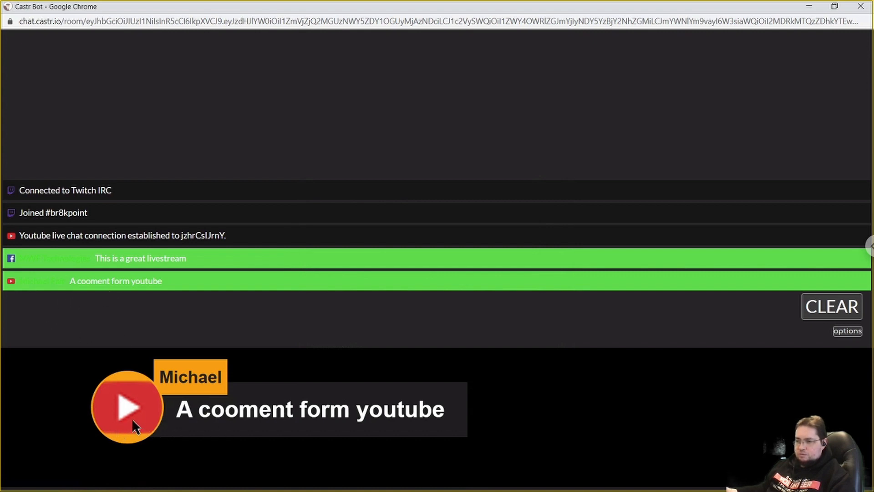
{"action": "left_click", "coordinate": [148, 260]}
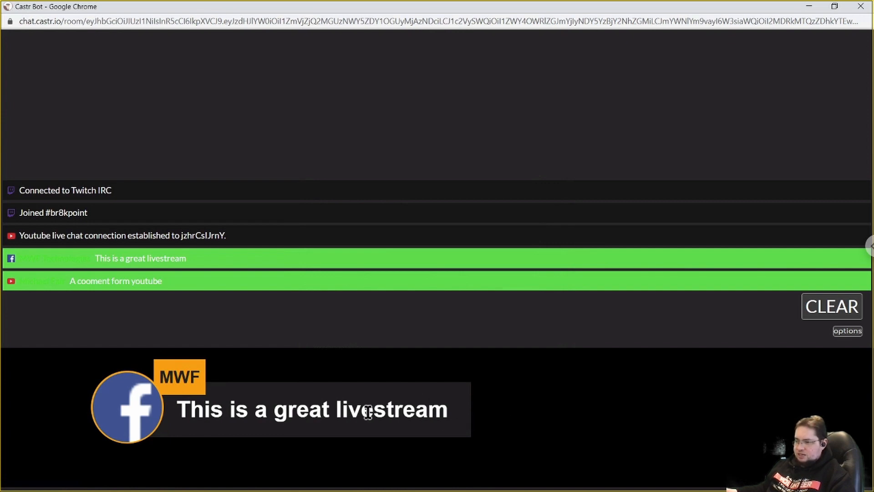
{"action": "left_click", "coordinate": [136, 281]}
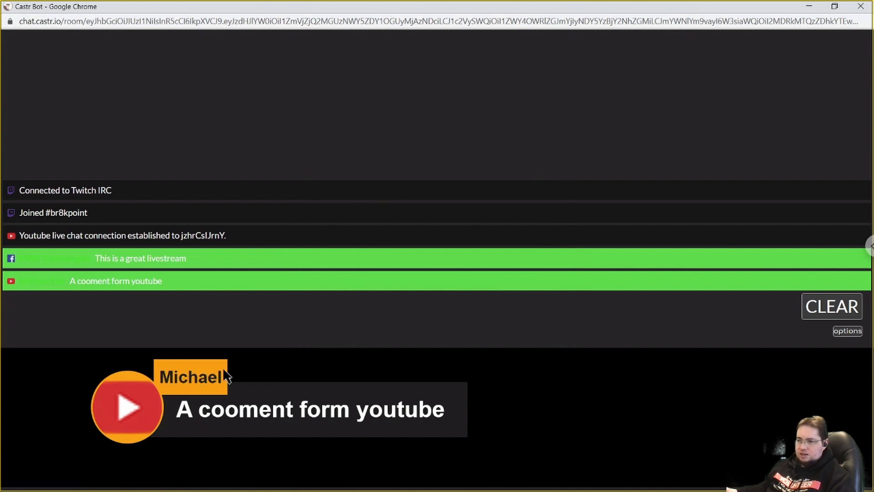
Step: Enable Use Full Name in the overlay options, save, and feature "A cooment form youtube" again
{"action": "left_click", "coordinate": [847, 332]}
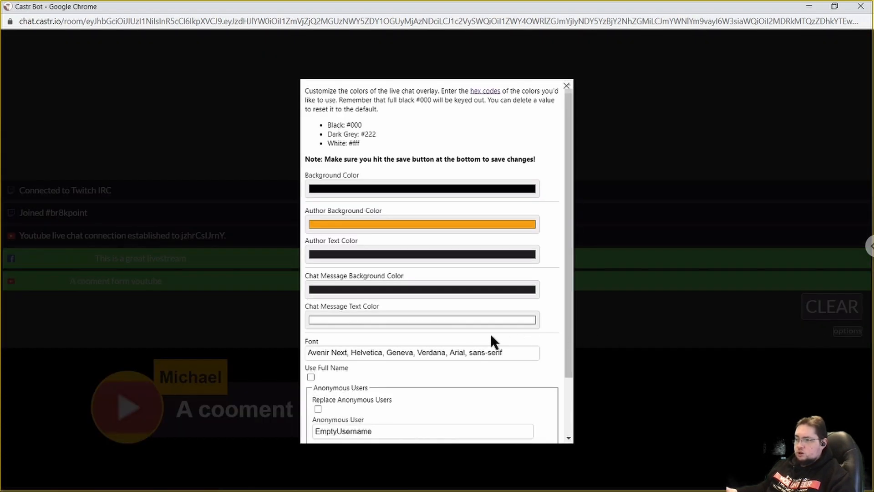
{"action": "scroll", "coordinate": [491, 335], "scroll_direction": "down", "scroll_amount": 2}
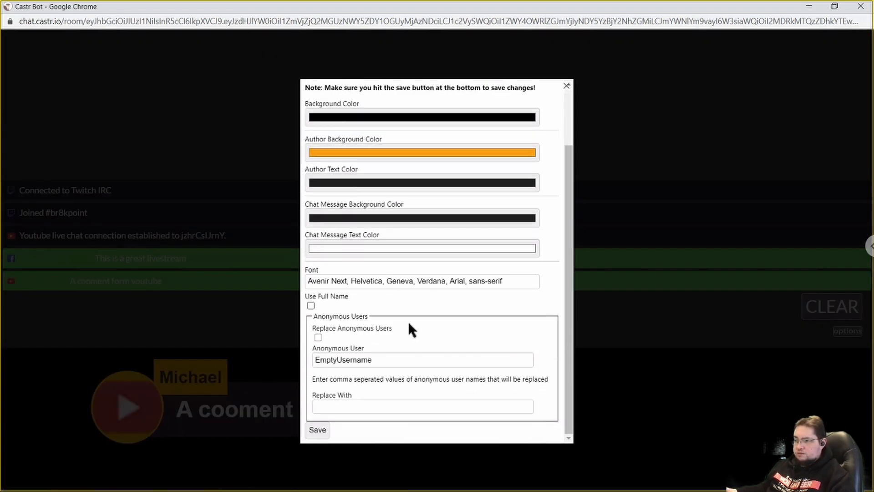
{"action": "left_click", "coordinate": [311, 306]}
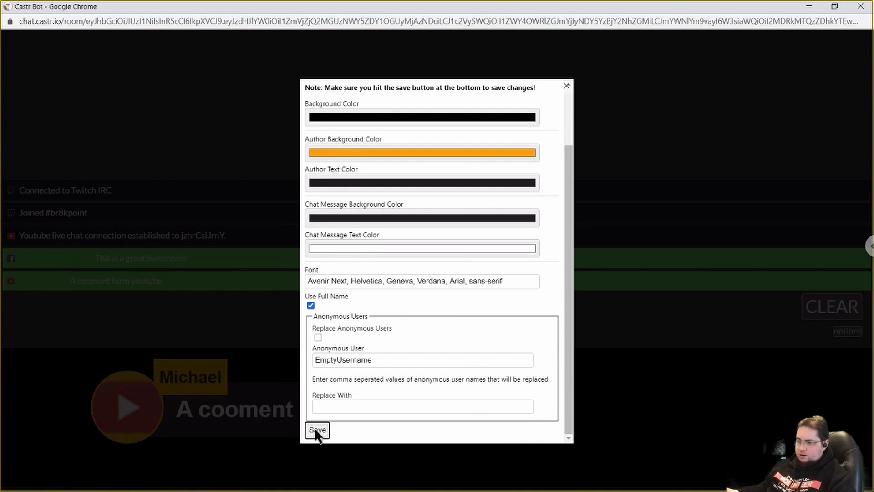
{"action": "left_click", "coordinate": [627, 391]}
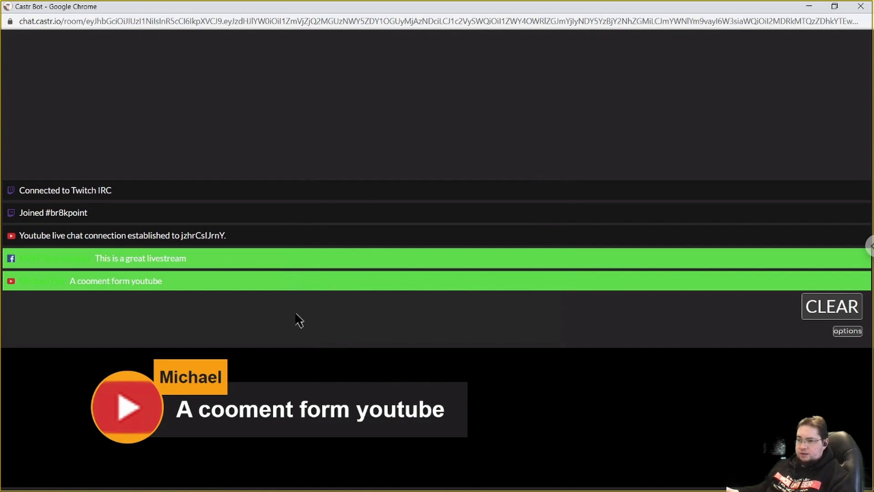
{"action": "left_click", "coordinate": [132, 281]}
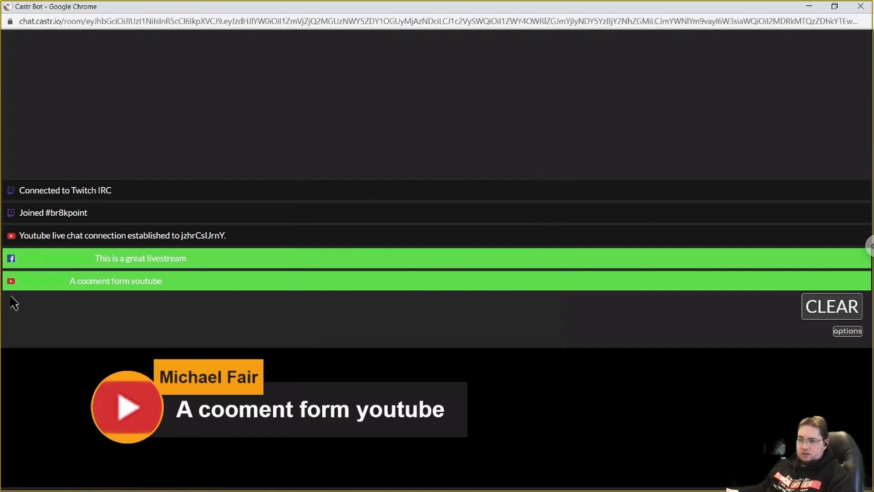